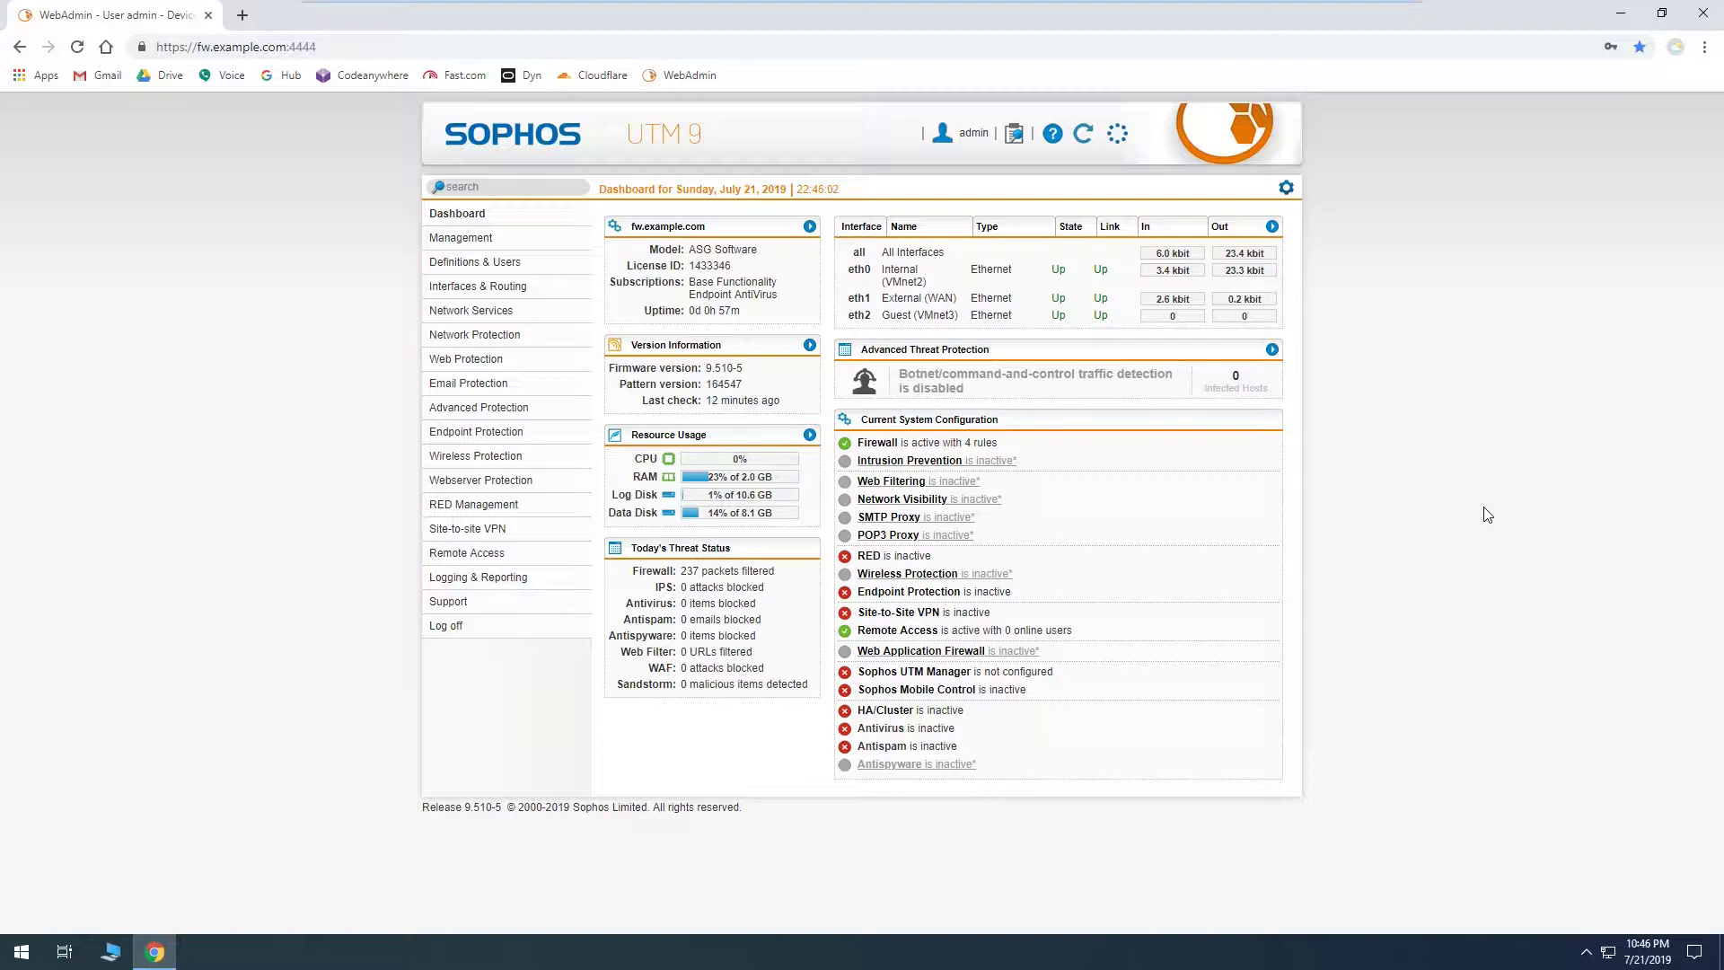
- Follow the manual Up2Date upload page's download link to /pub/UTM/v9/up2date/ and review the update packages listed there
click(811, 346)
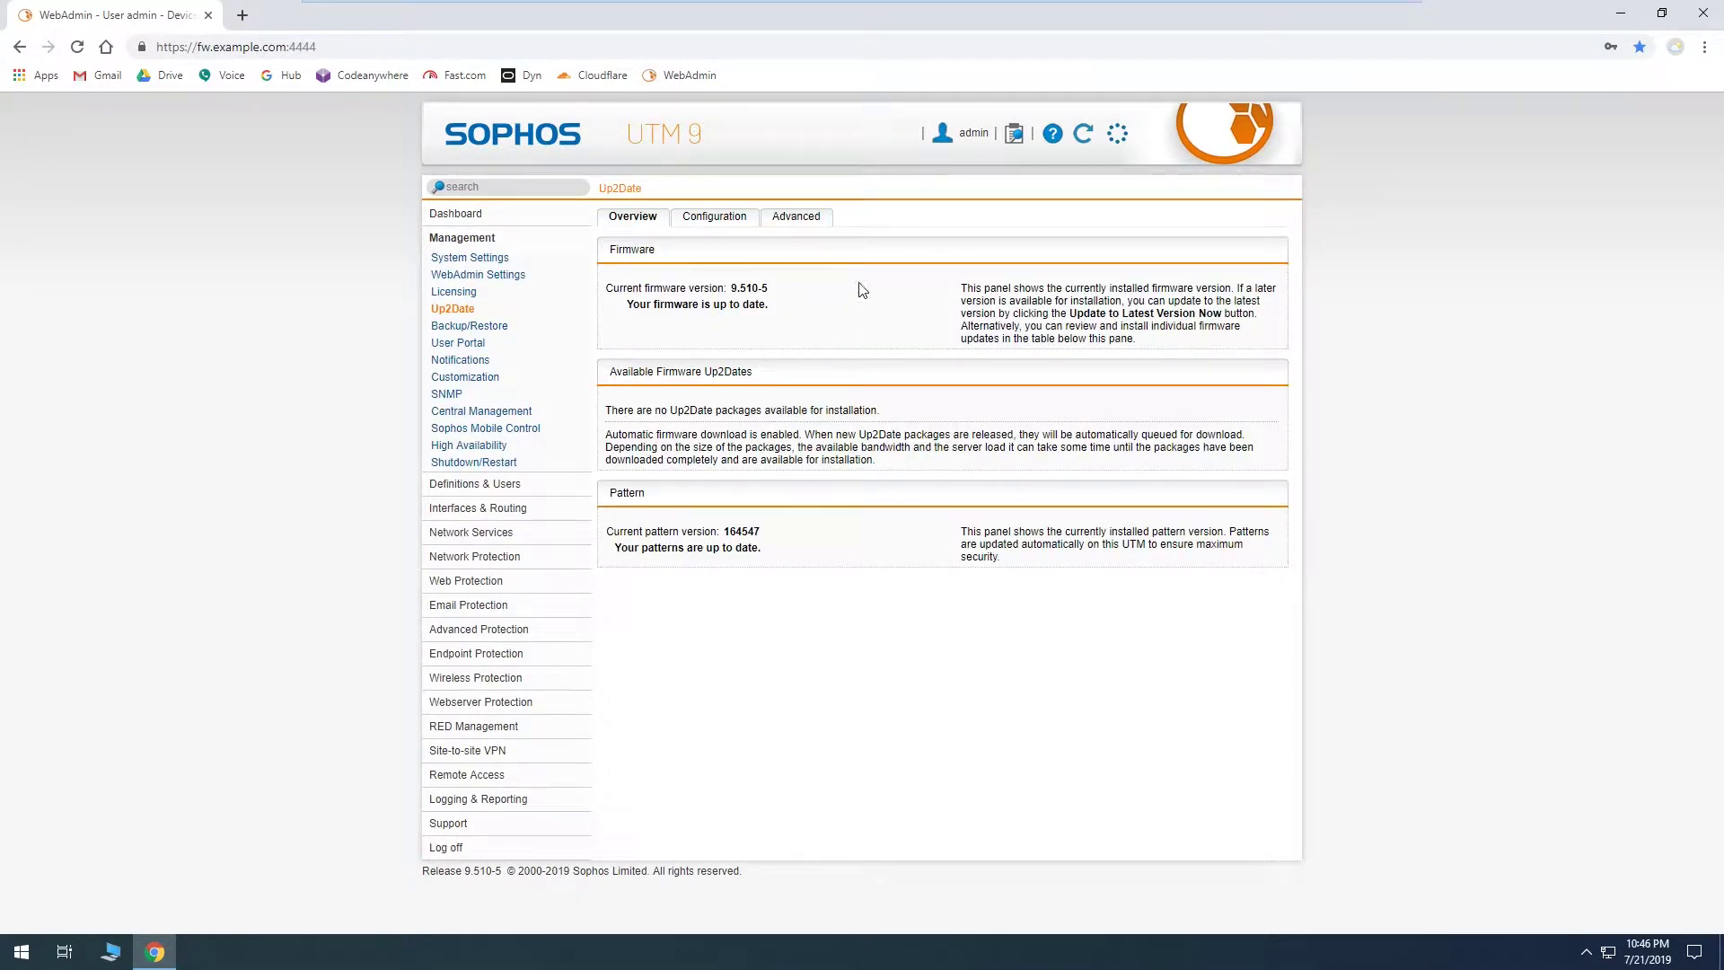
click(802, 218)
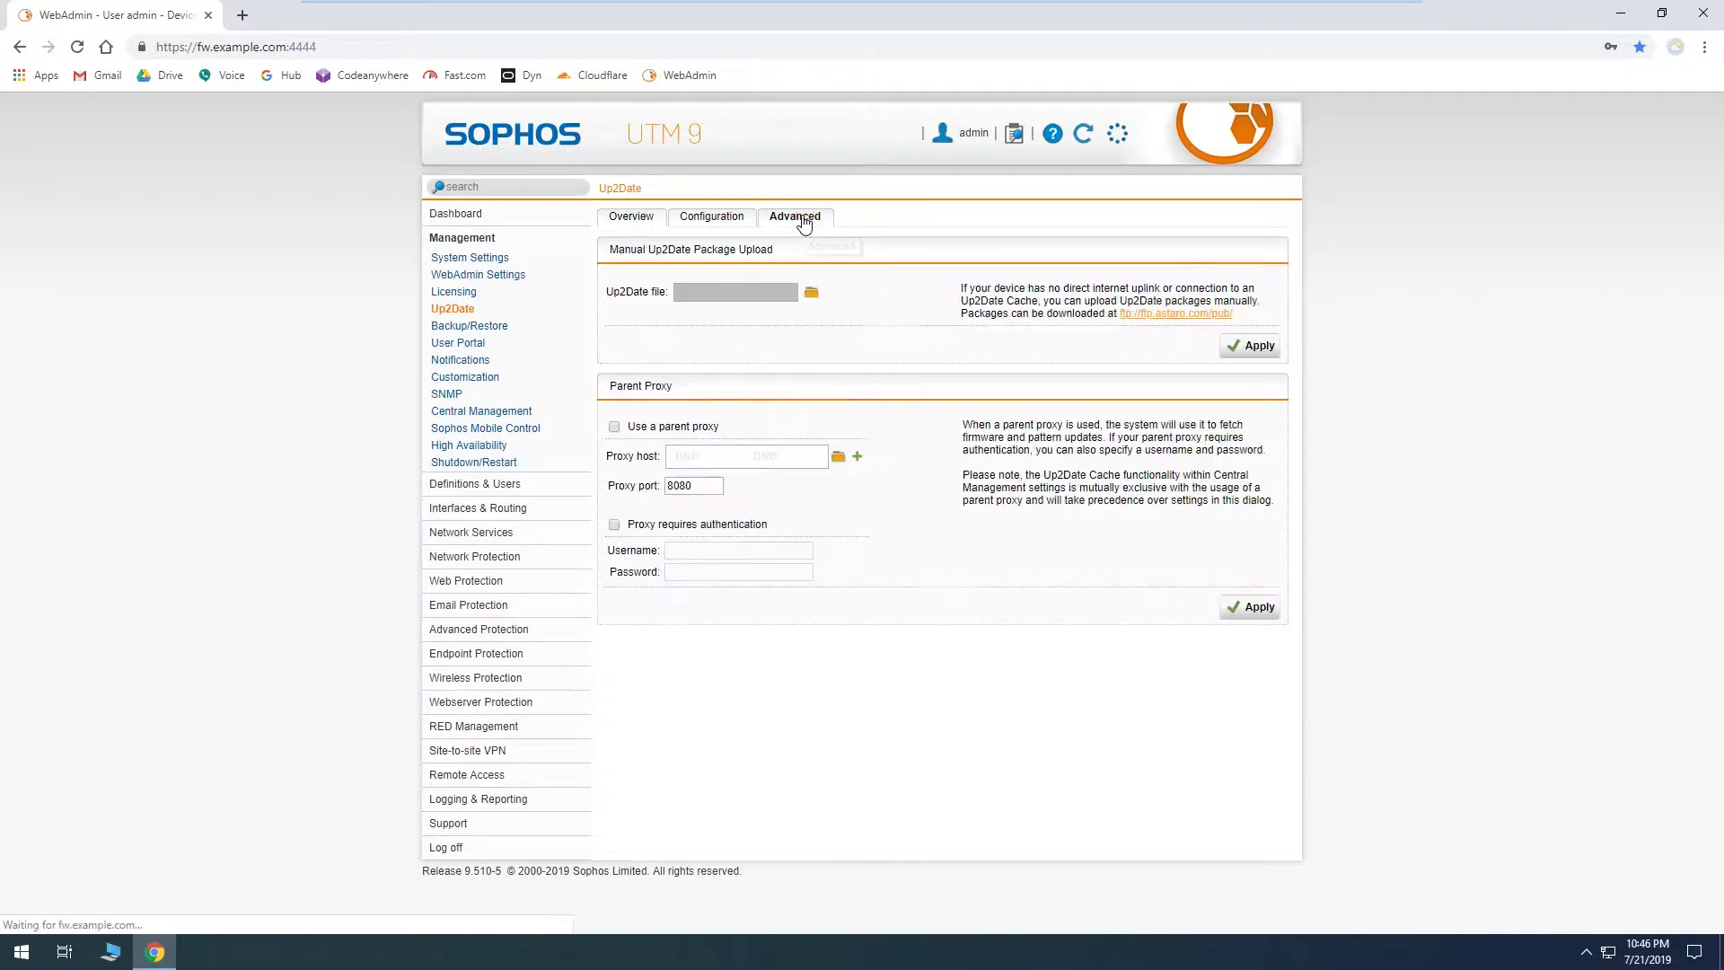
click(1162, 315)
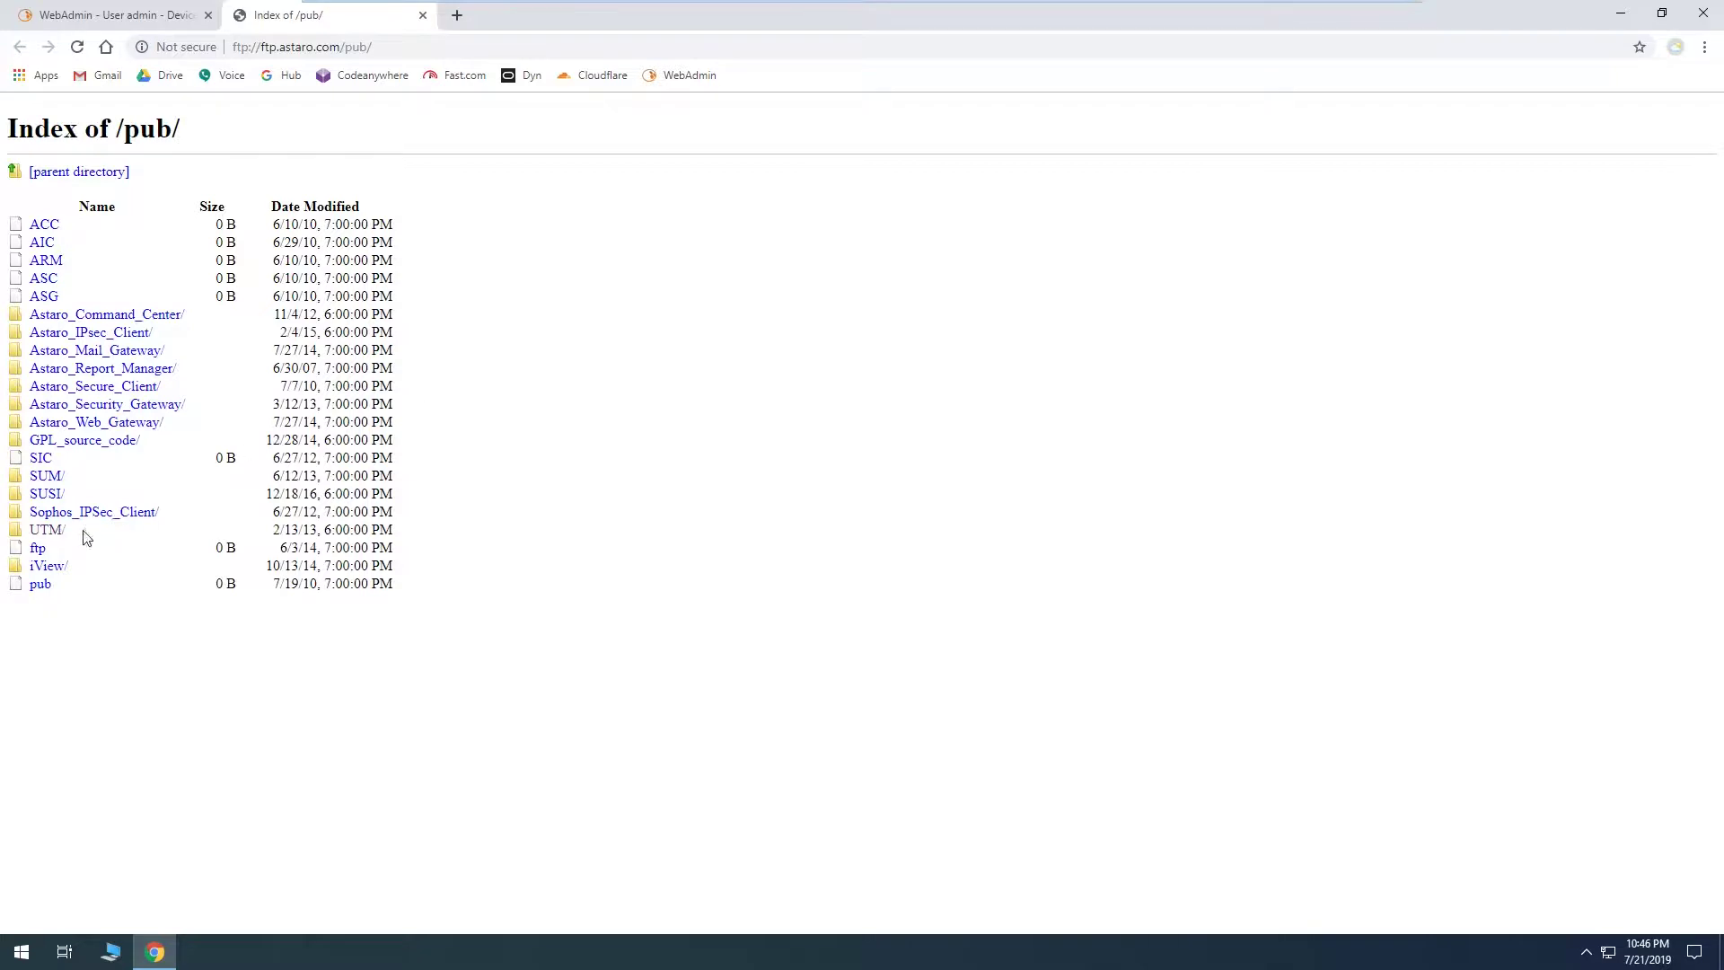
click(45, 529)
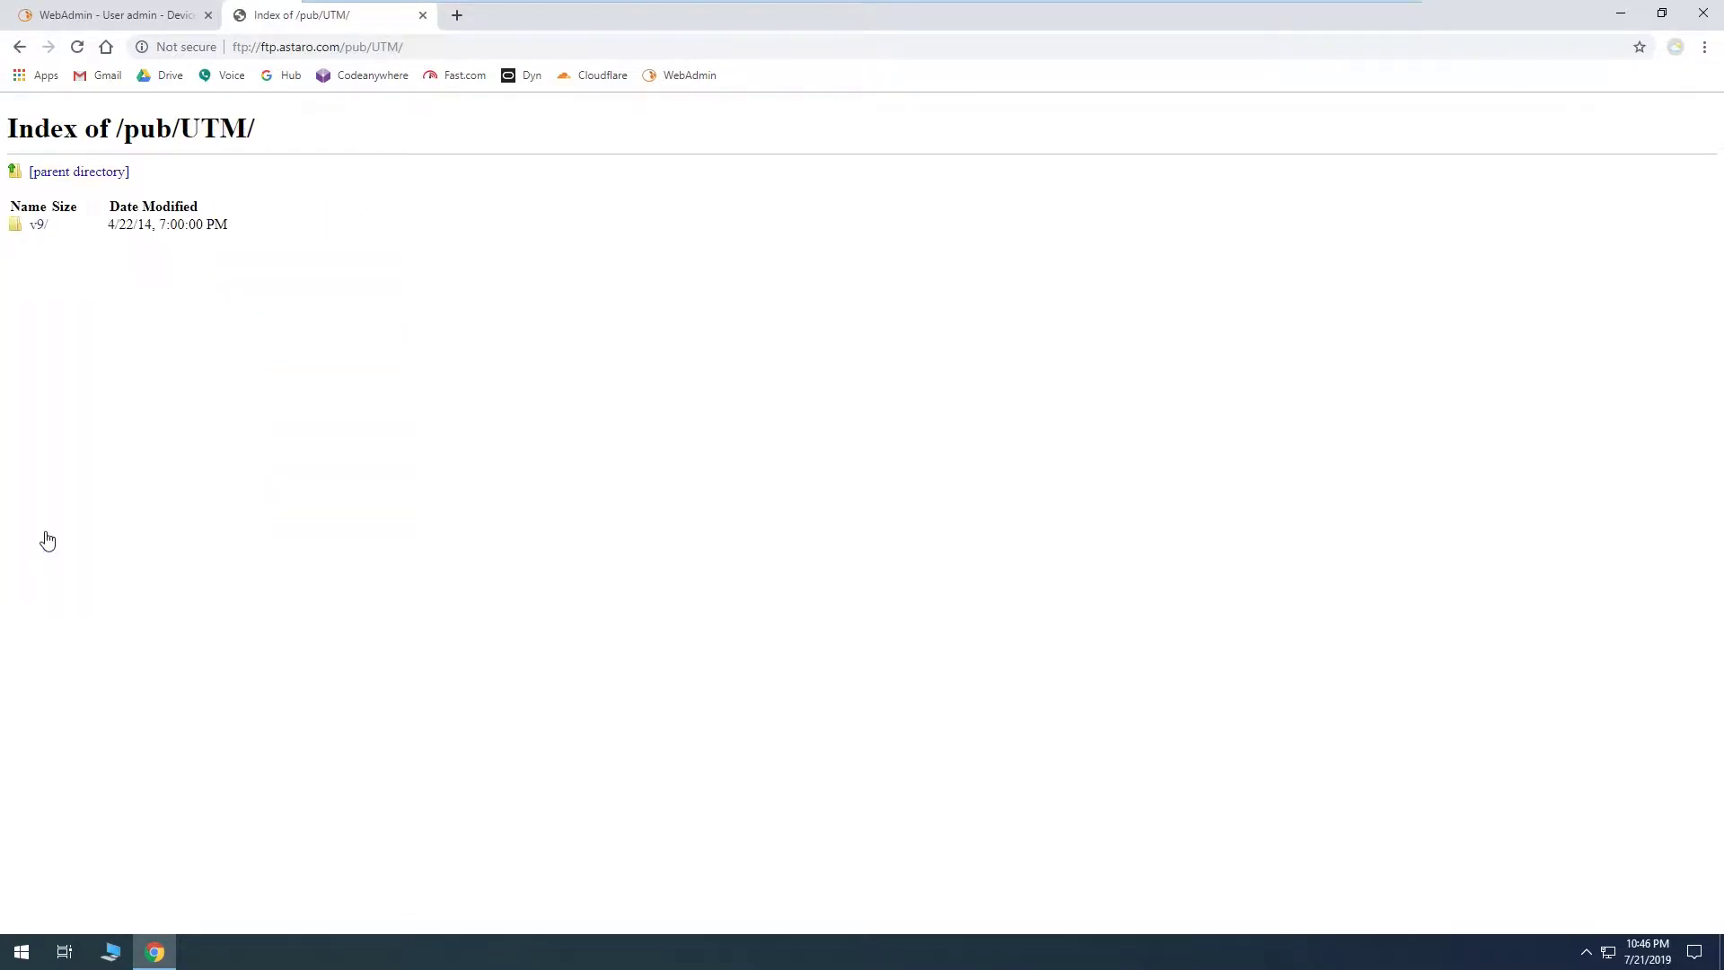
click(34, 229)
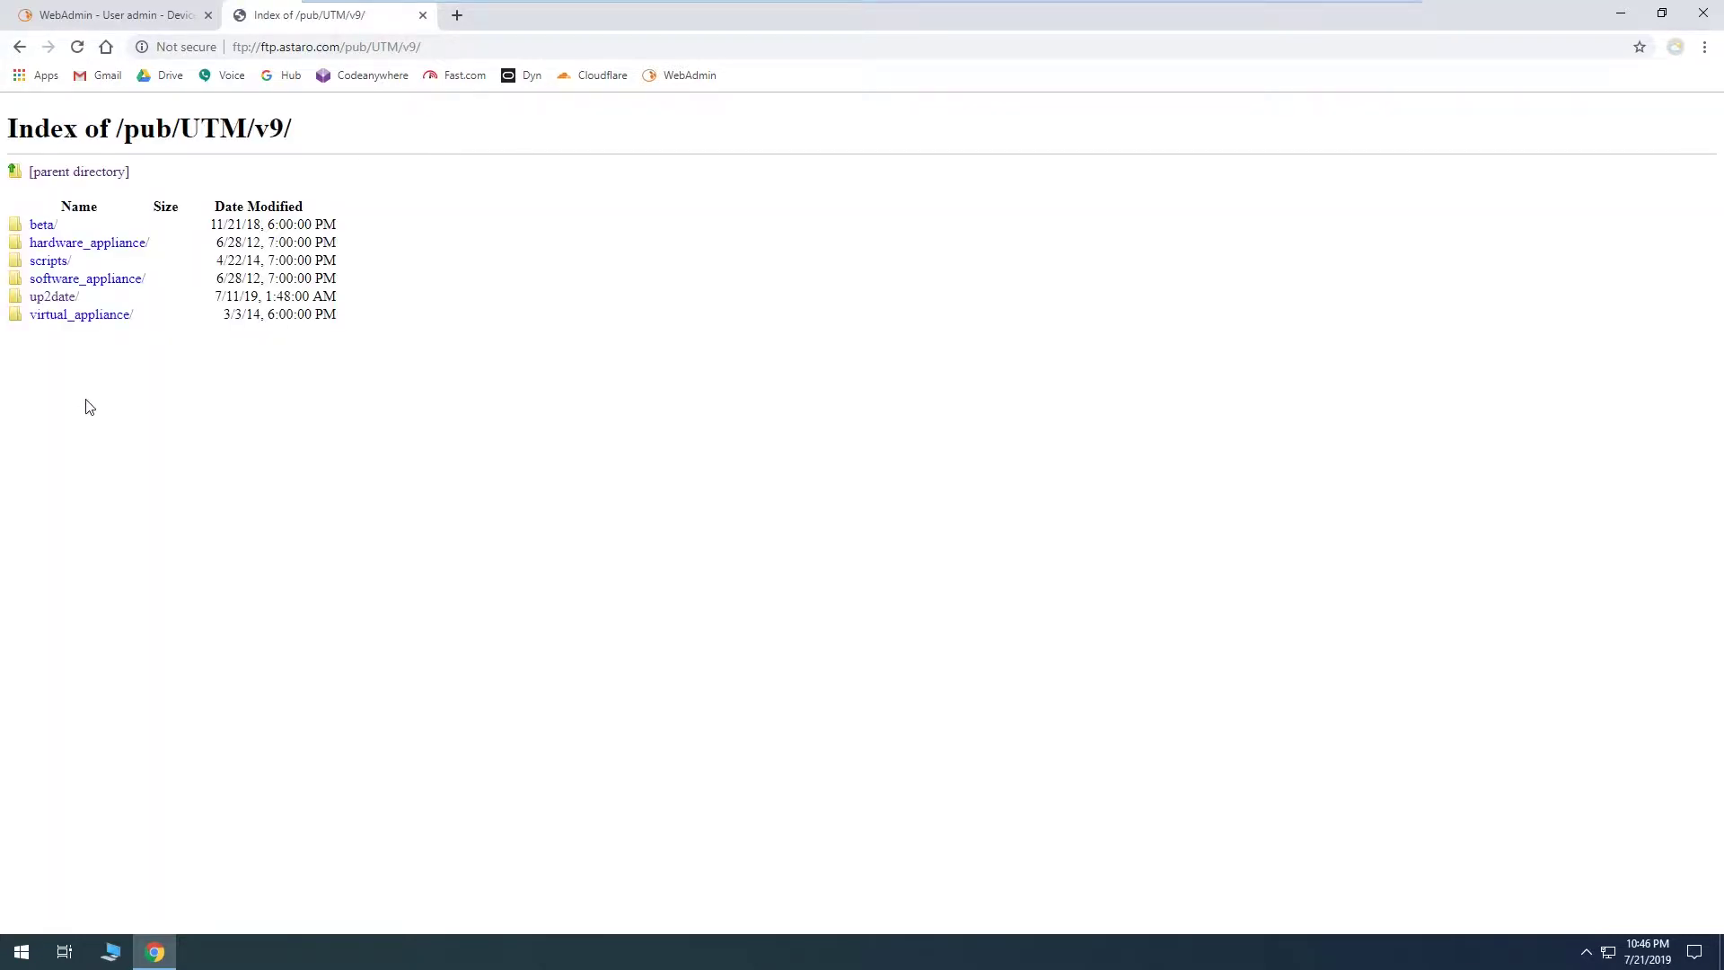
click(50, 299)
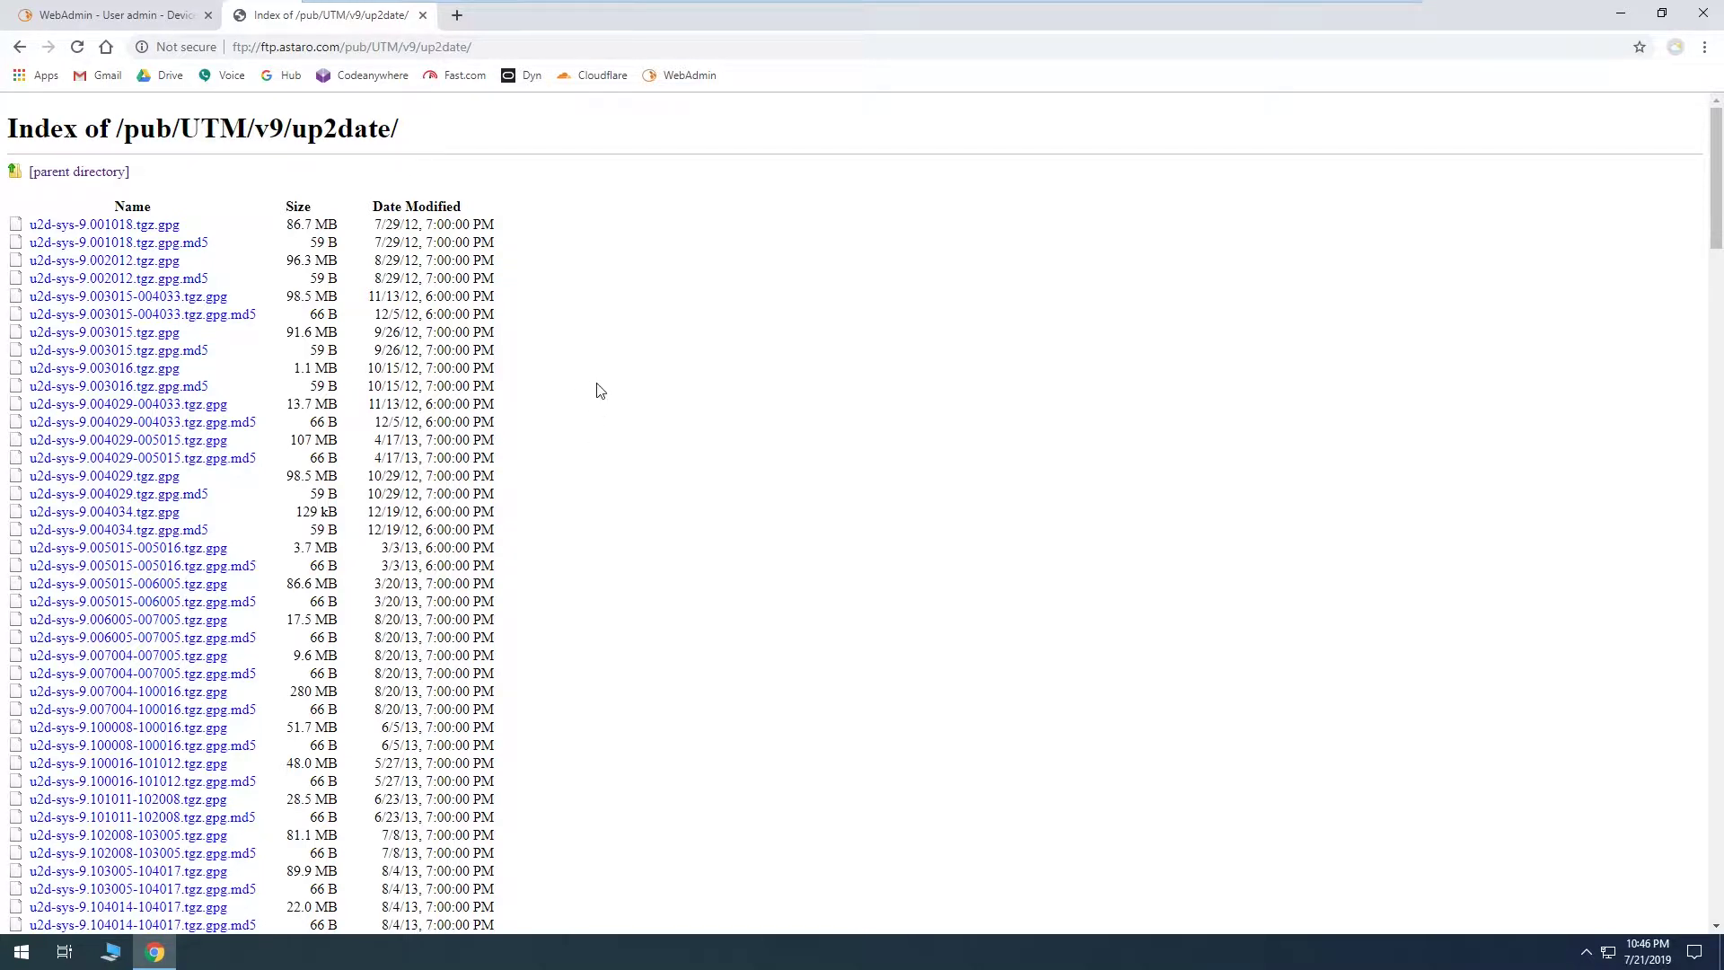
scroll(602, 387, down, 10)
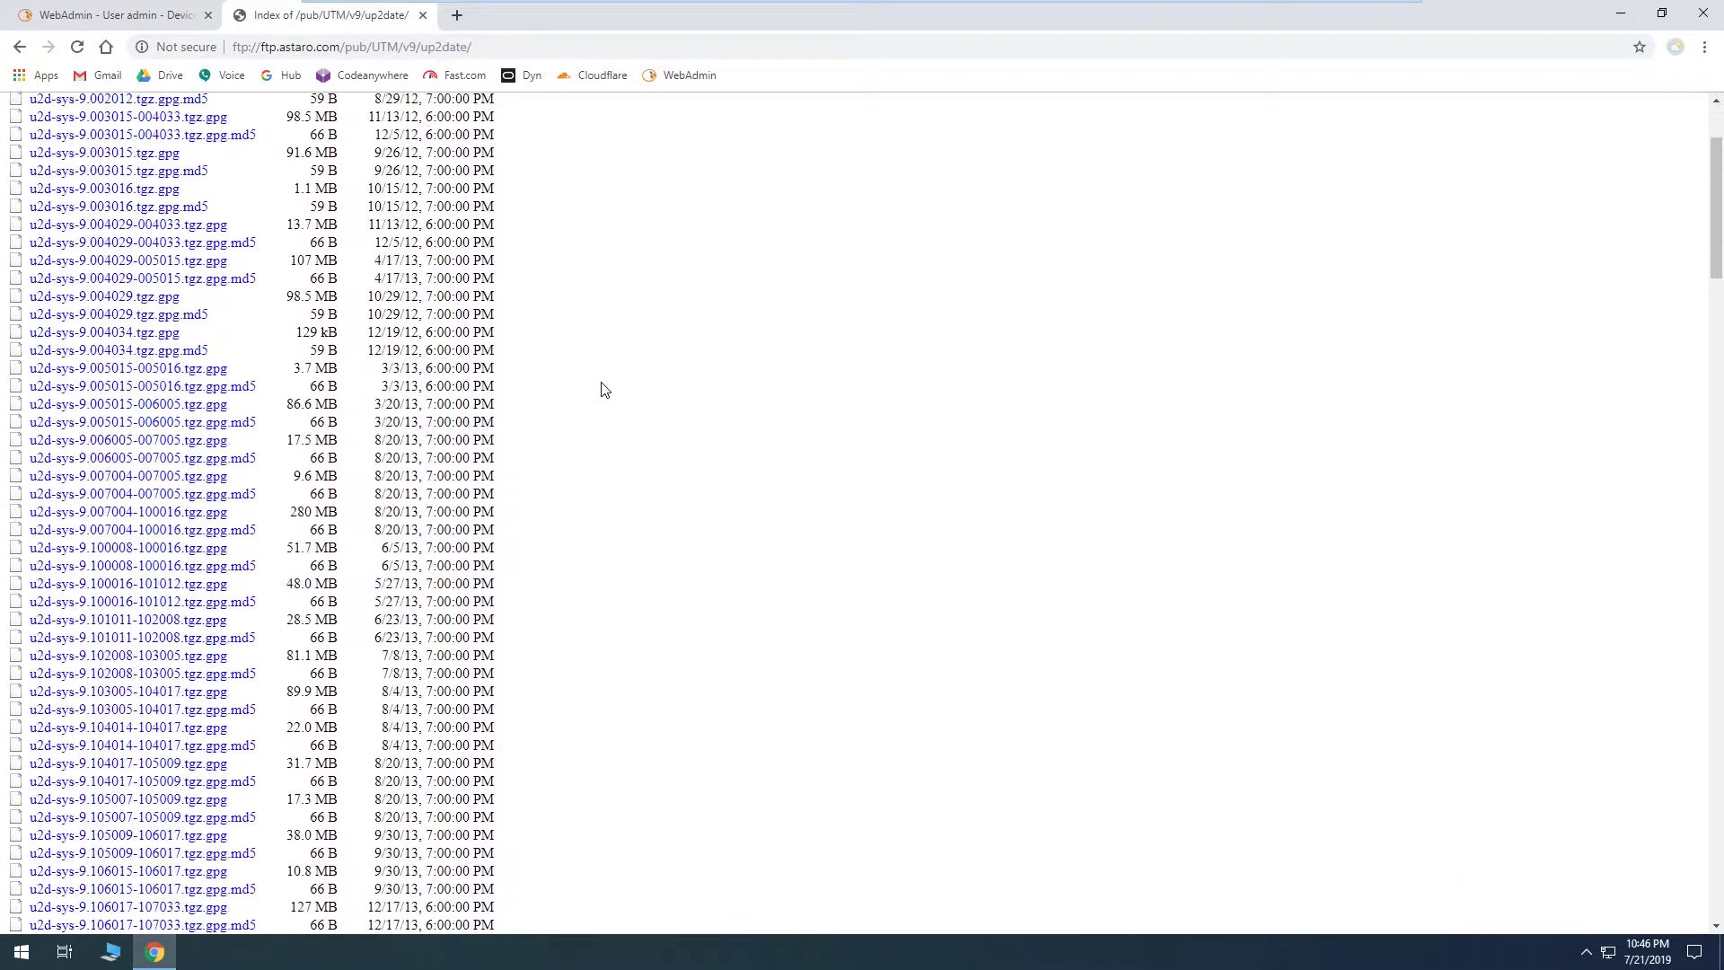
scroll(603, 389, down, 20)
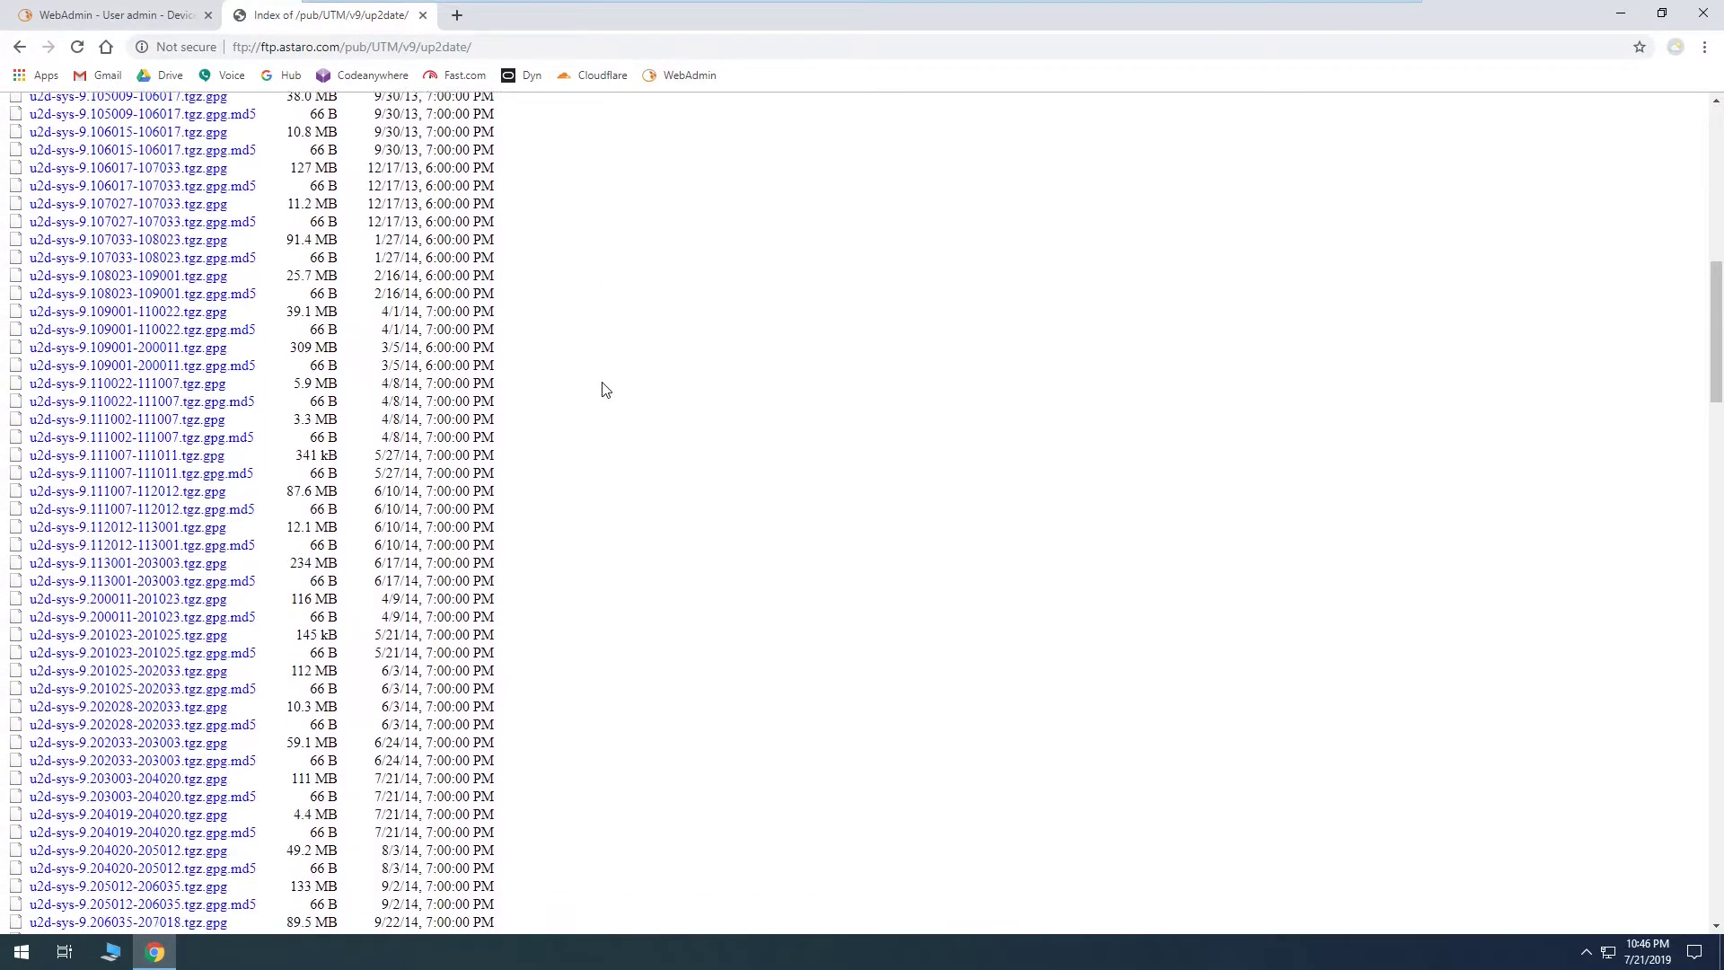
scroll(607, 389, down, 10)
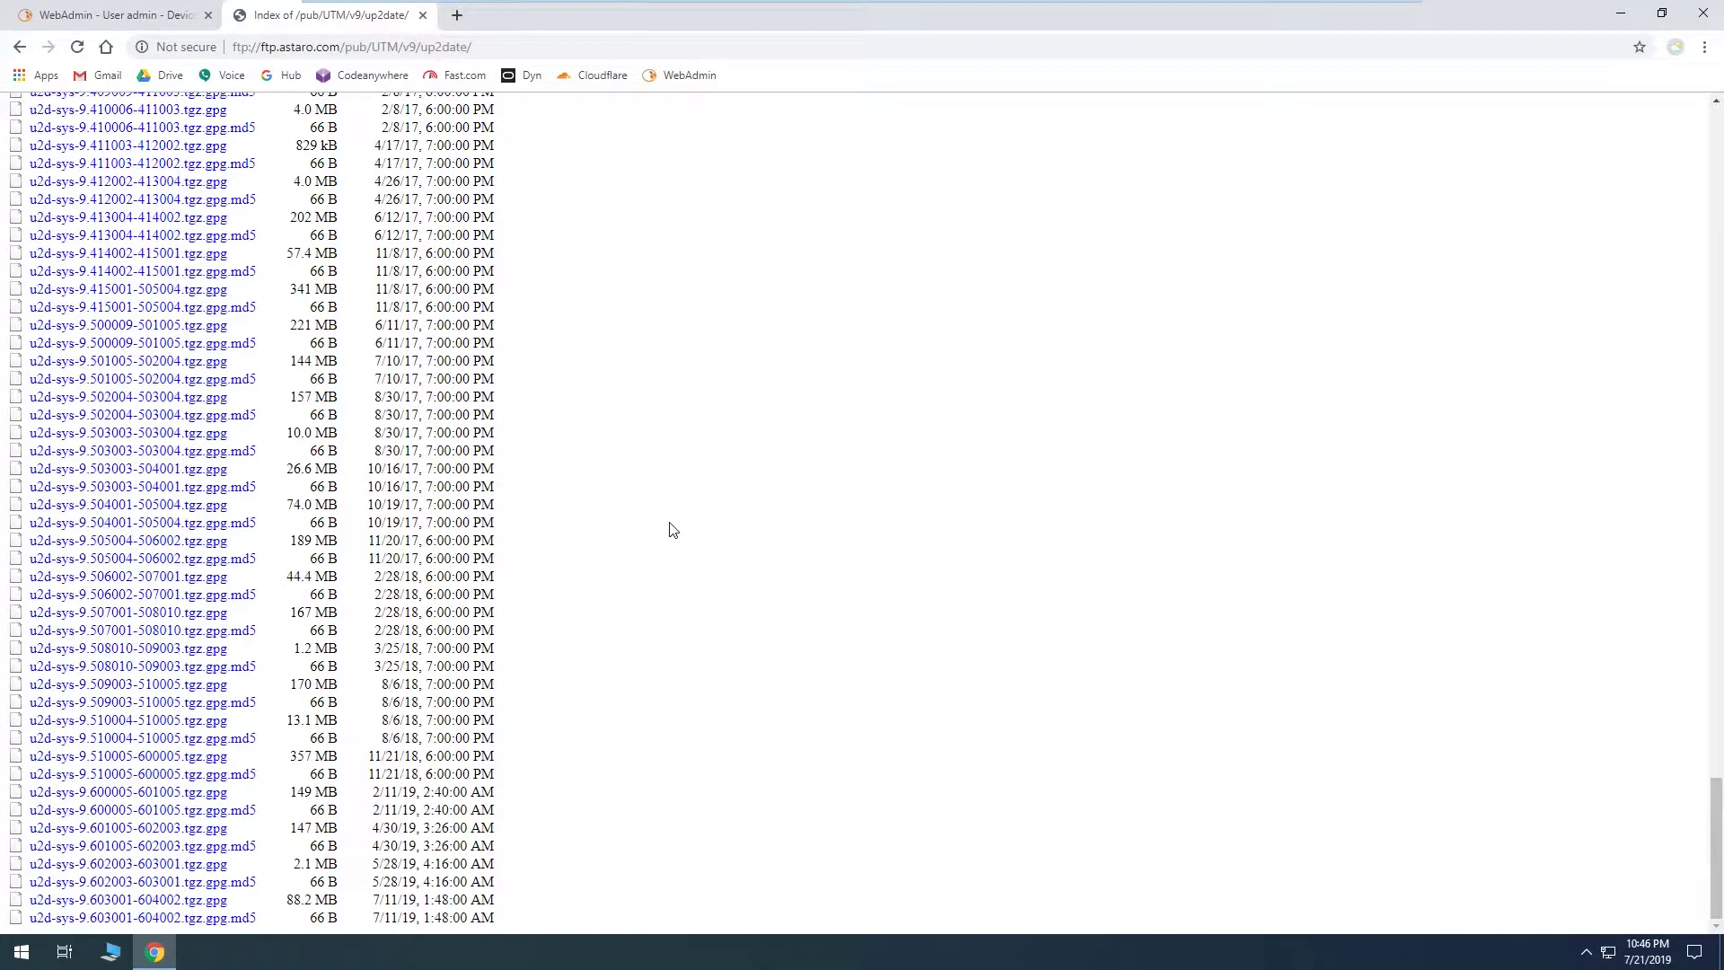
- Check the current firmware version and update status in the Up2Date overview, and close the FTP package listing
click(107, 25)
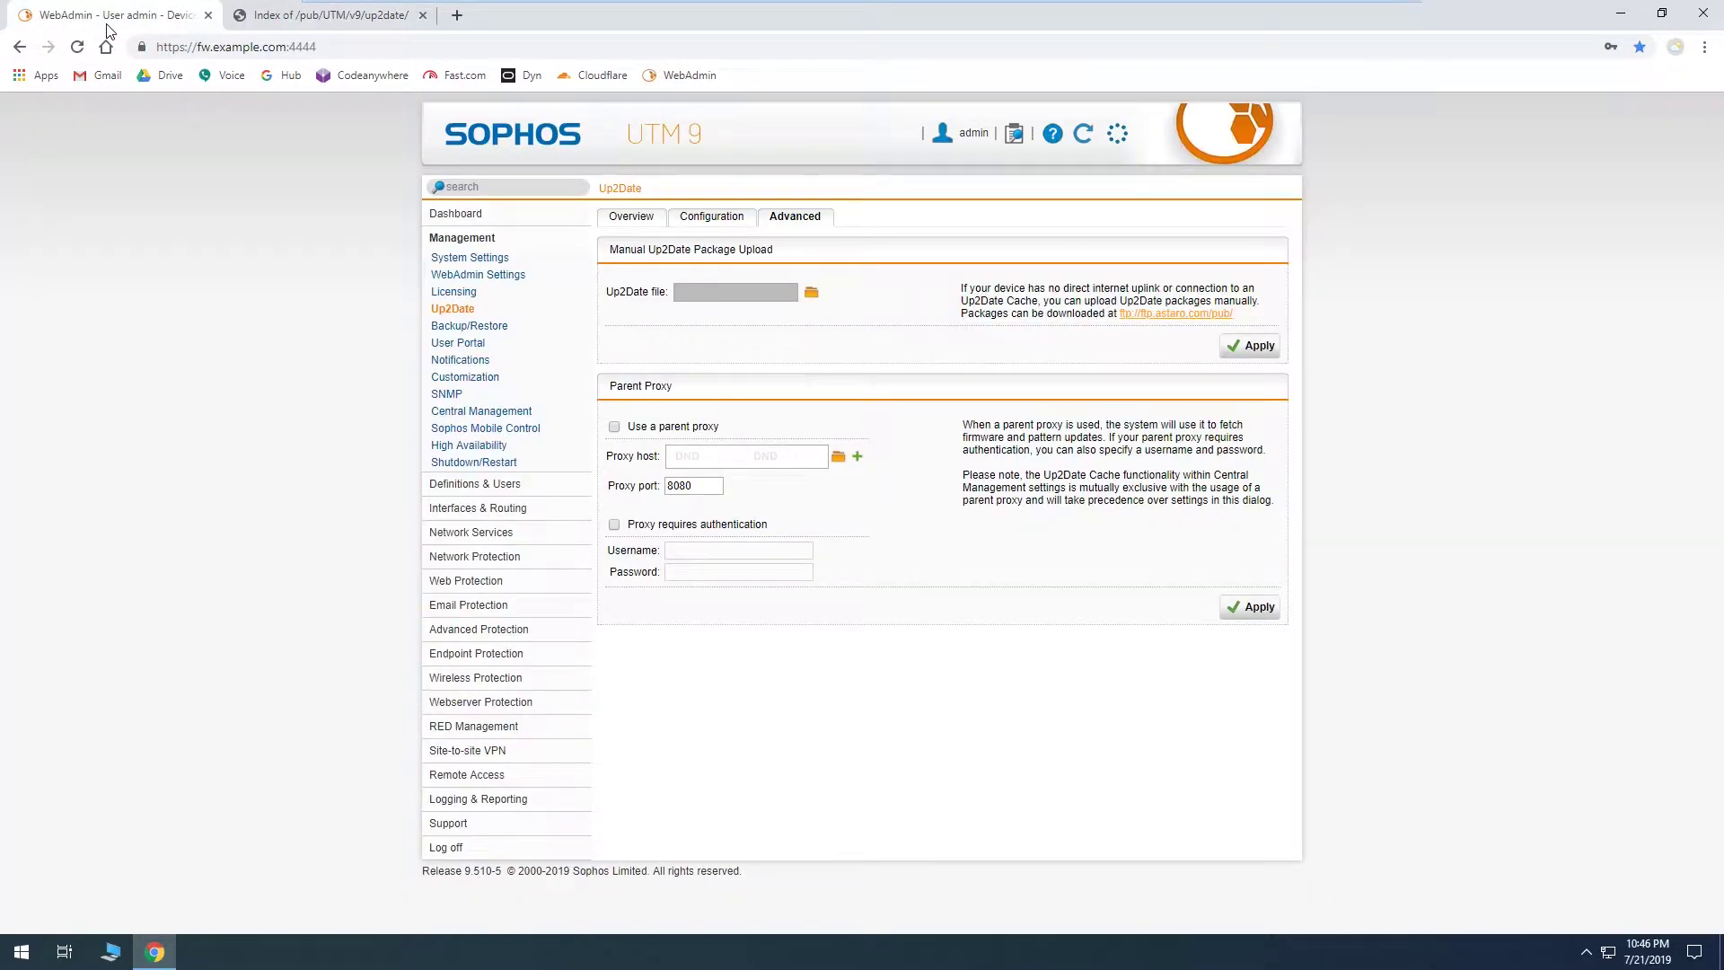
click(657, 220)
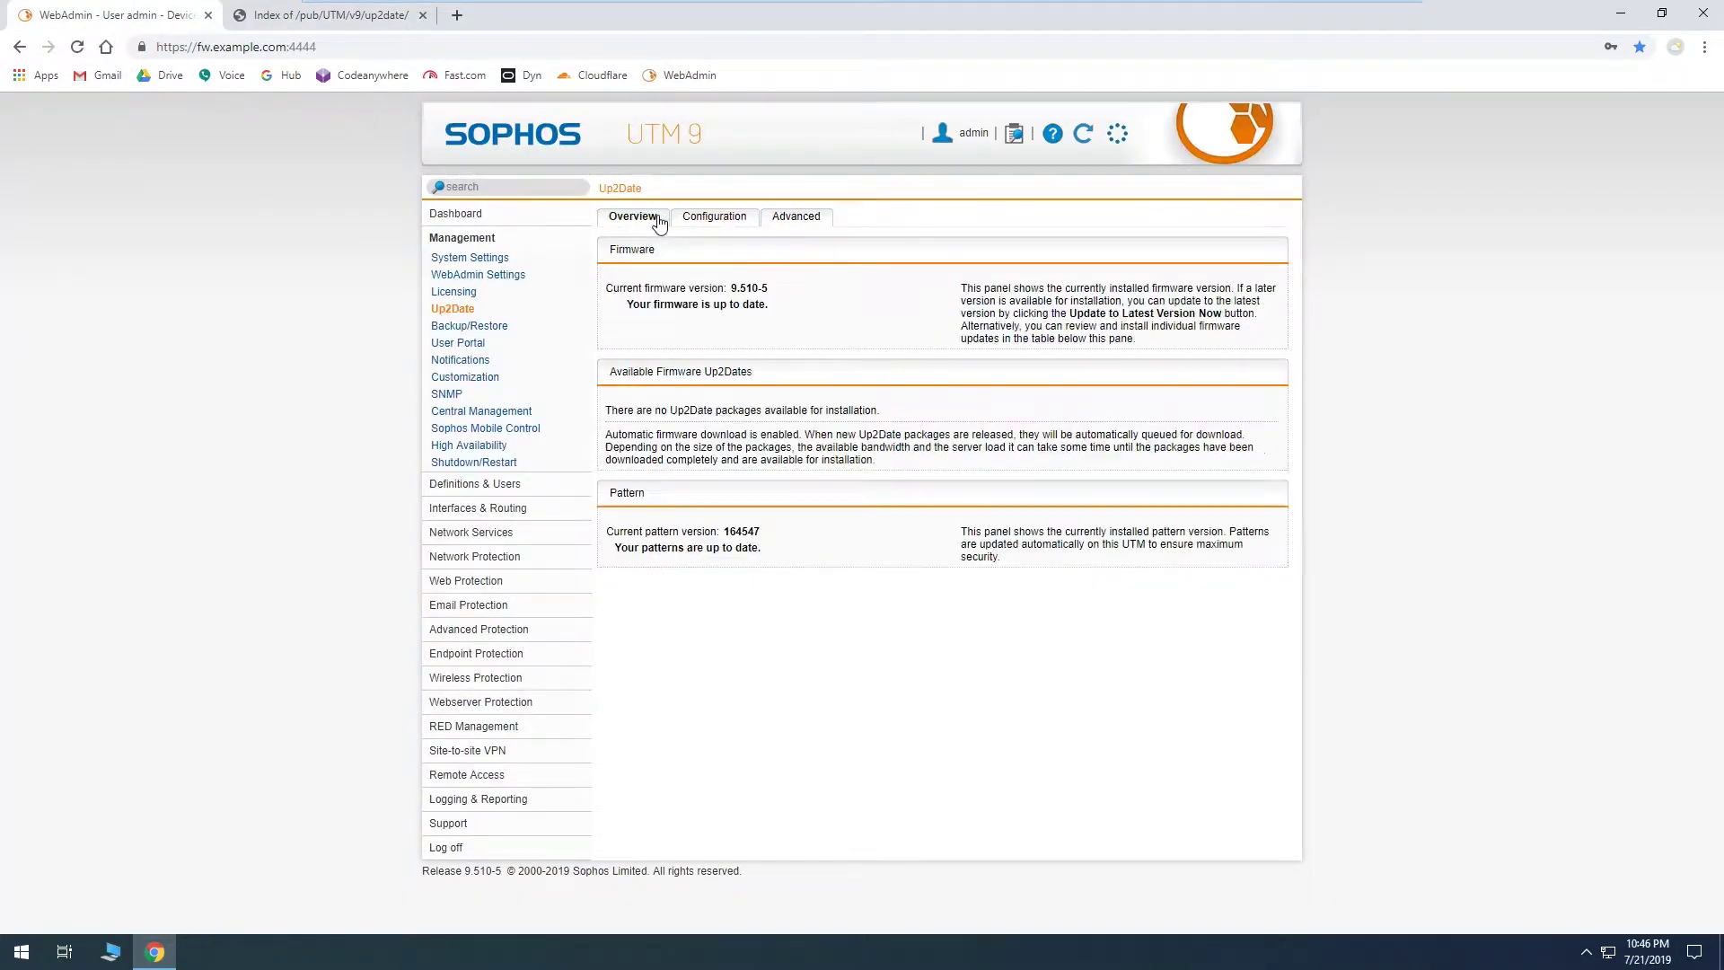
drag(606, 288, 780, 299)
click(778, 284)
drag(627, 304, 772, 306)
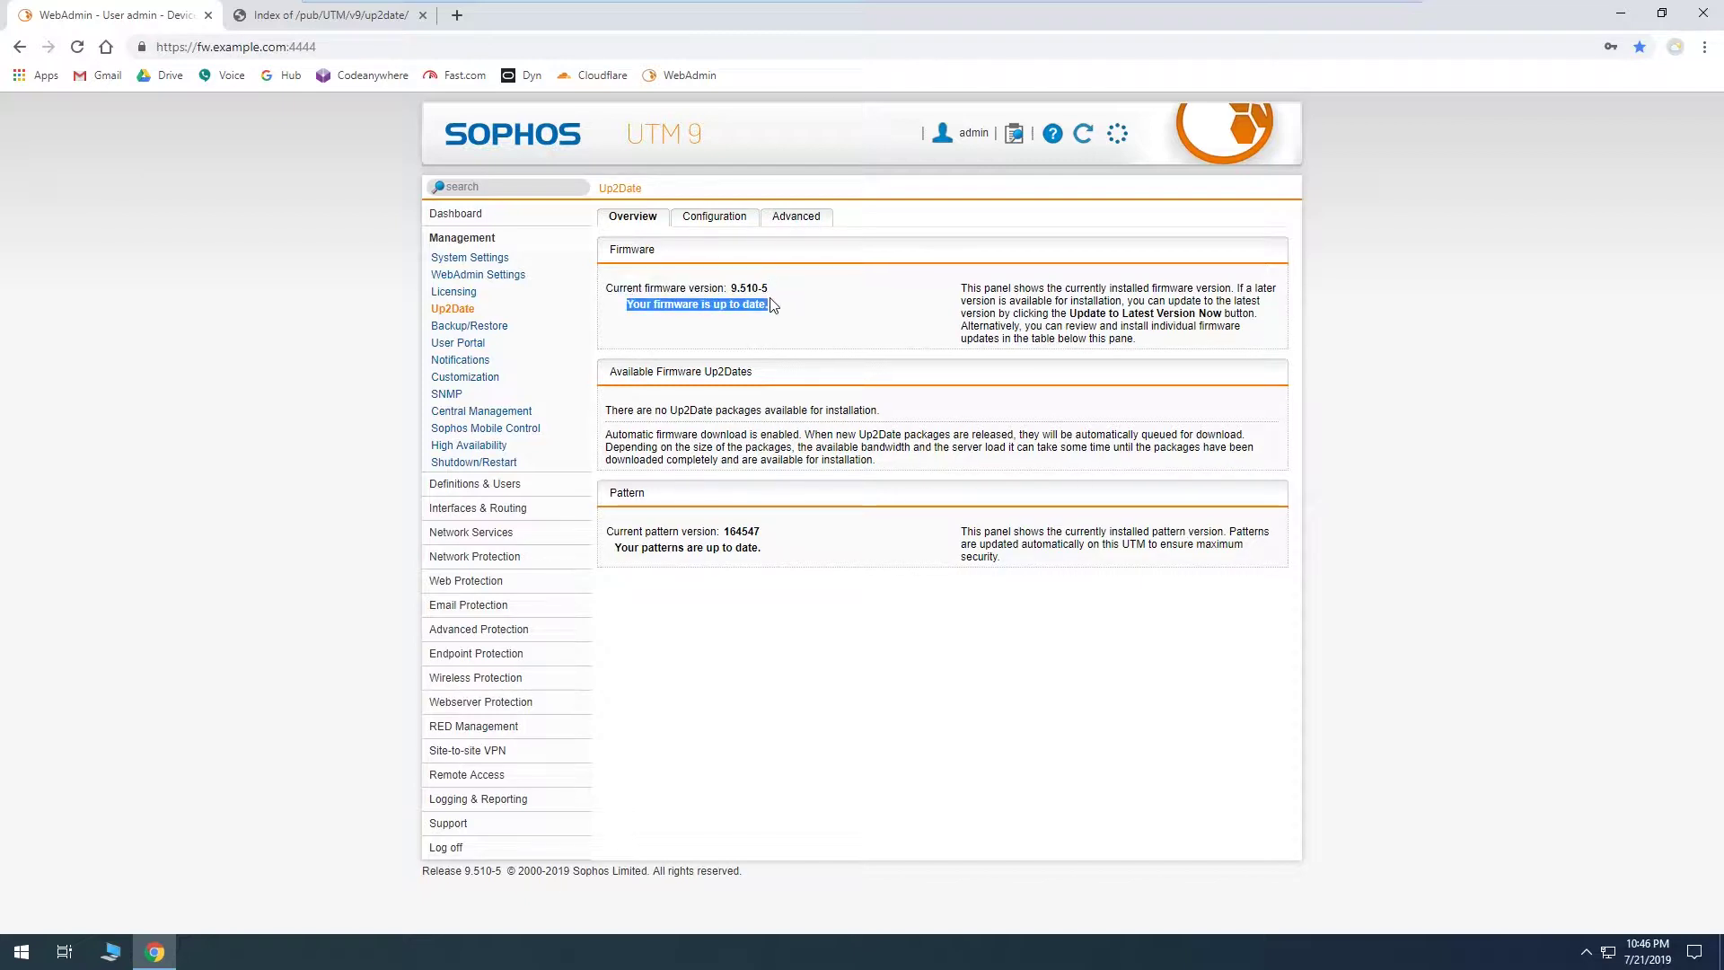
click(802, 302)
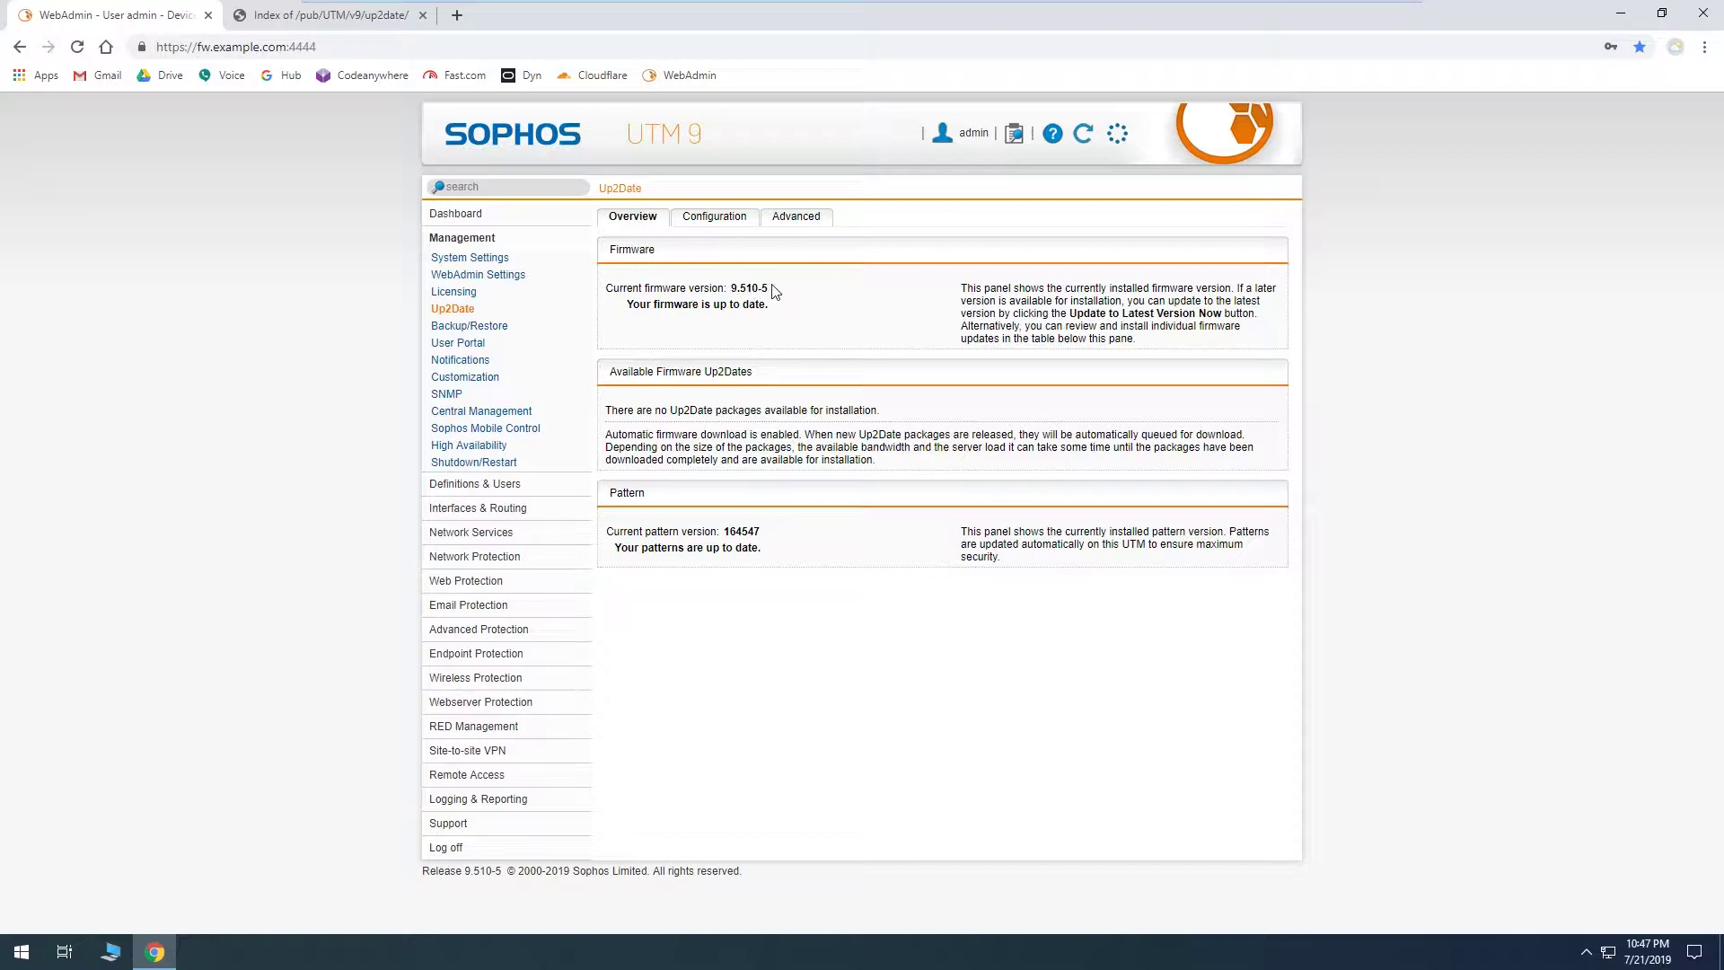
click(379, 23)
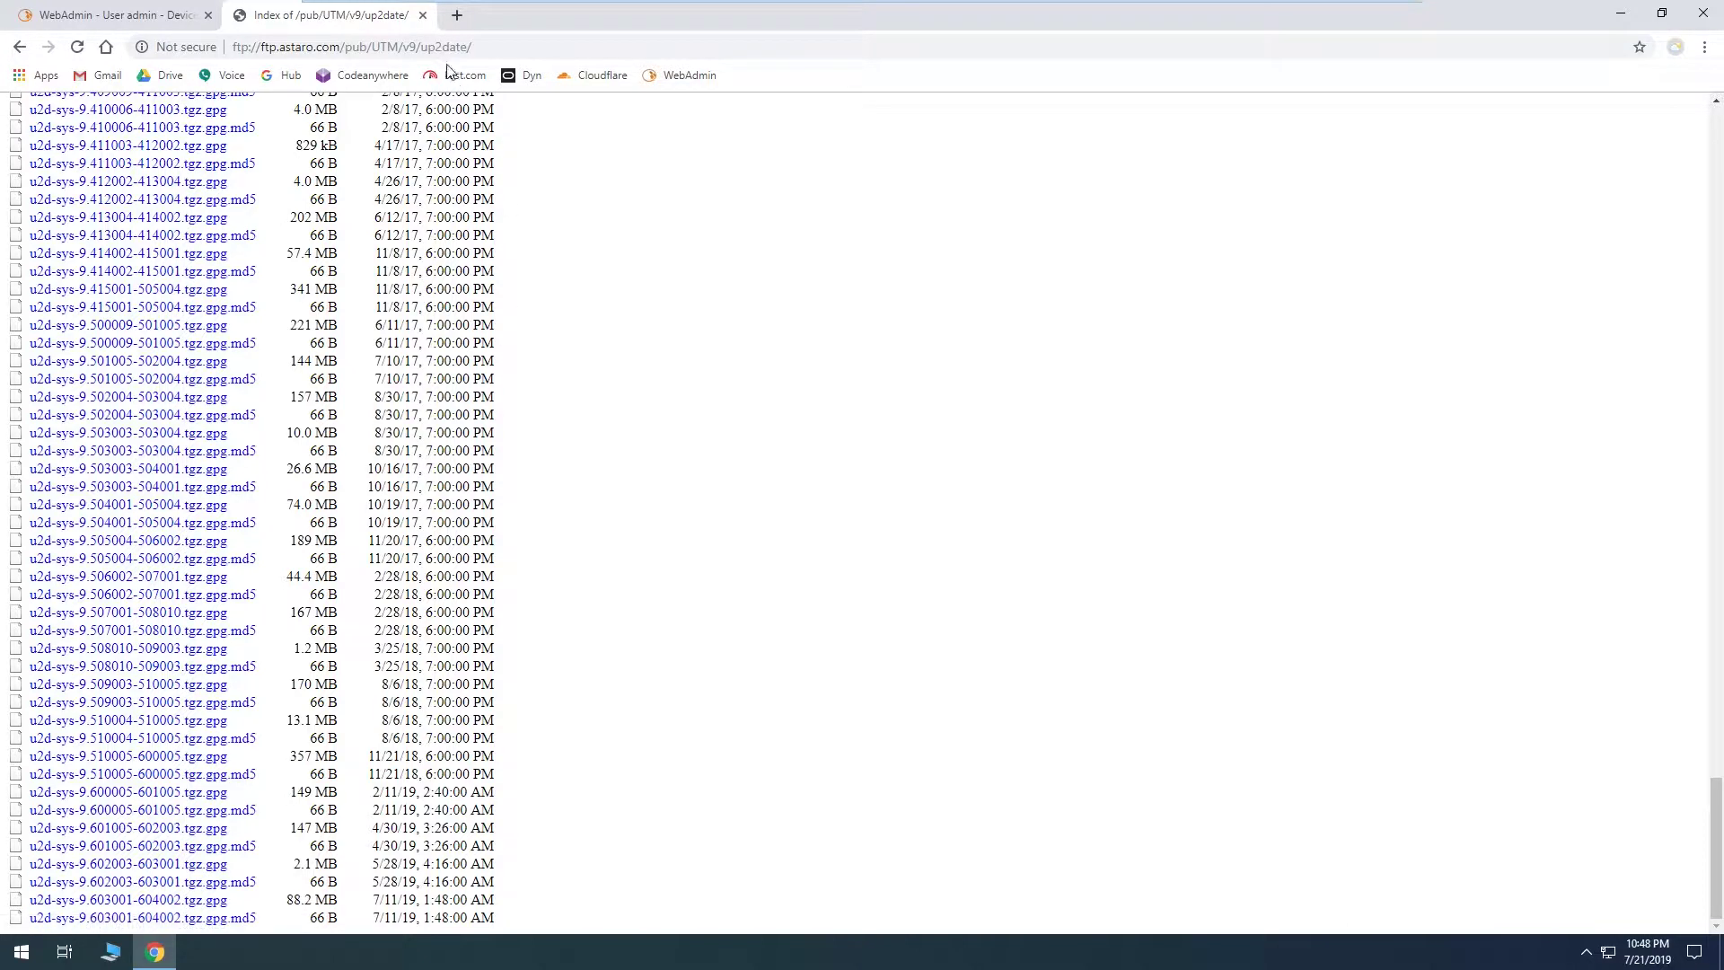
click(422, 17)
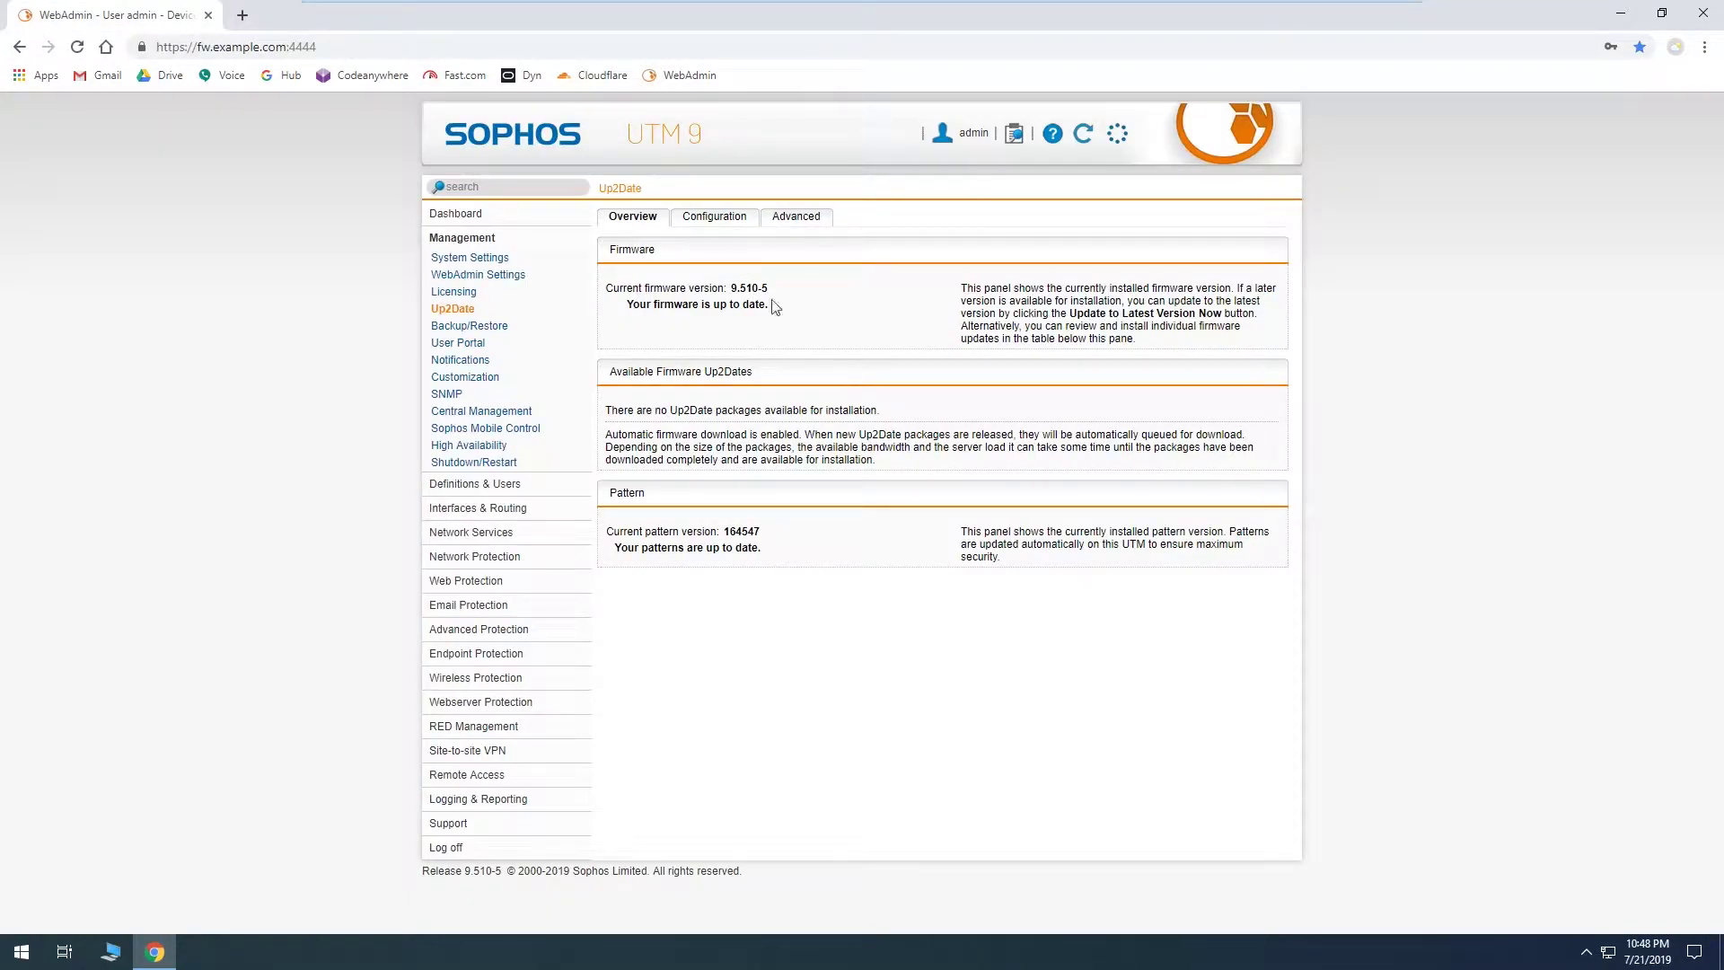
- Upload and import the package u2d-sys-9.510005-600005.tgz.gpg from the Downloads folder as a manual Up2Date package
click(817, 229)
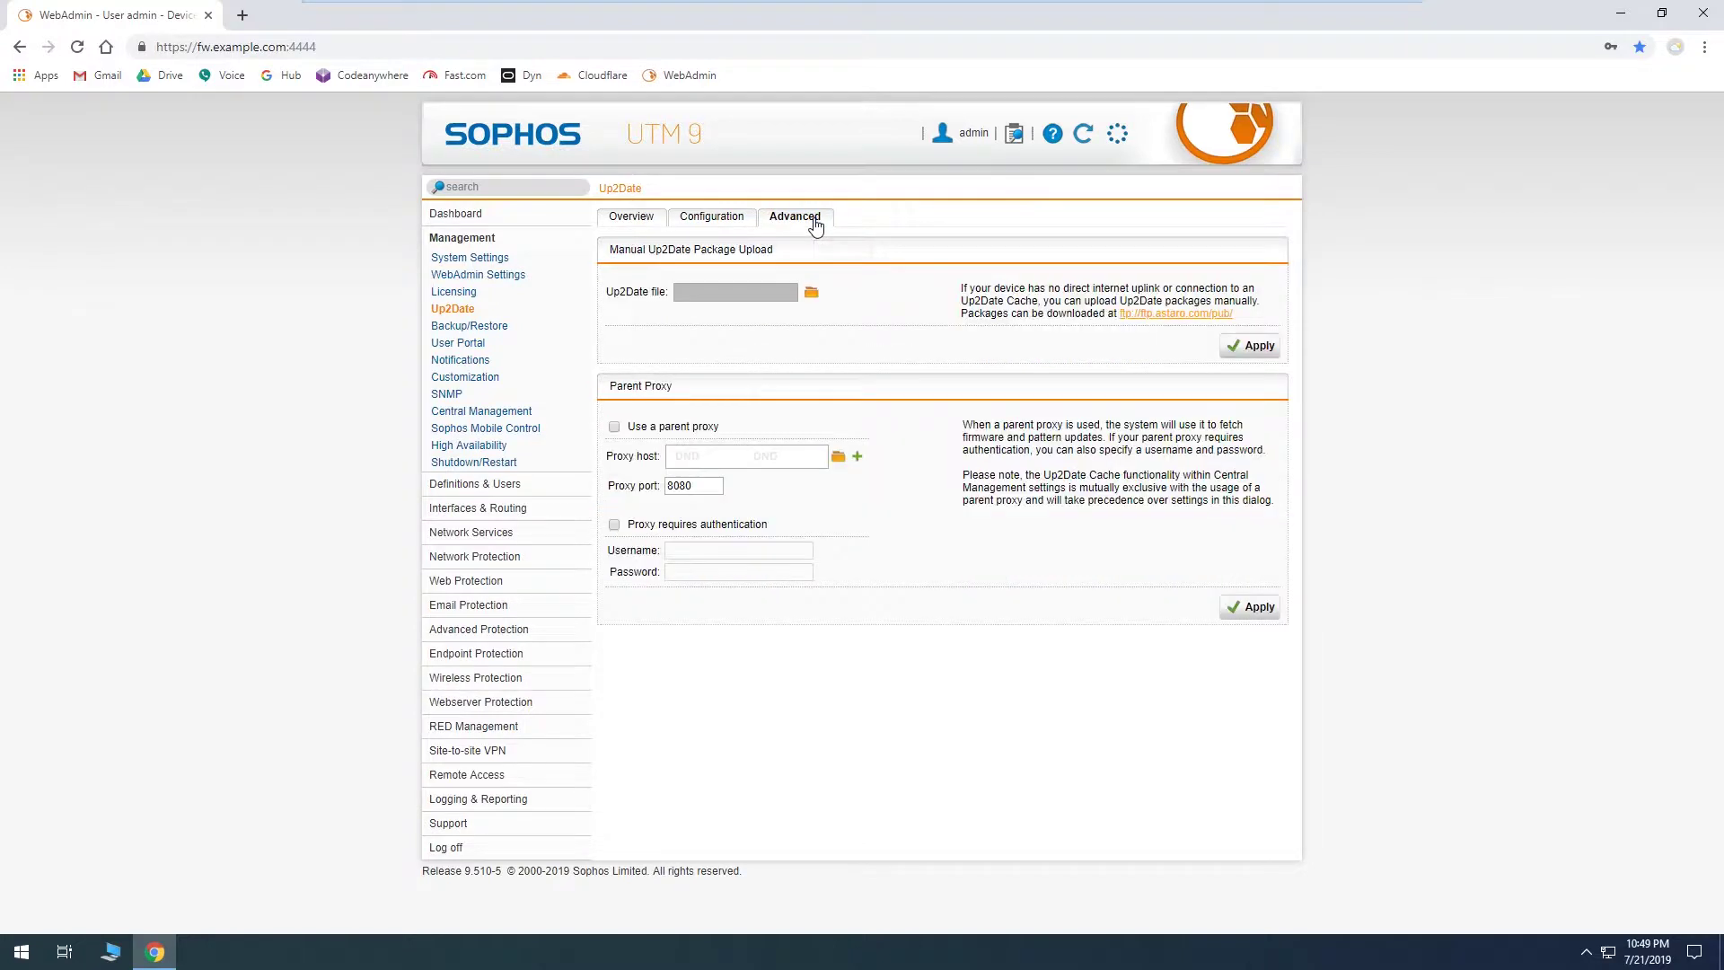
click(812, 294)
click(844, 354)
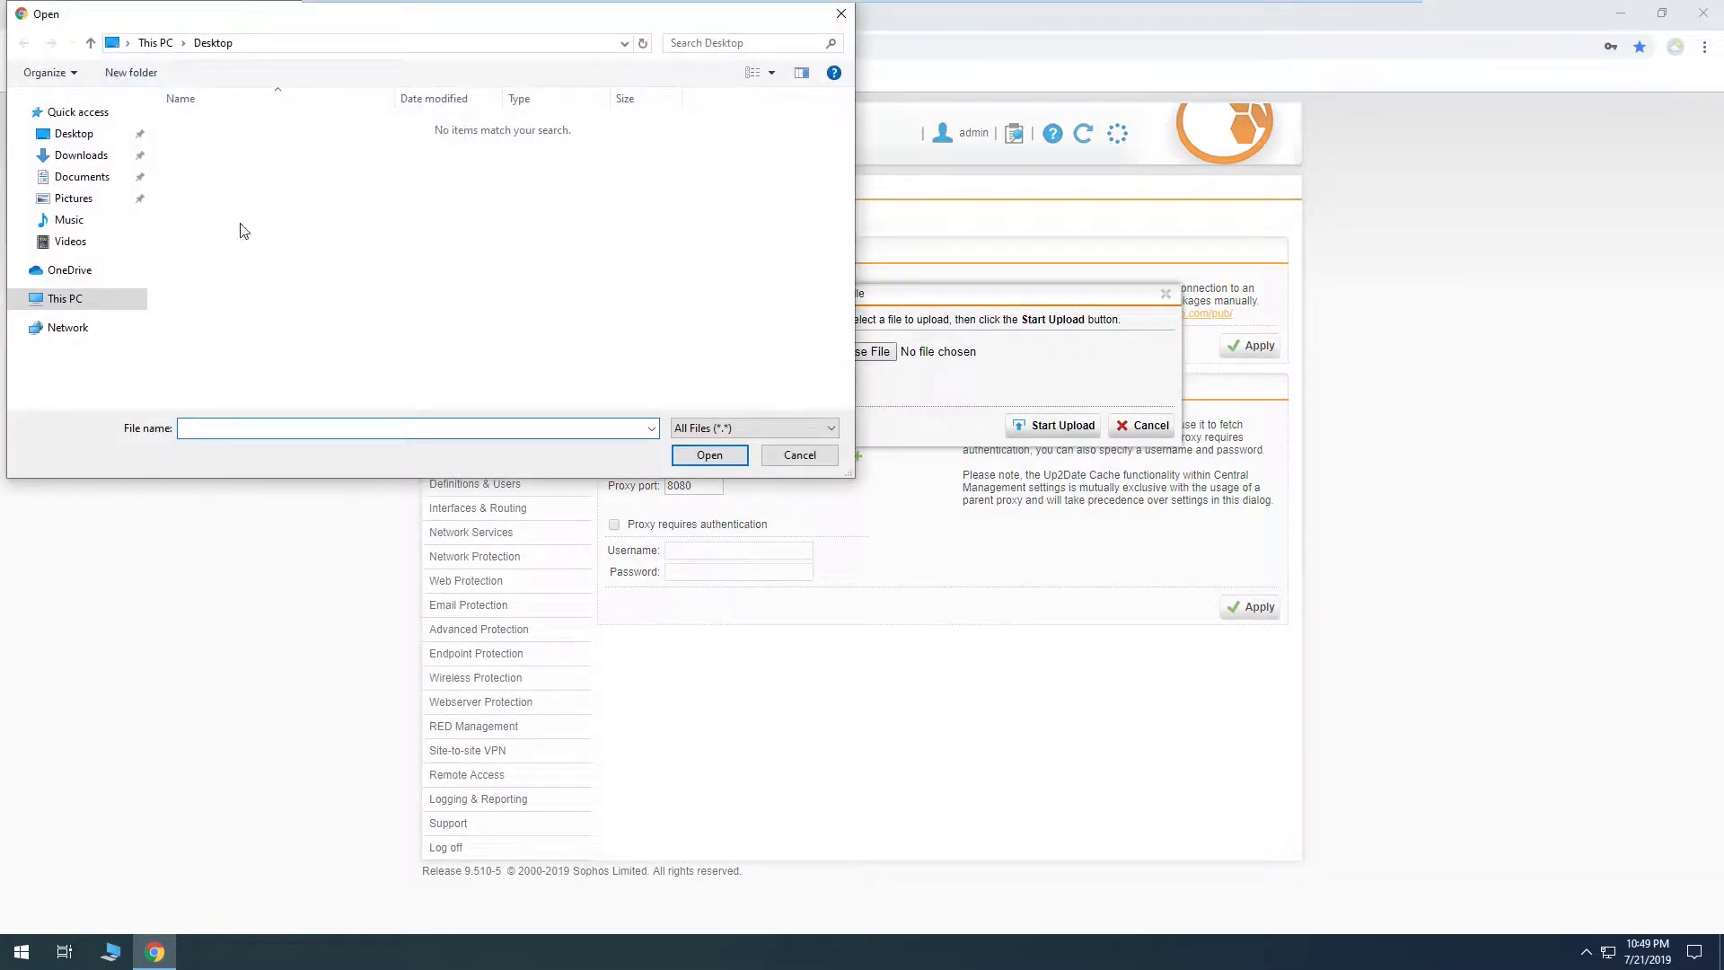
click(85, 156)
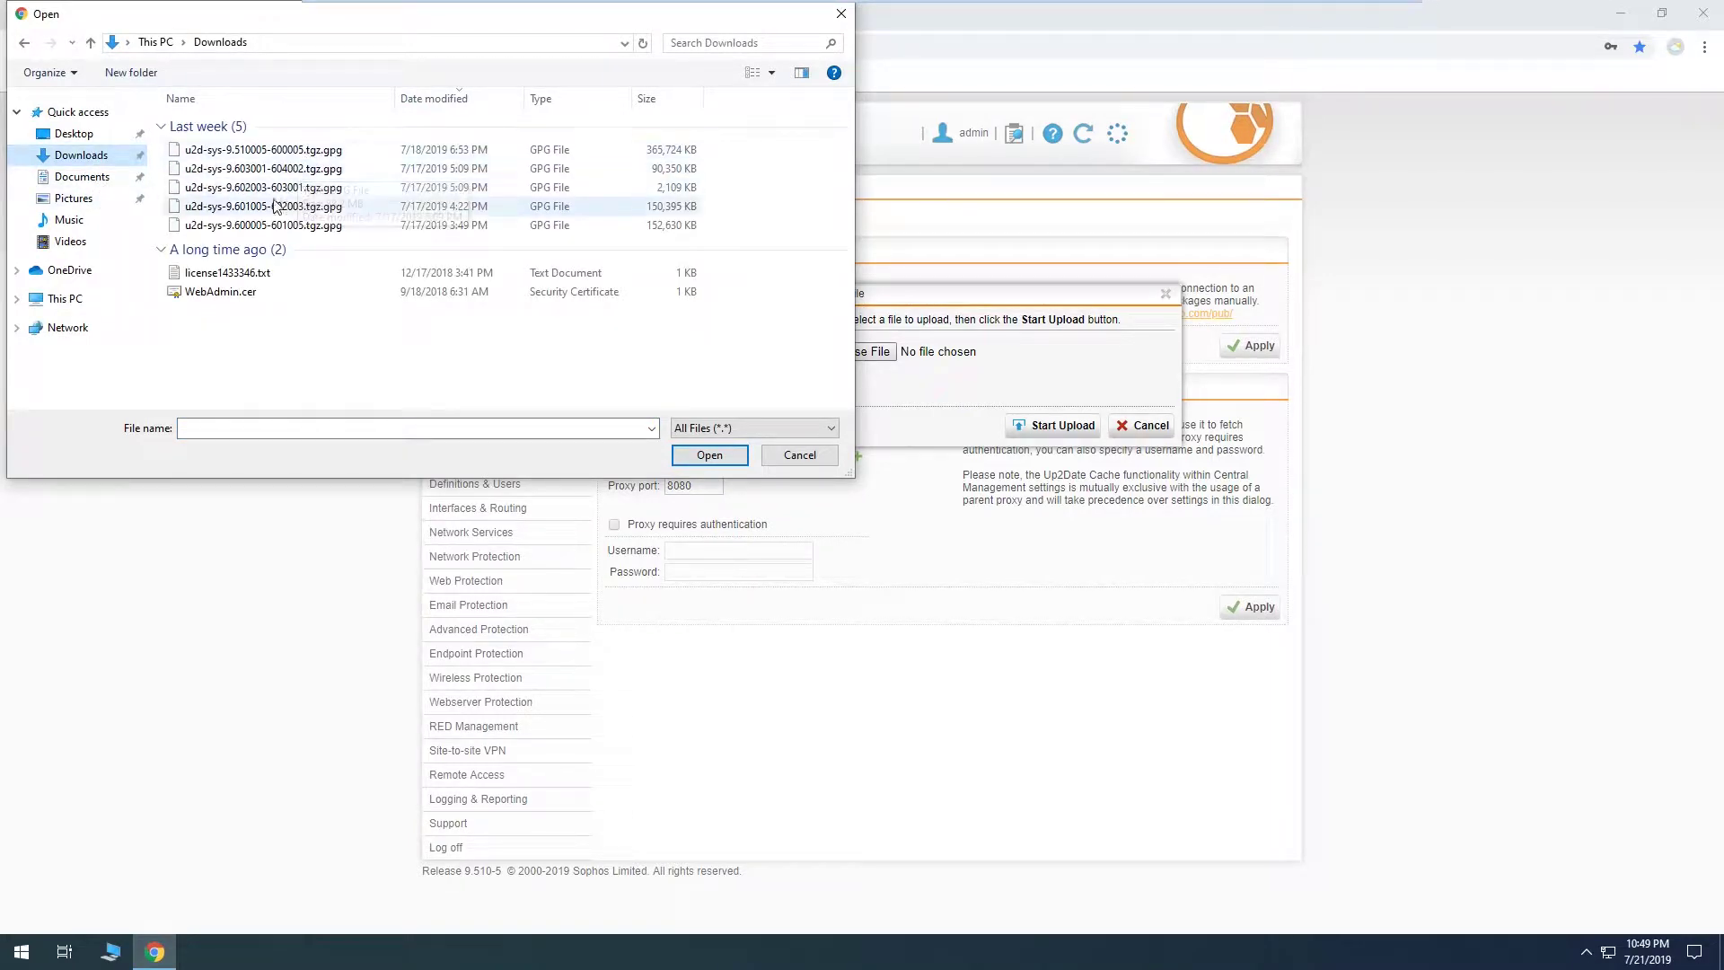
double_click(260, 151)
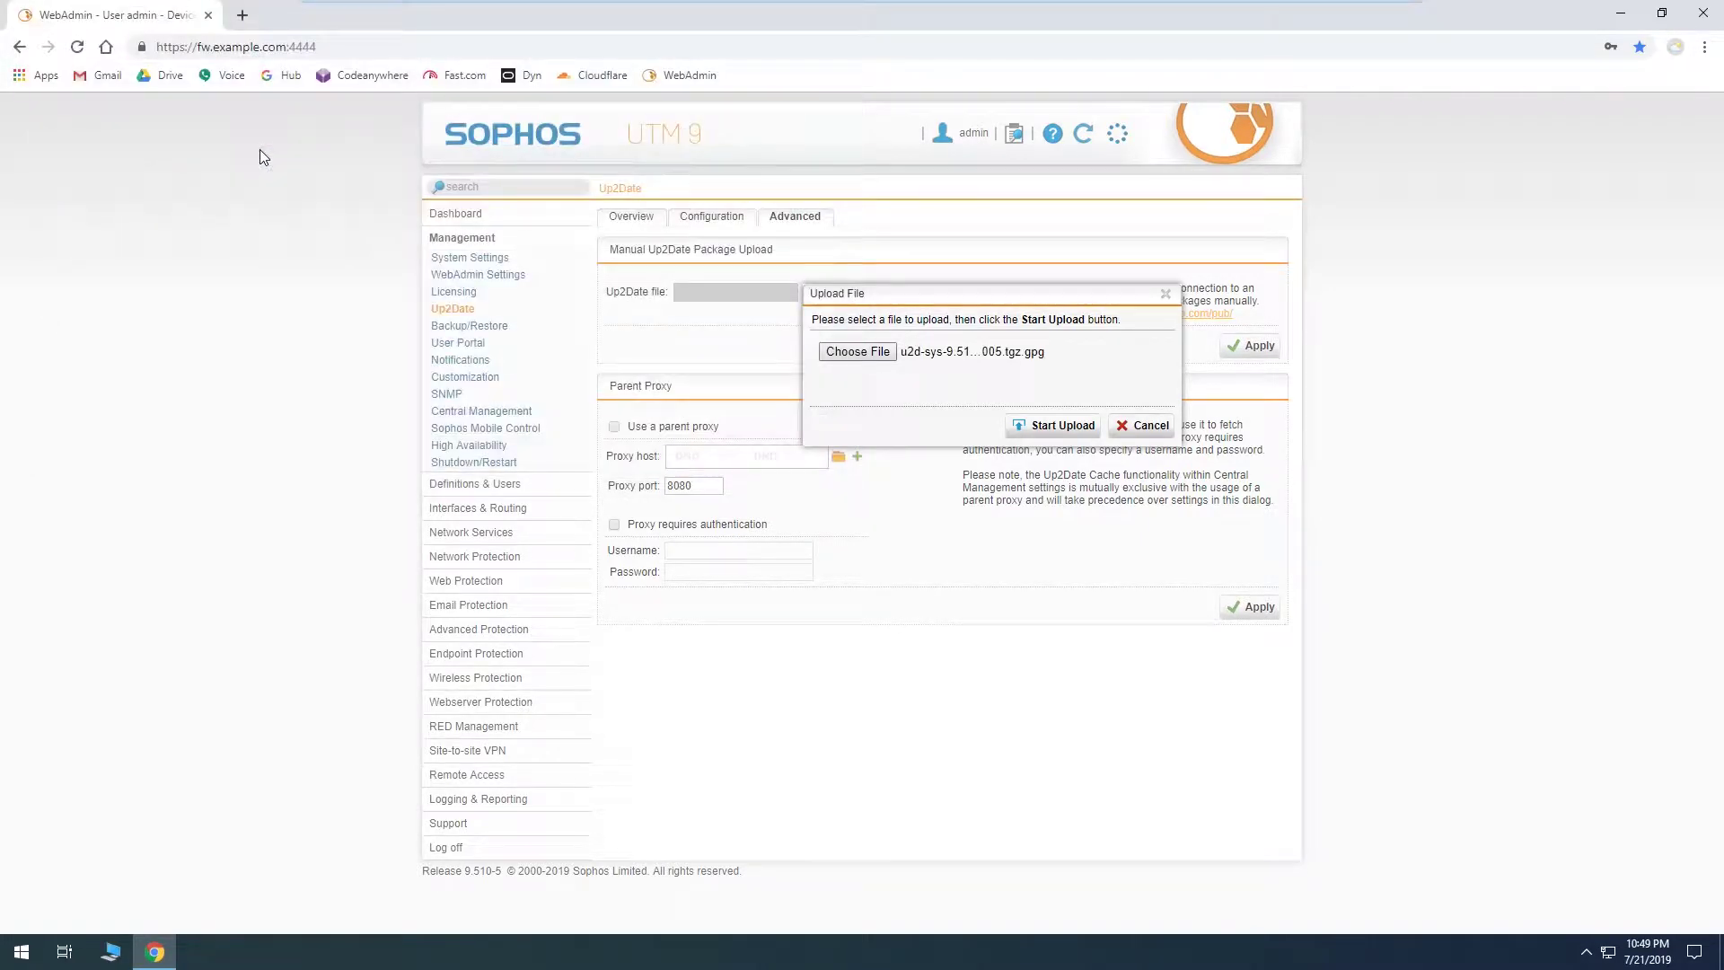
click(1039, 427)
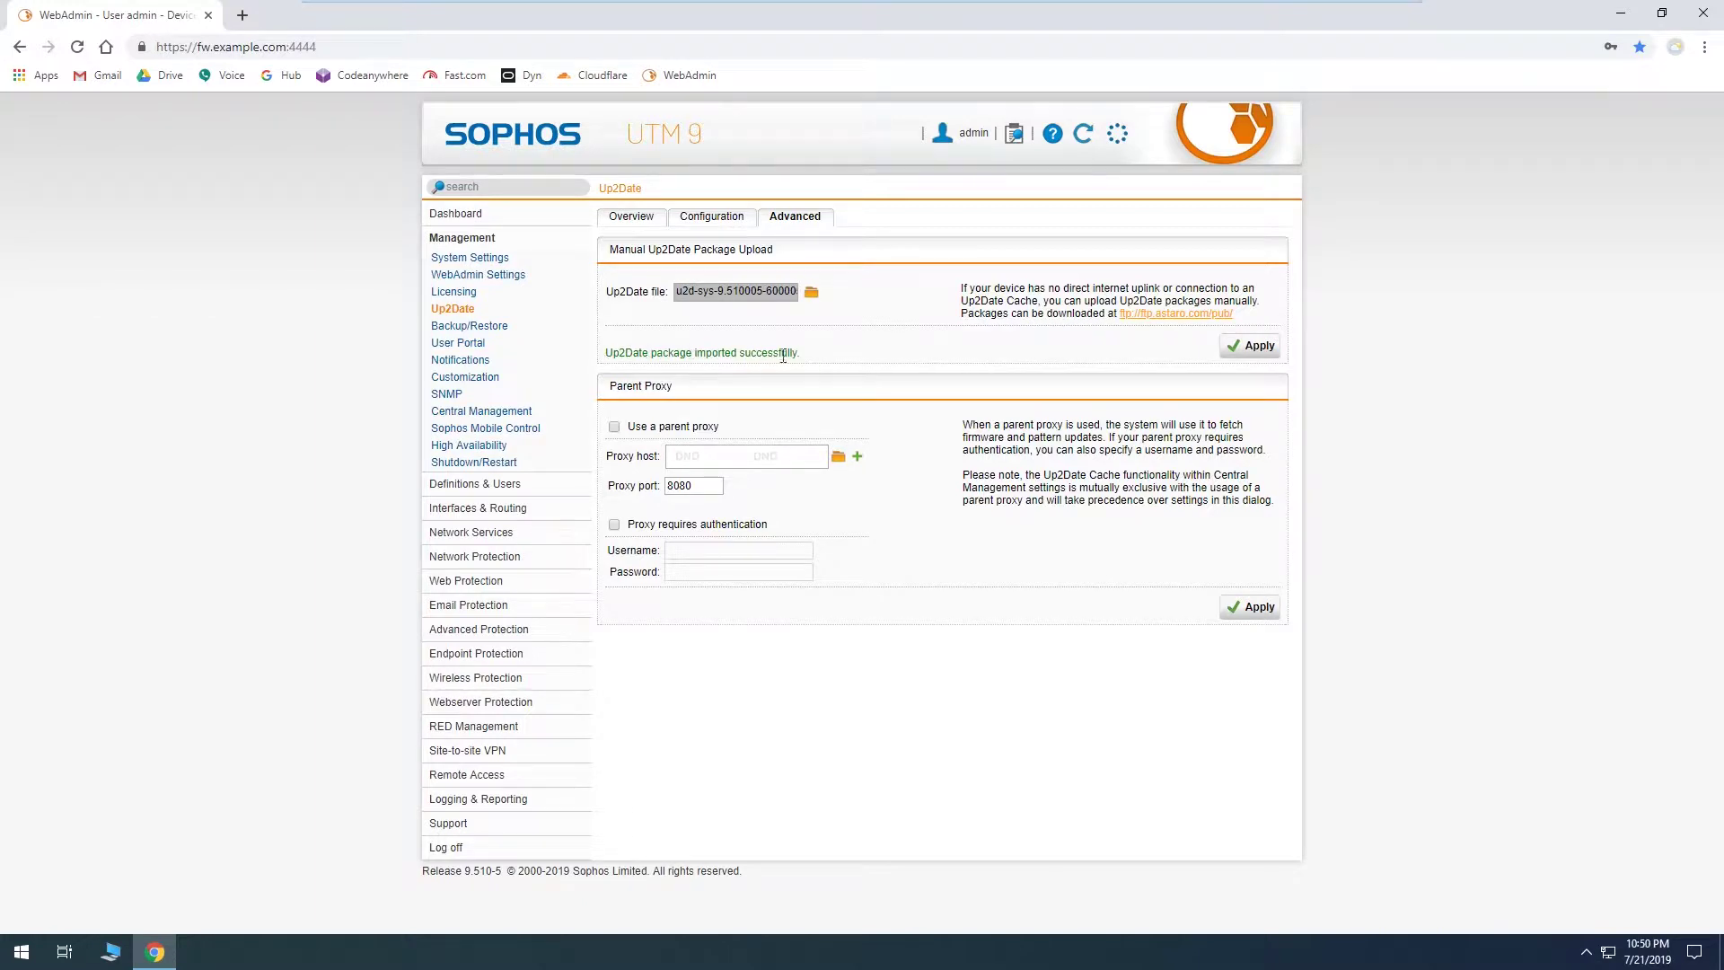
- Upload and import the remaining downloaded Up2Date packages, from u2d-sys-9.603001-604002.tgz.gpg through u2d-sys-9.600005-601005.tgz.gpg
click(1082, 137)
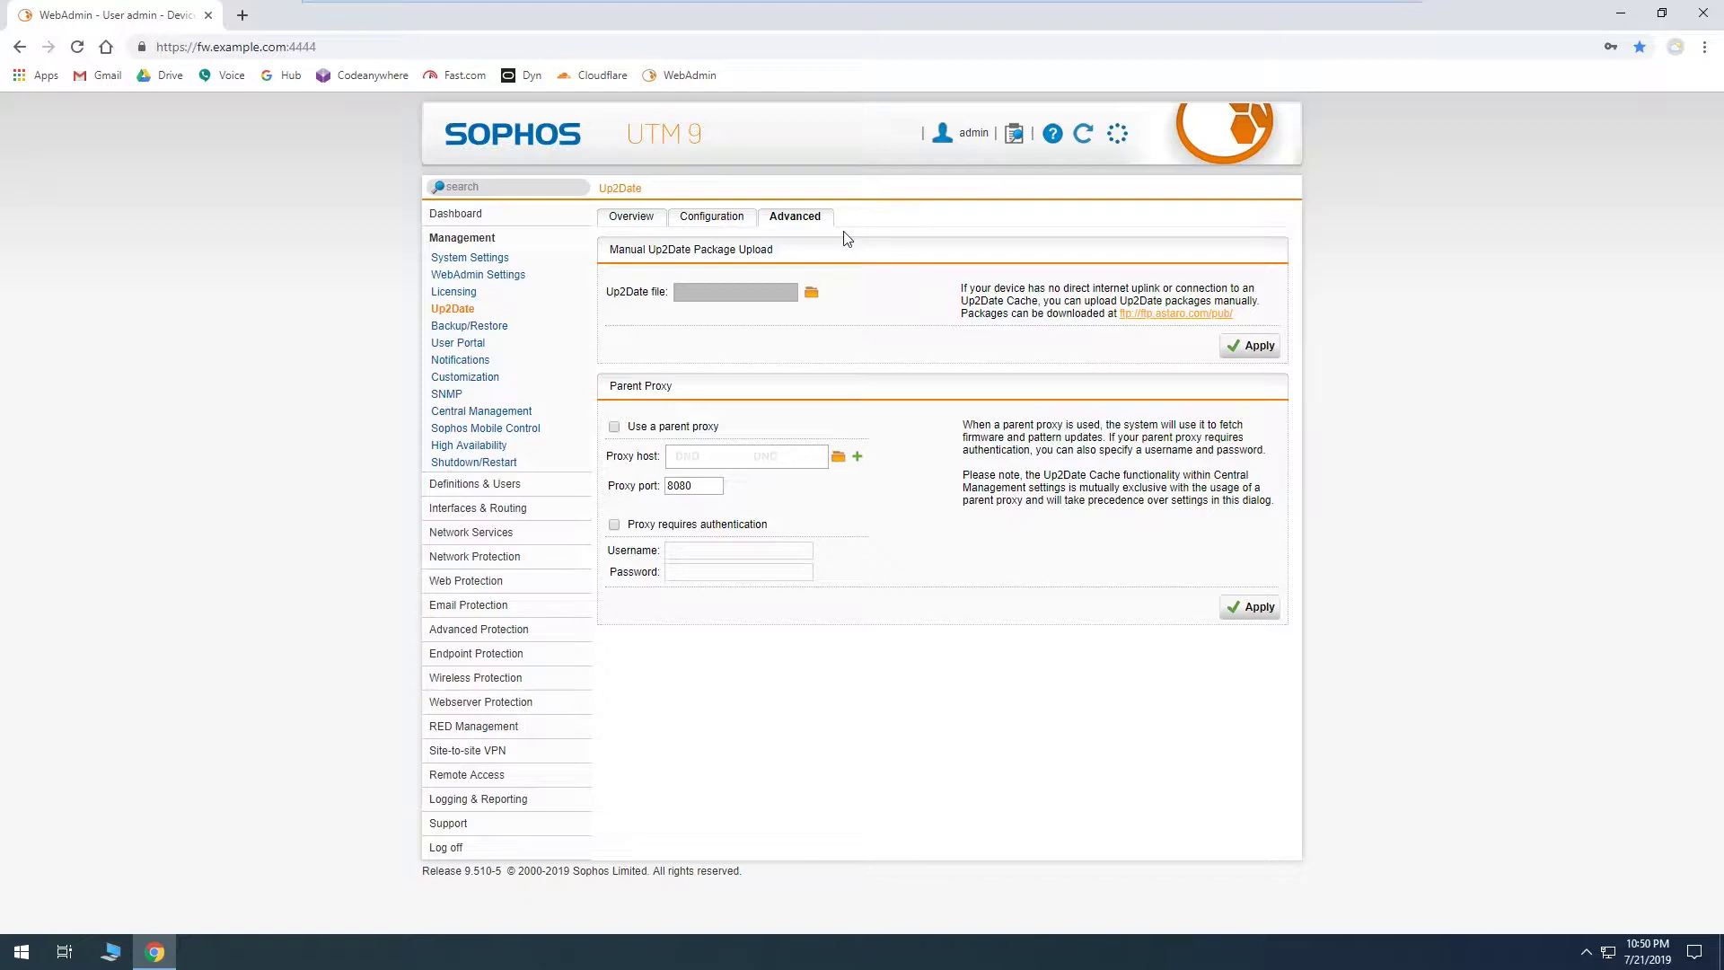
click(811, 294)
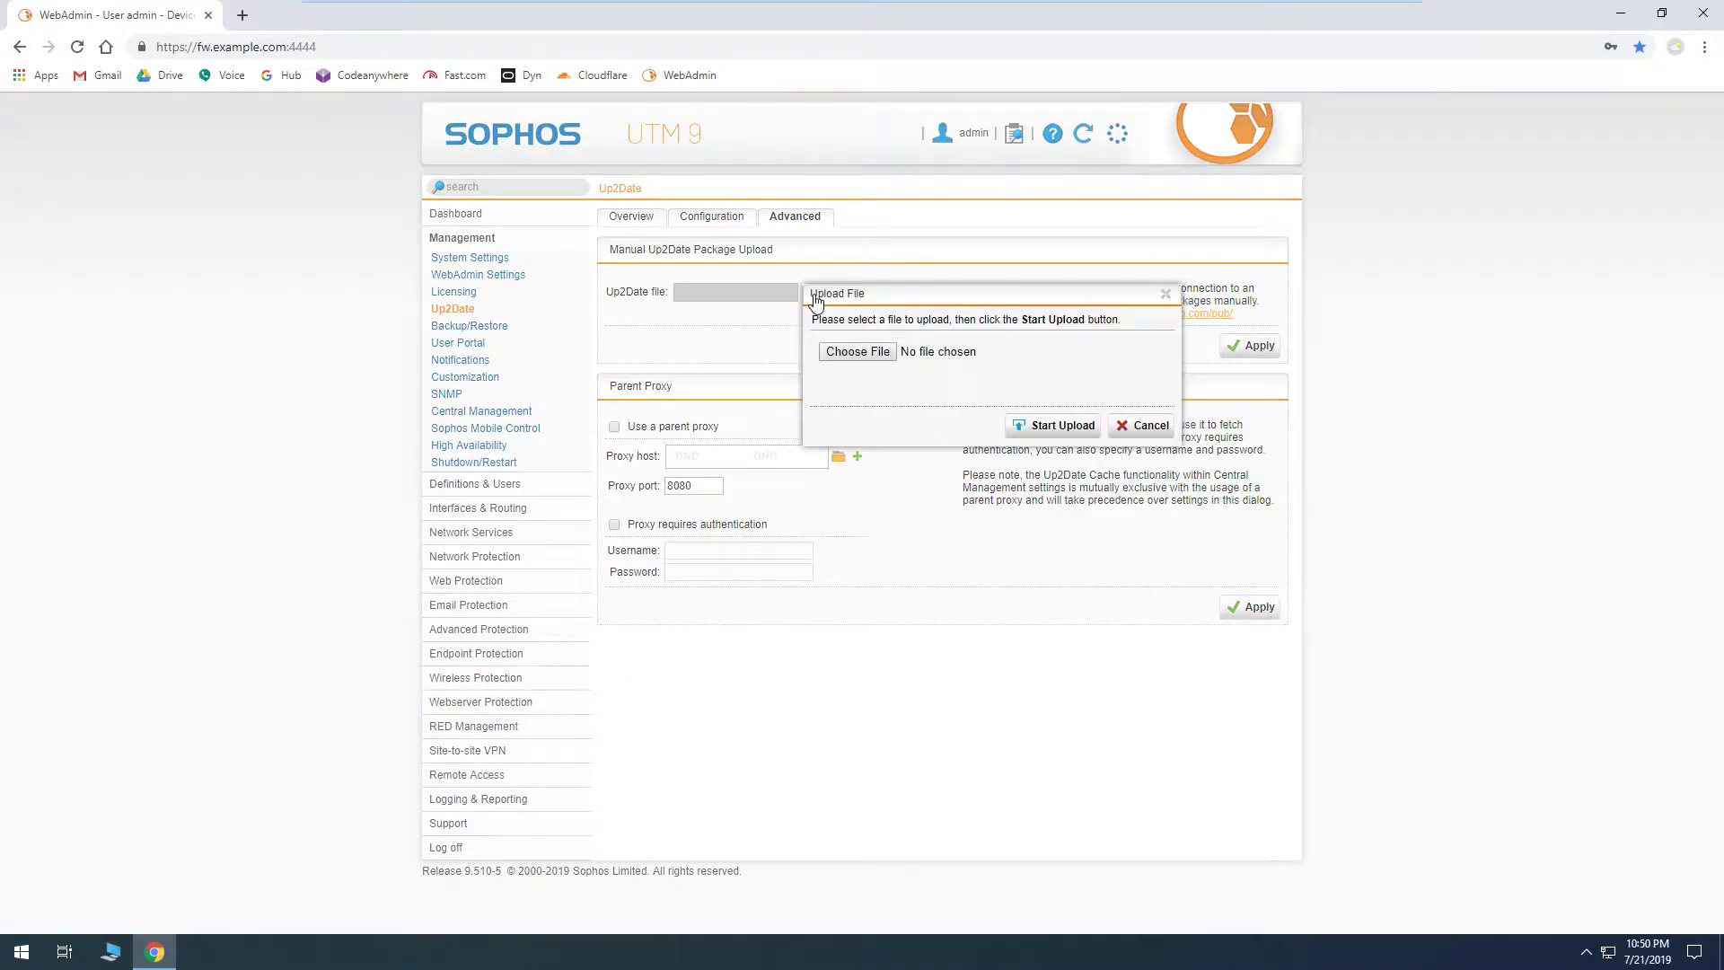
click(853, 355)
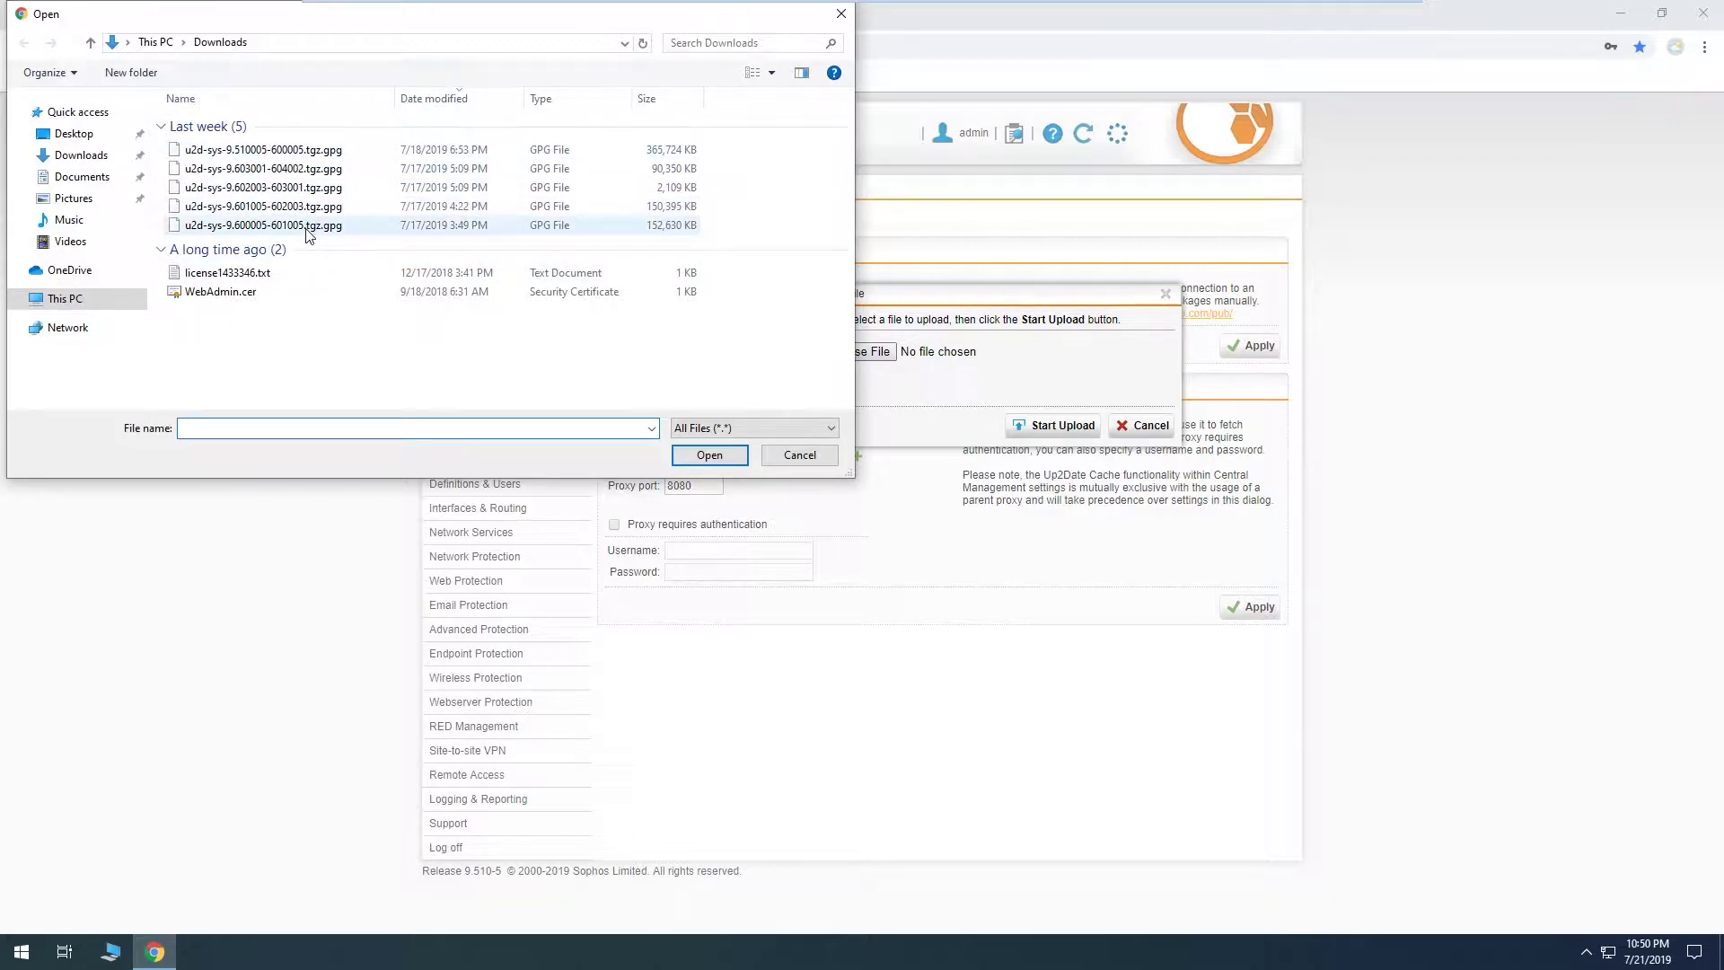
double_click(308, 168)
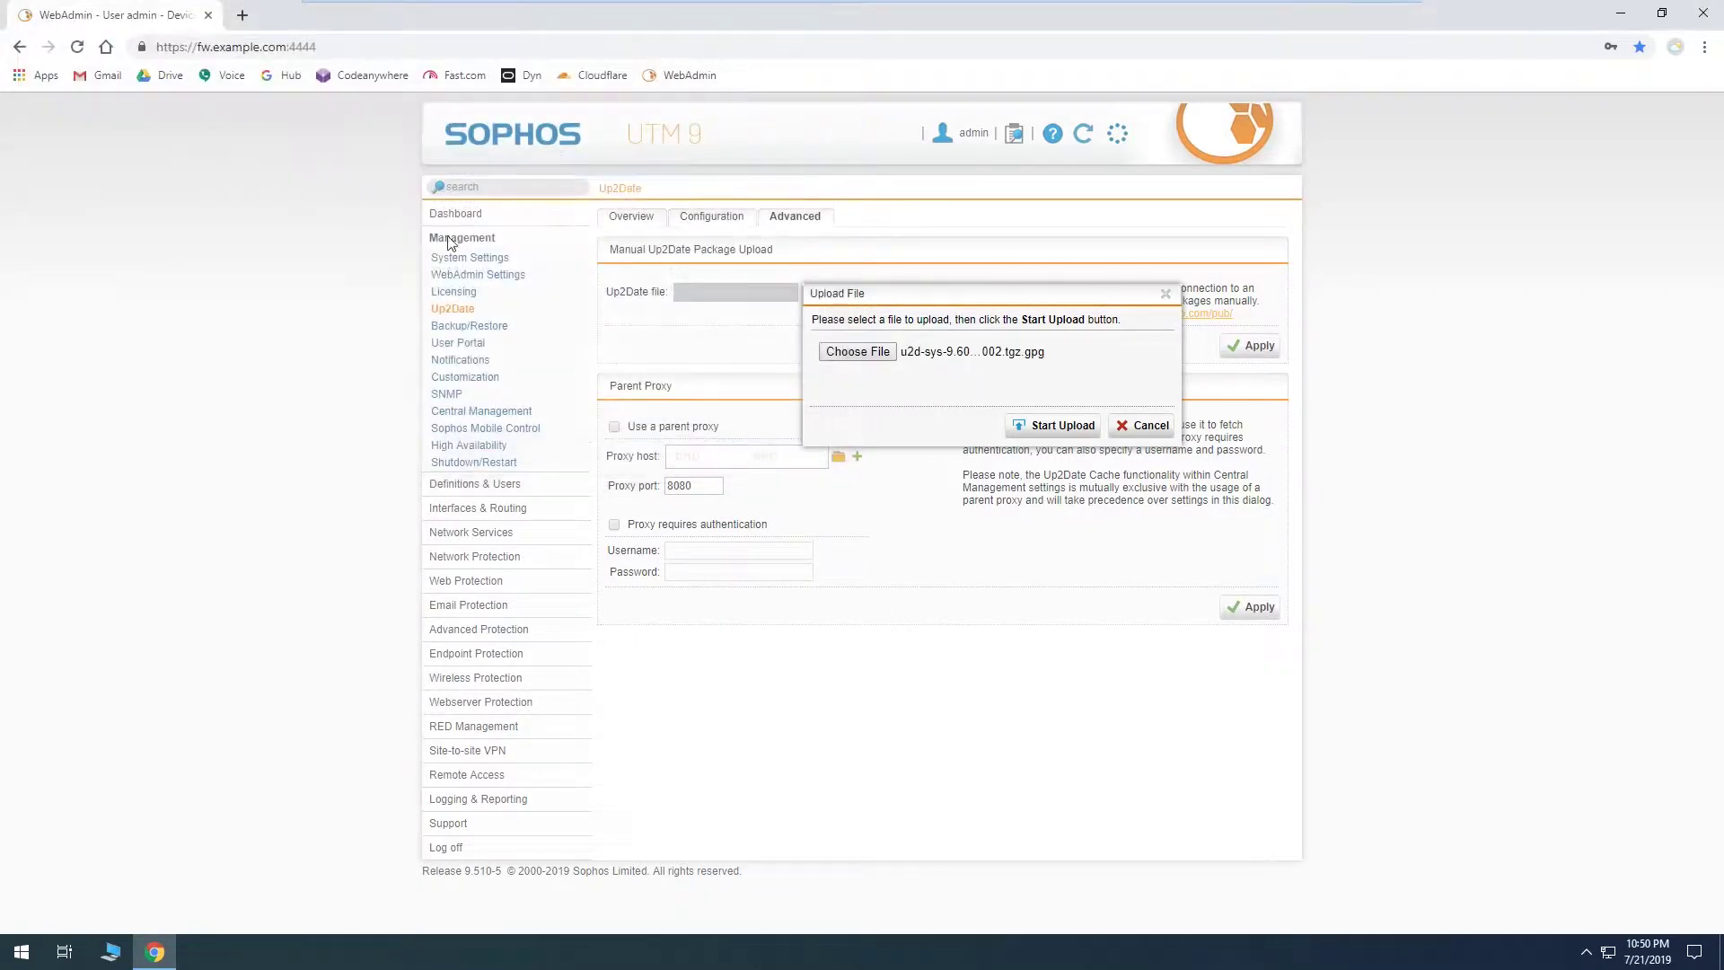
click(1055, 425)
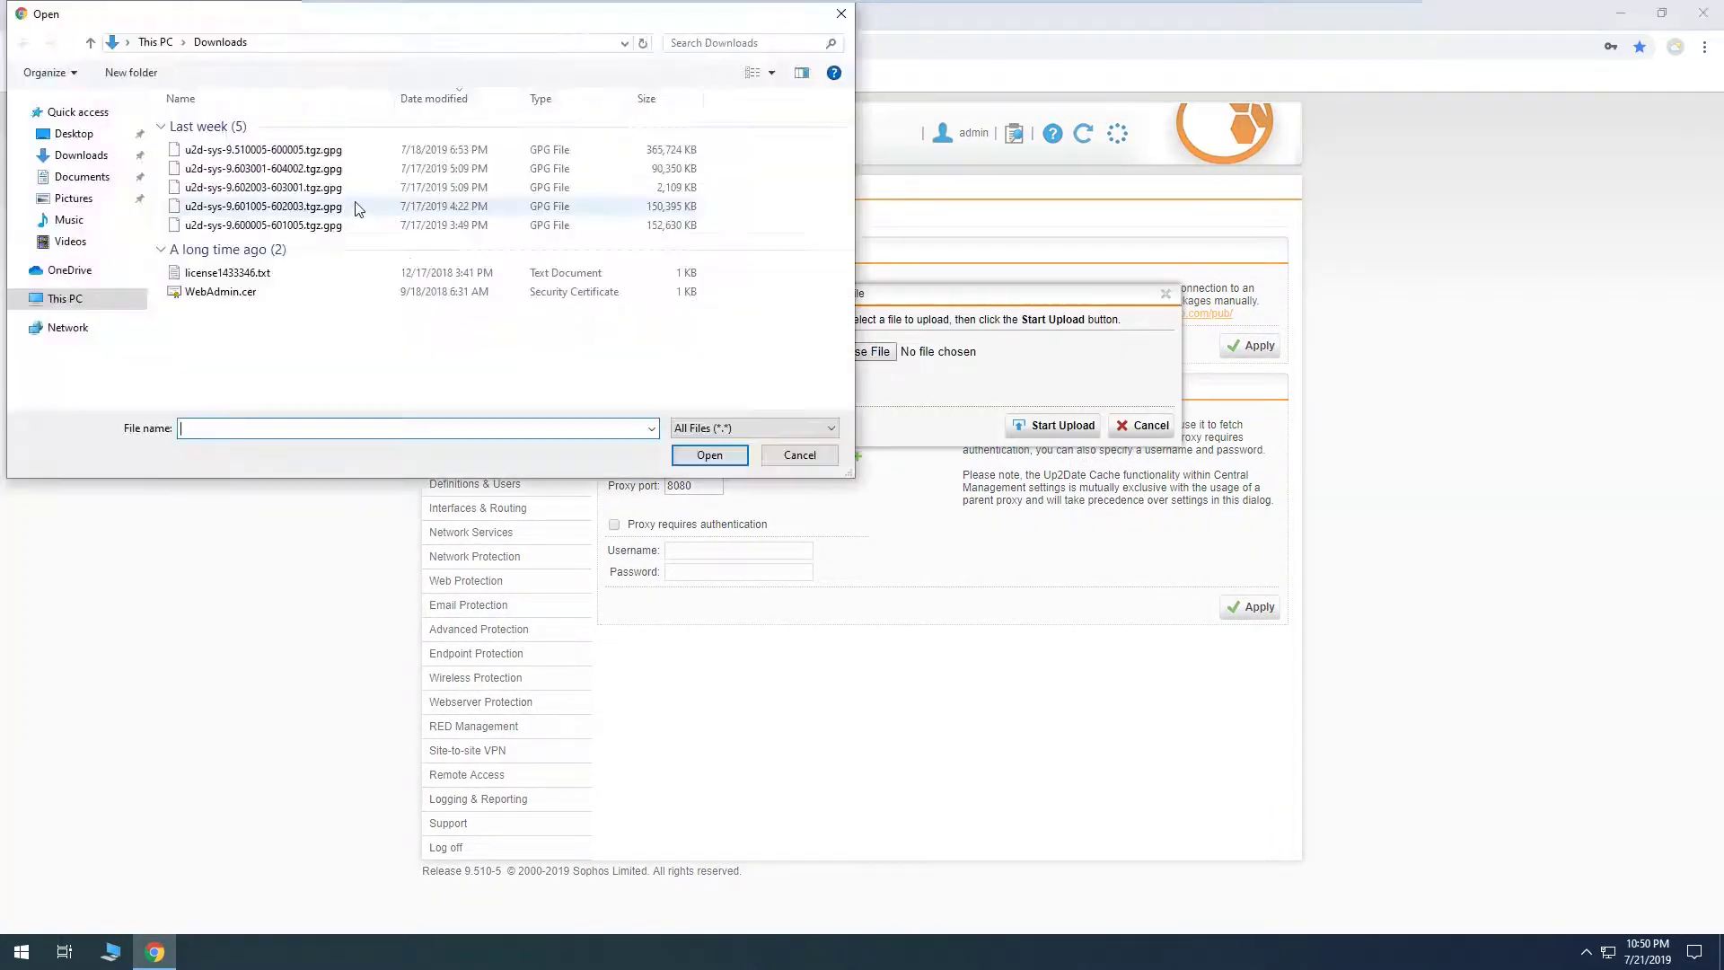
double_click(358, 201)
click(1053, 425)
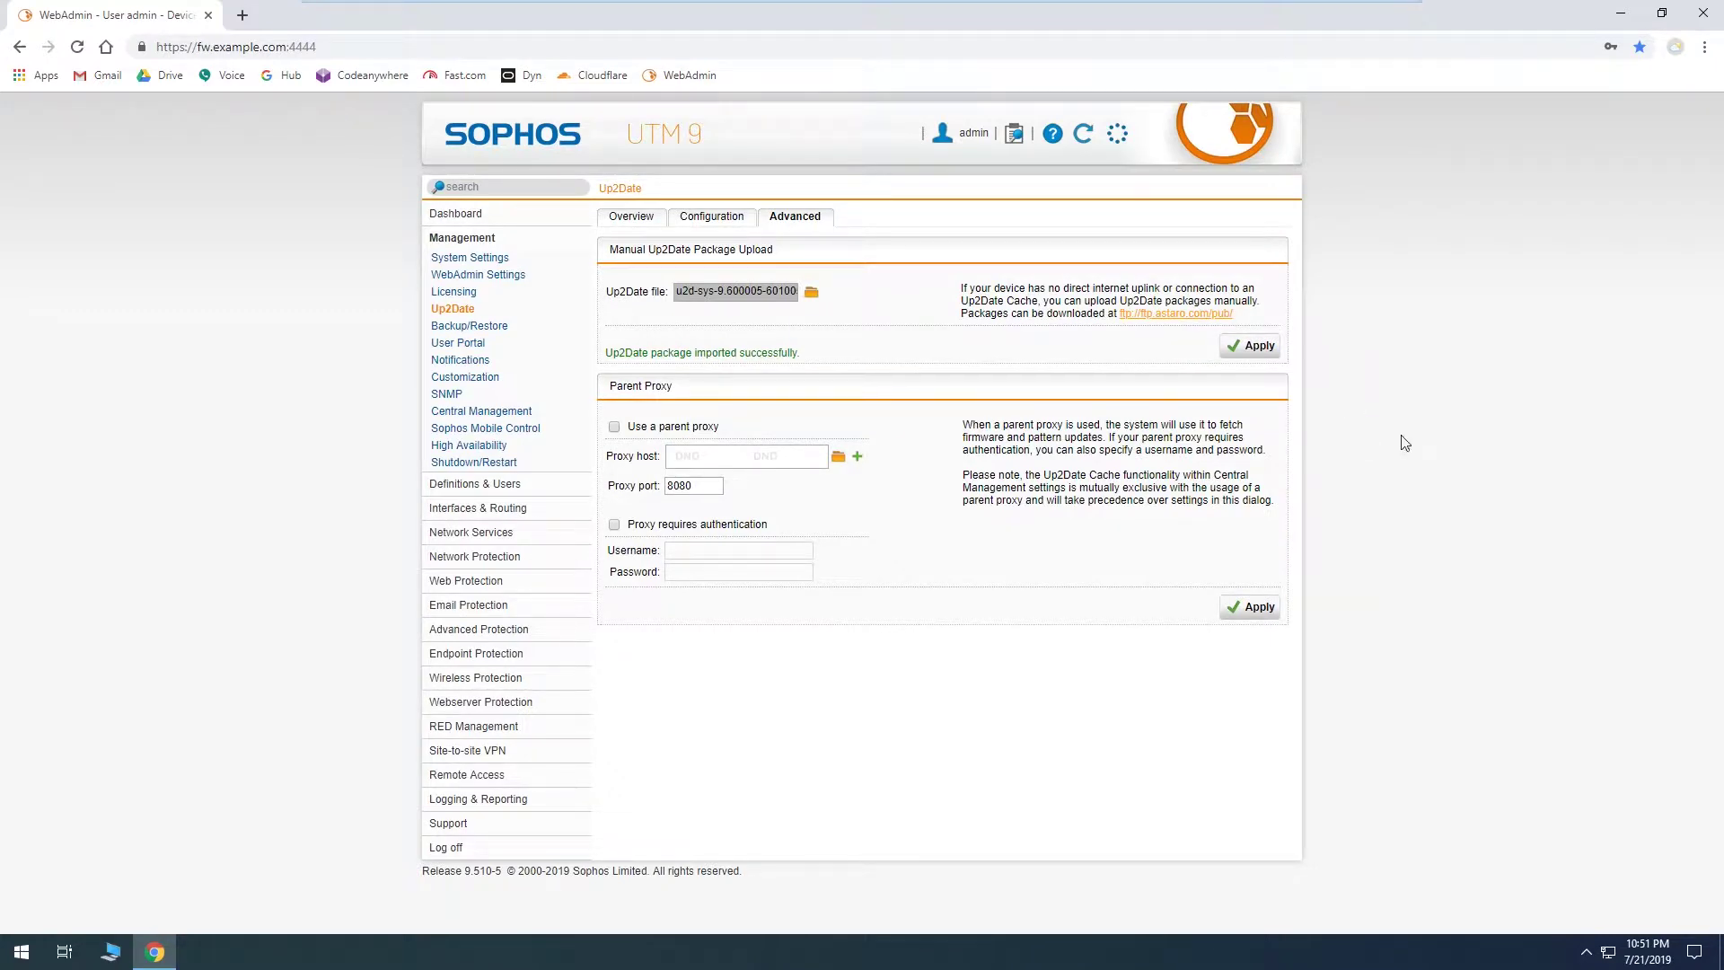
- Compare the available firmware versions in the Up2Date overview with the packages in the FTP site's /pub/UTM/v9/up2date/ folder, and close the listing
click(651, 221)
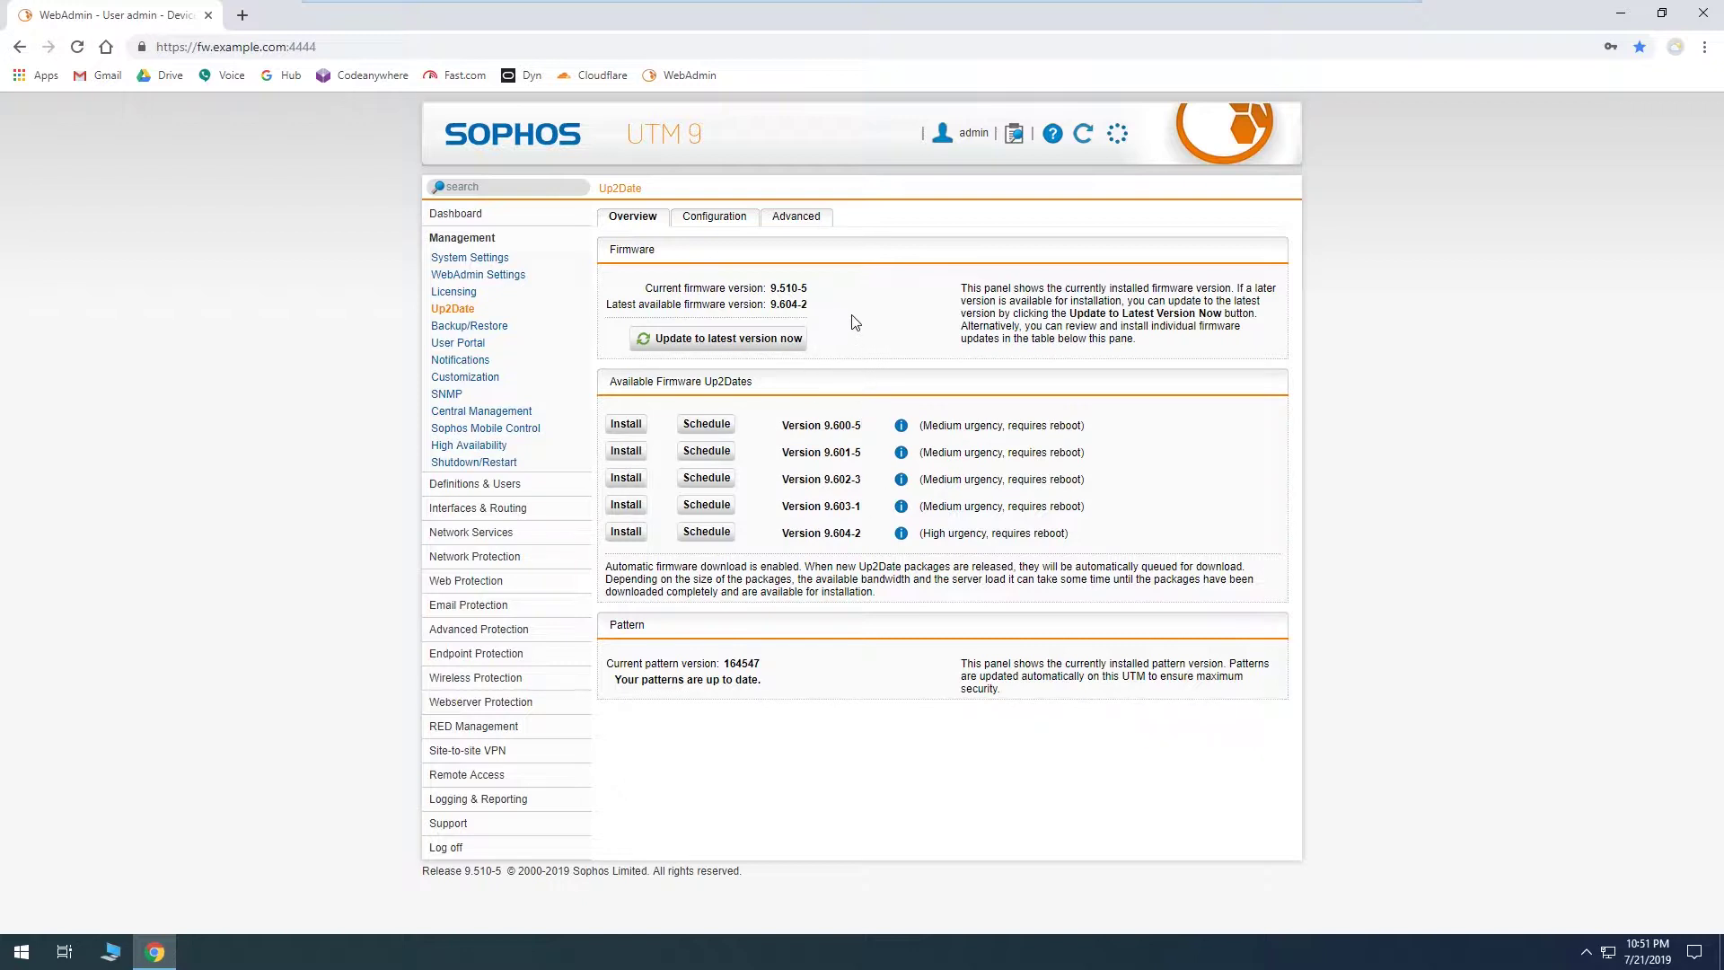
click(818, 220)
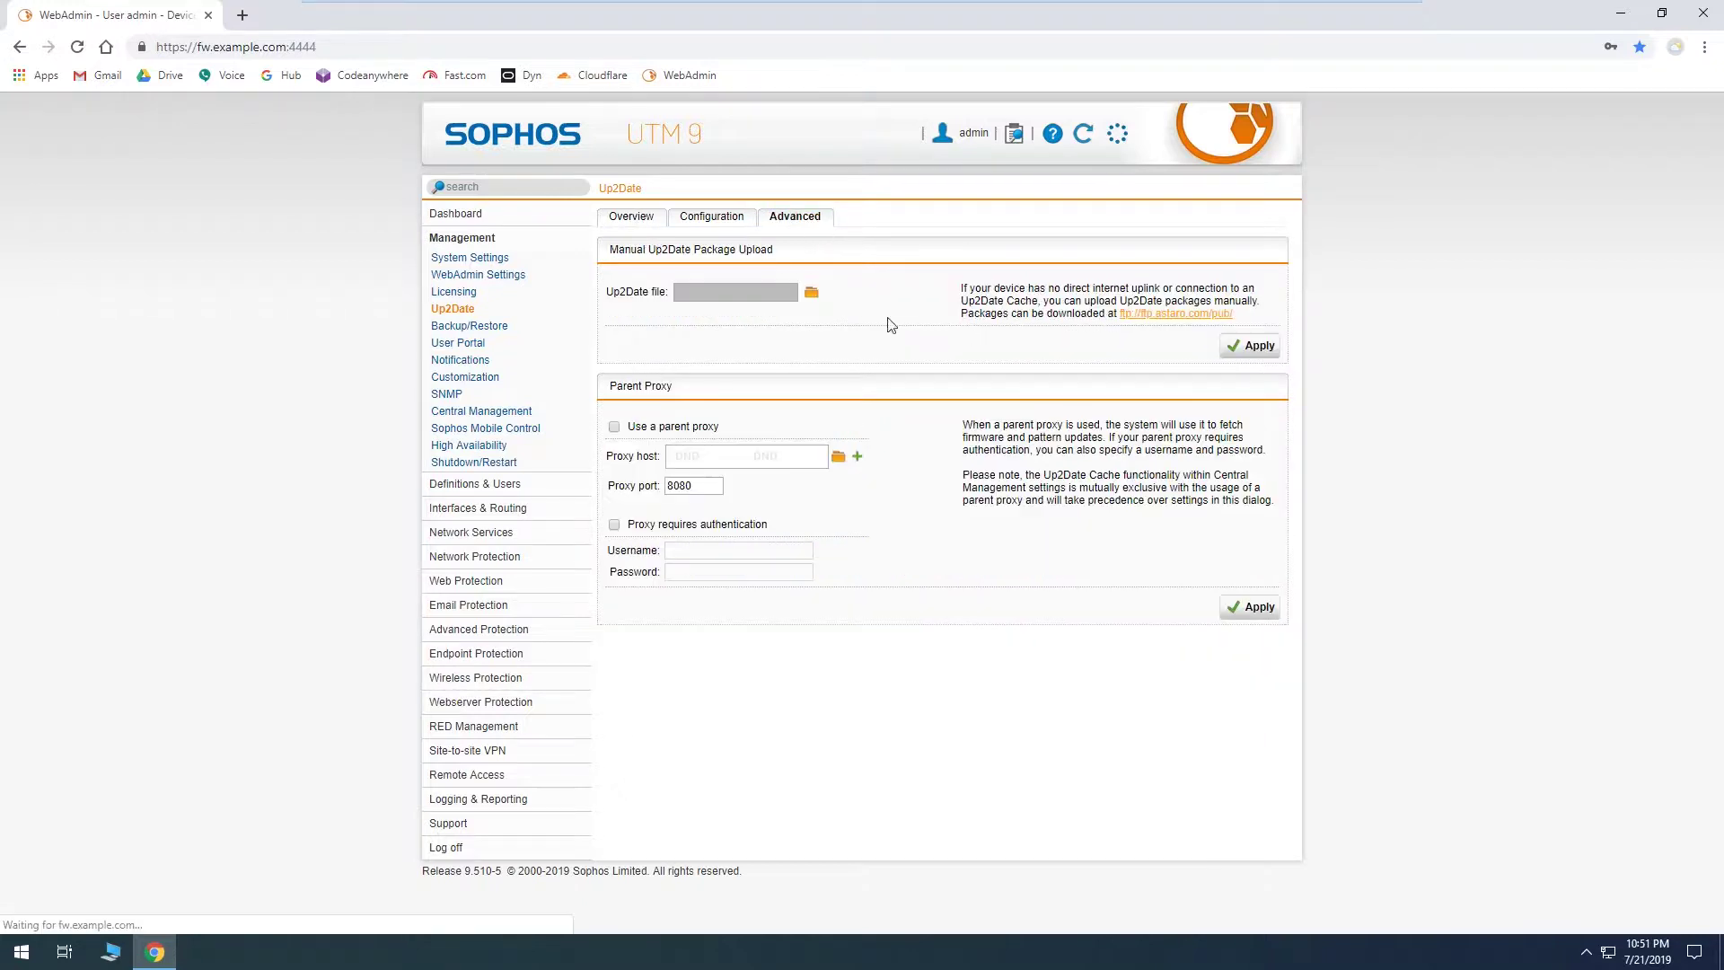
click(1159, 315)
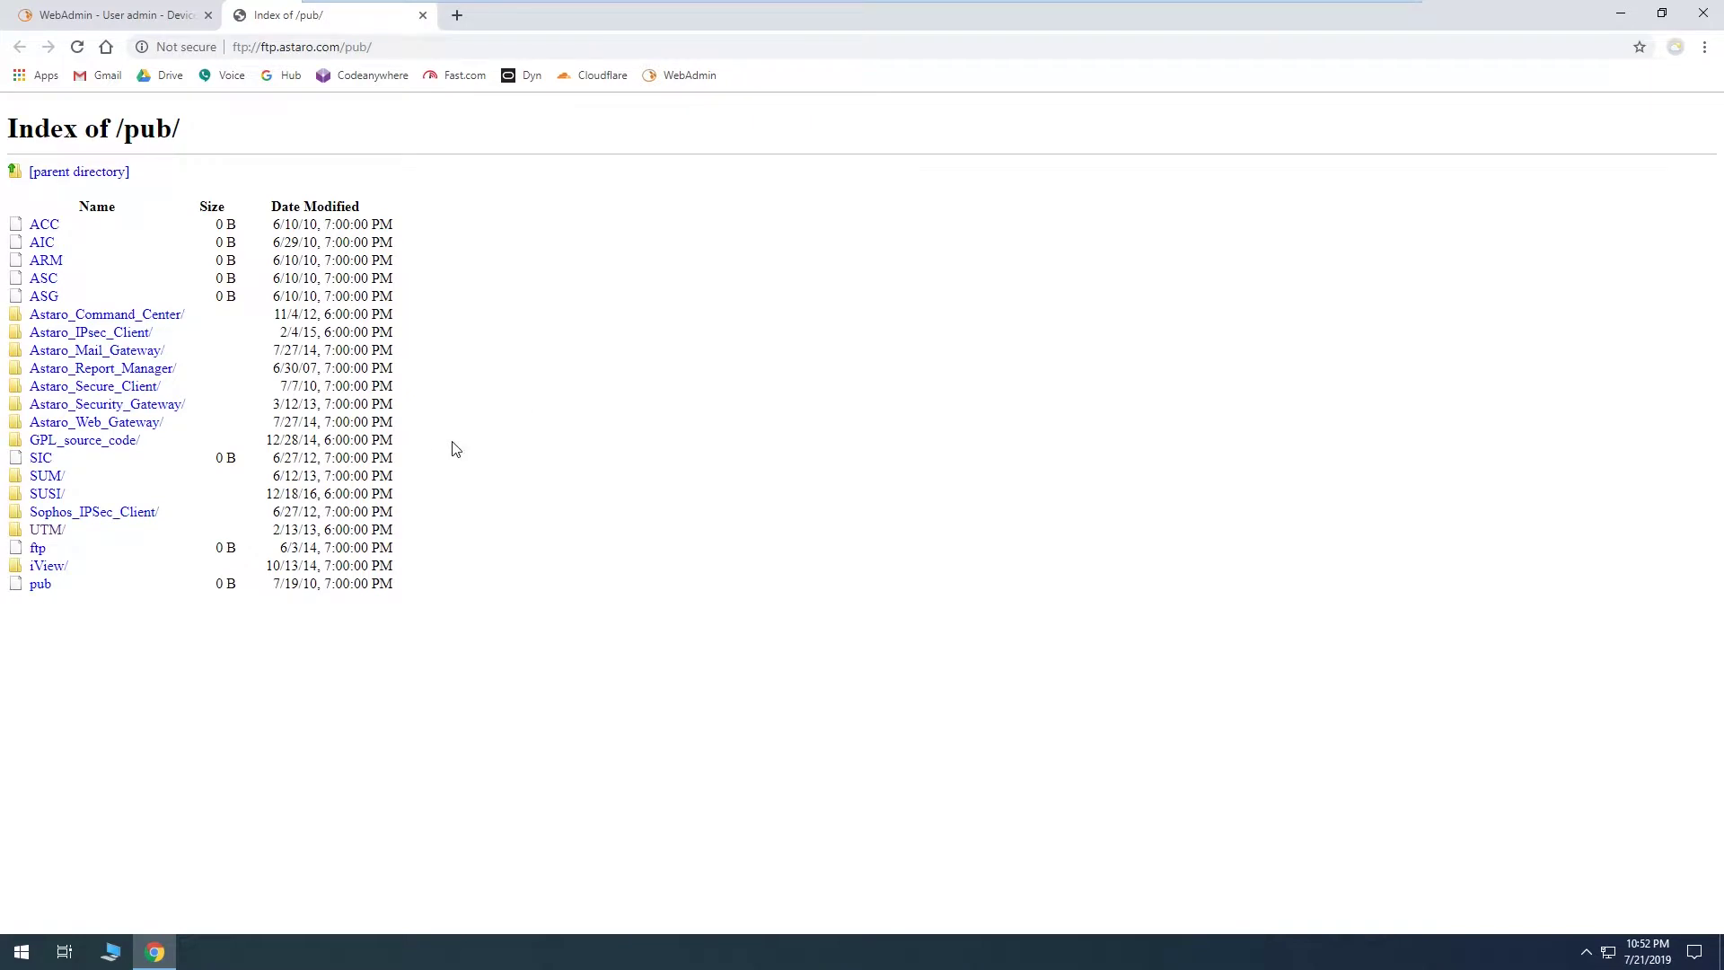
click(54, 530)
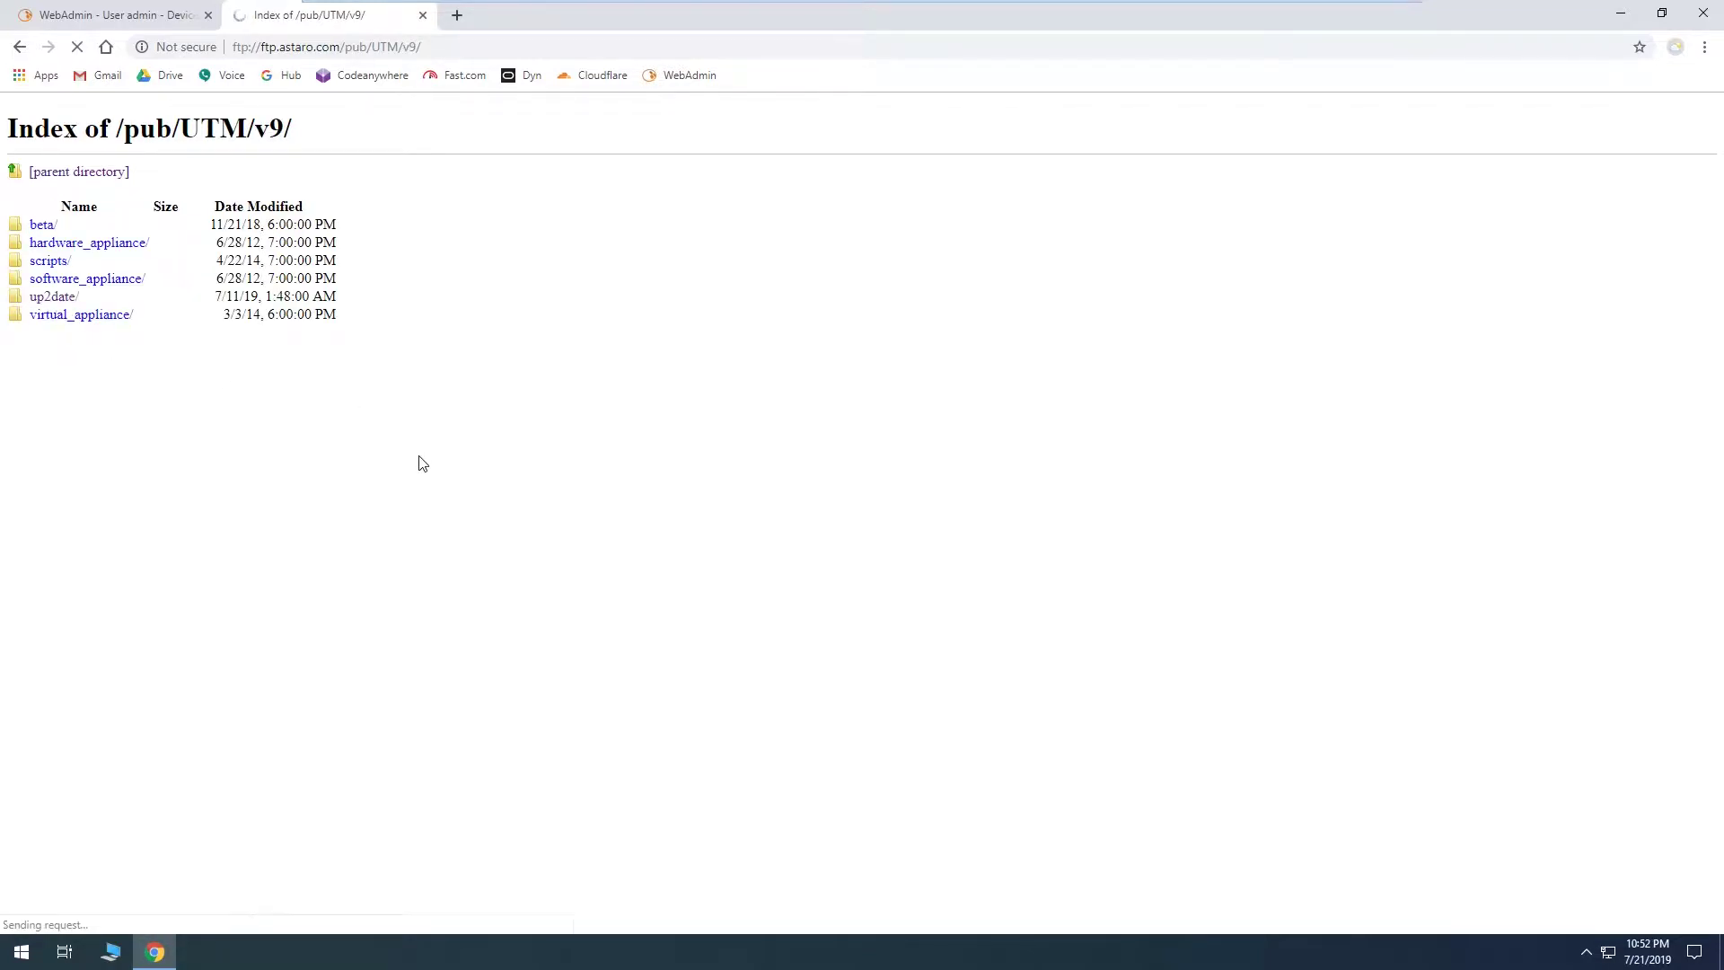
scroll(535, 462, down, 20)
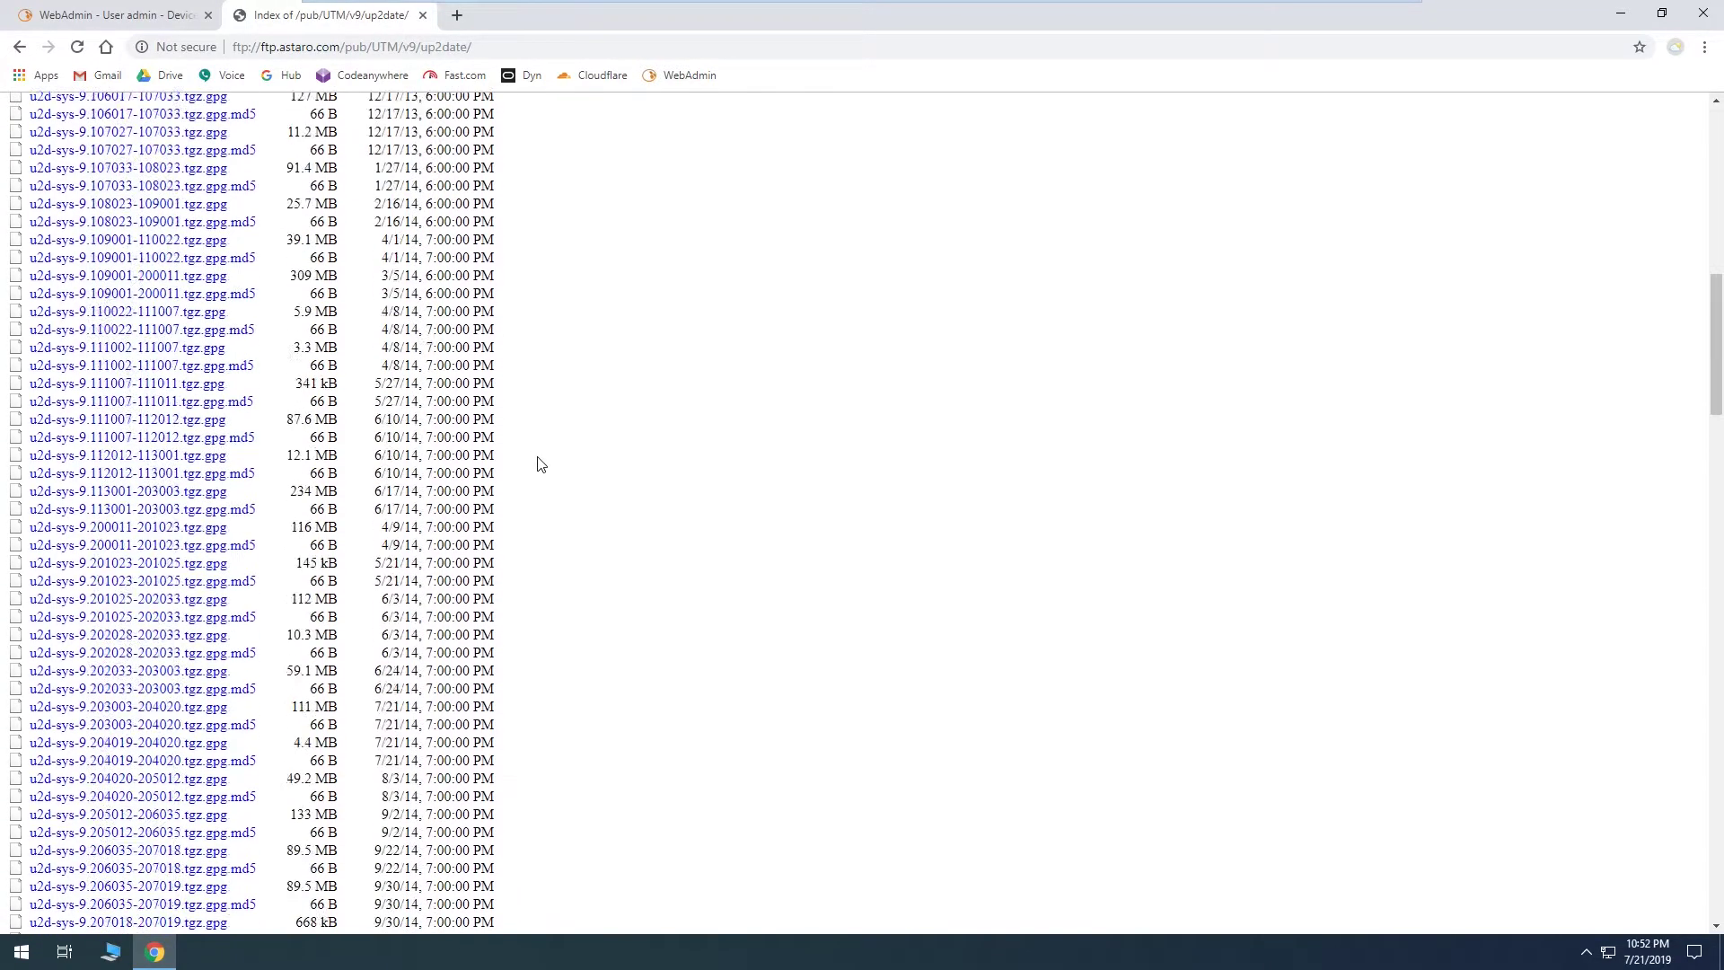
click(108, 15)
click(650, 220)
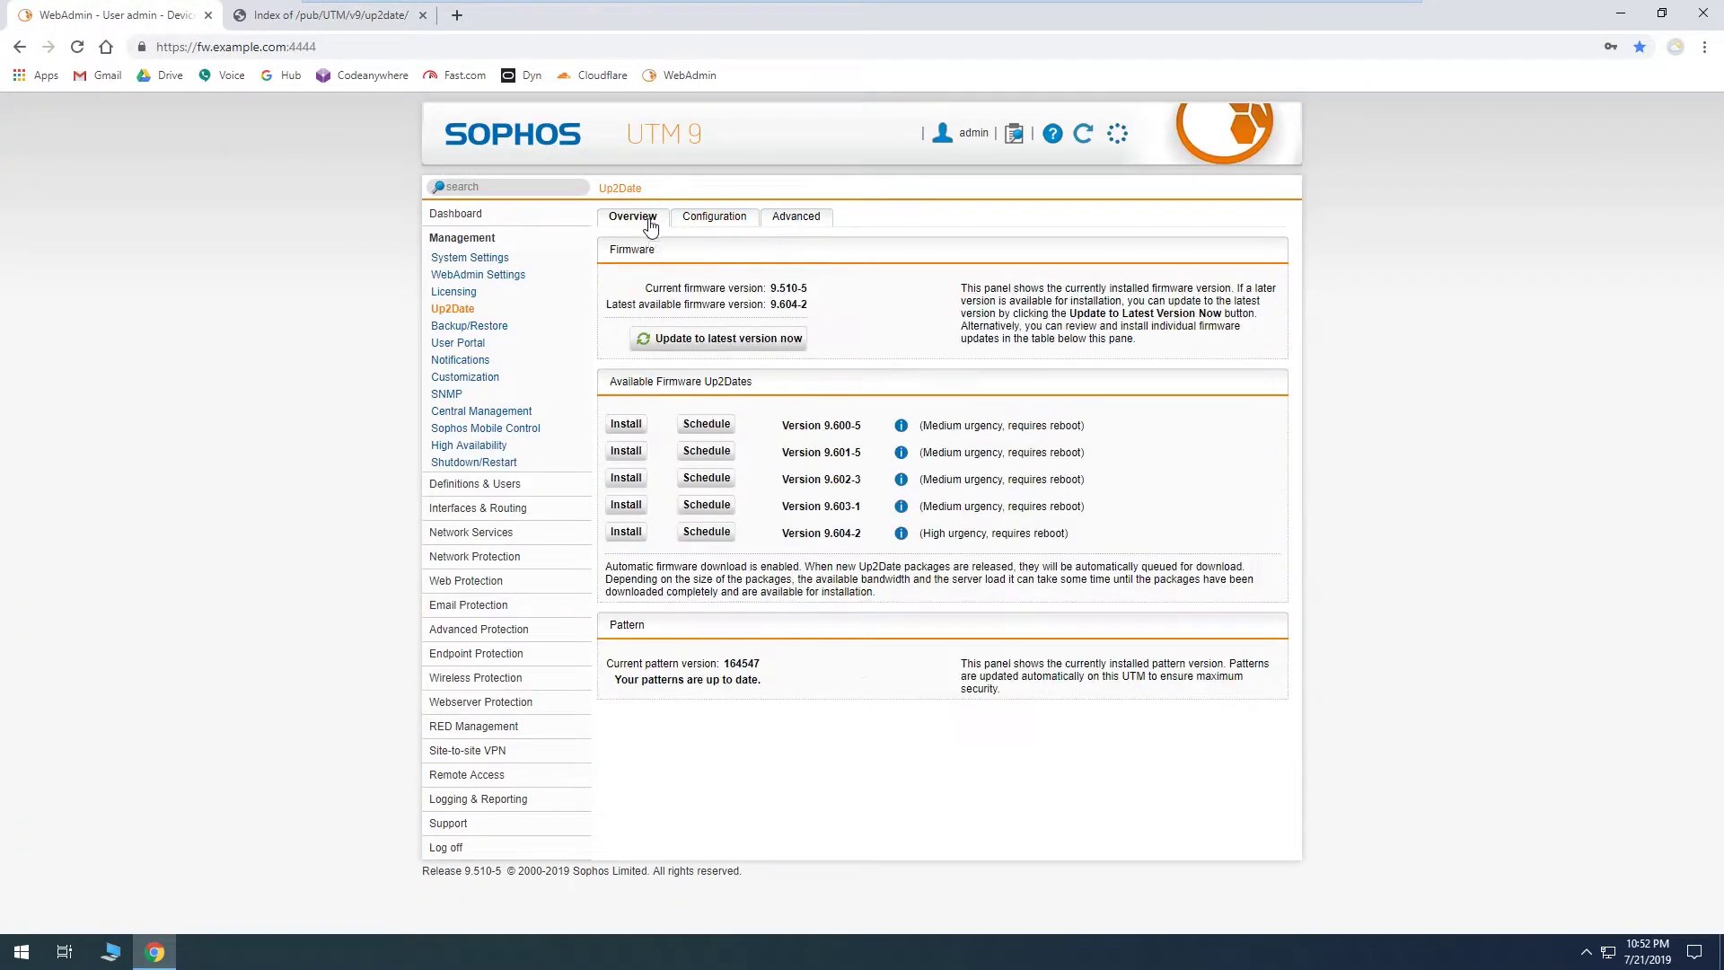
click(342, 20)
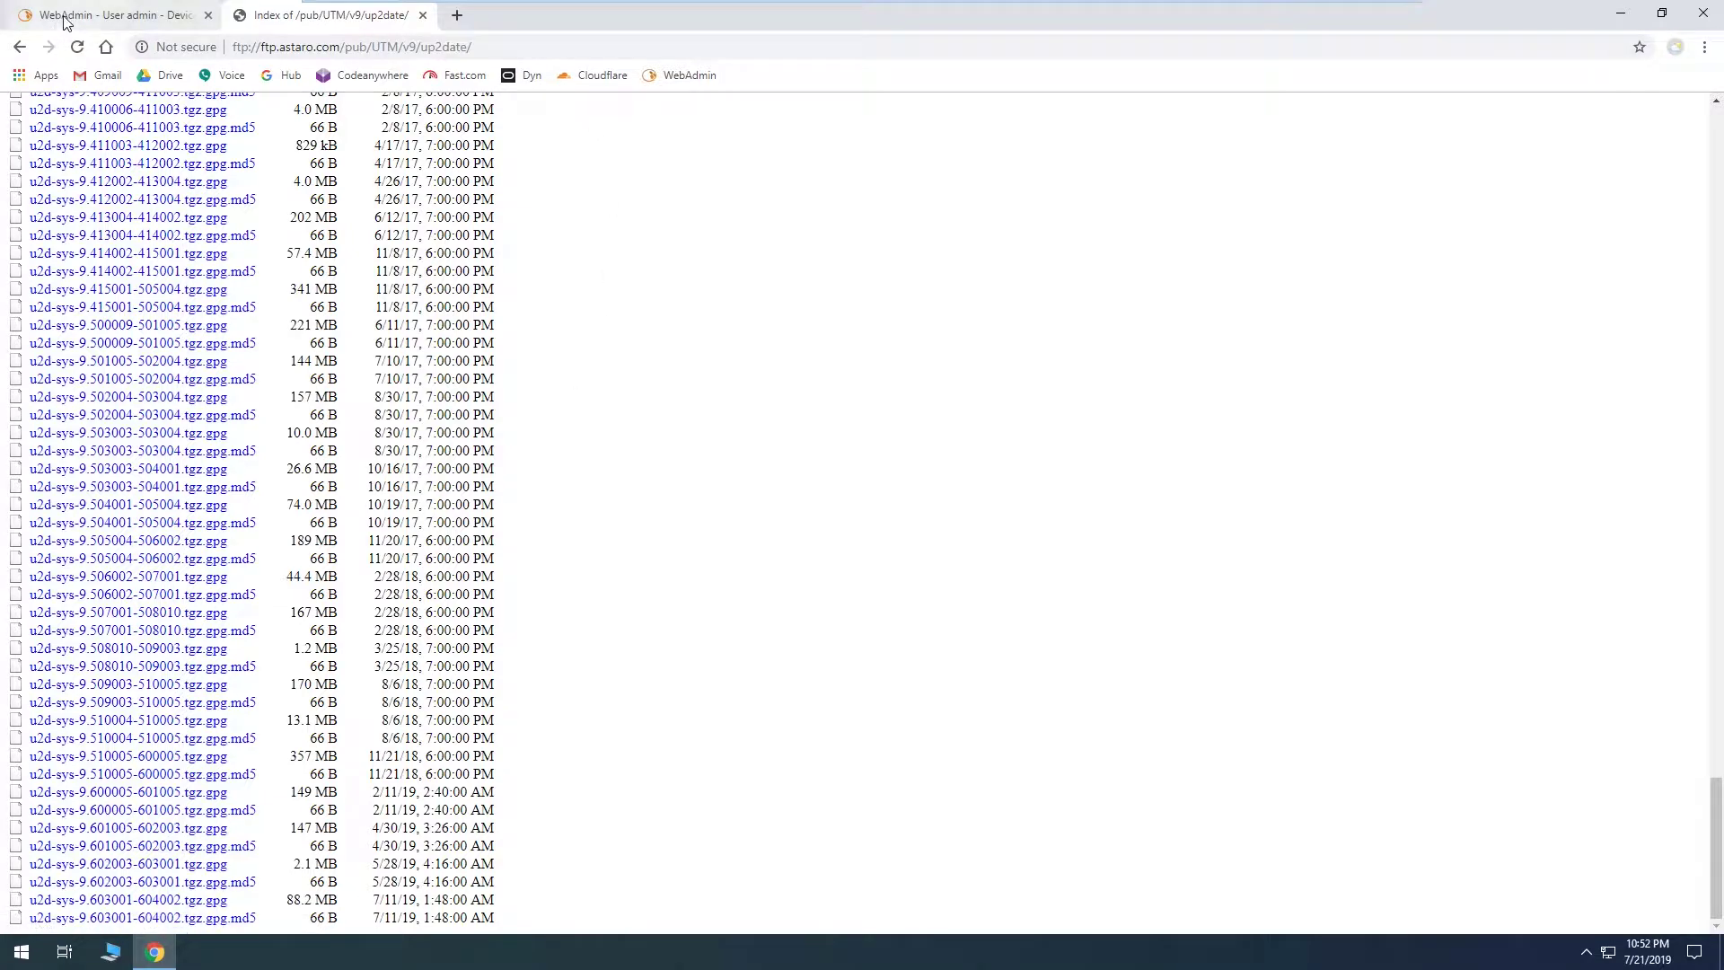
click(162, 17)
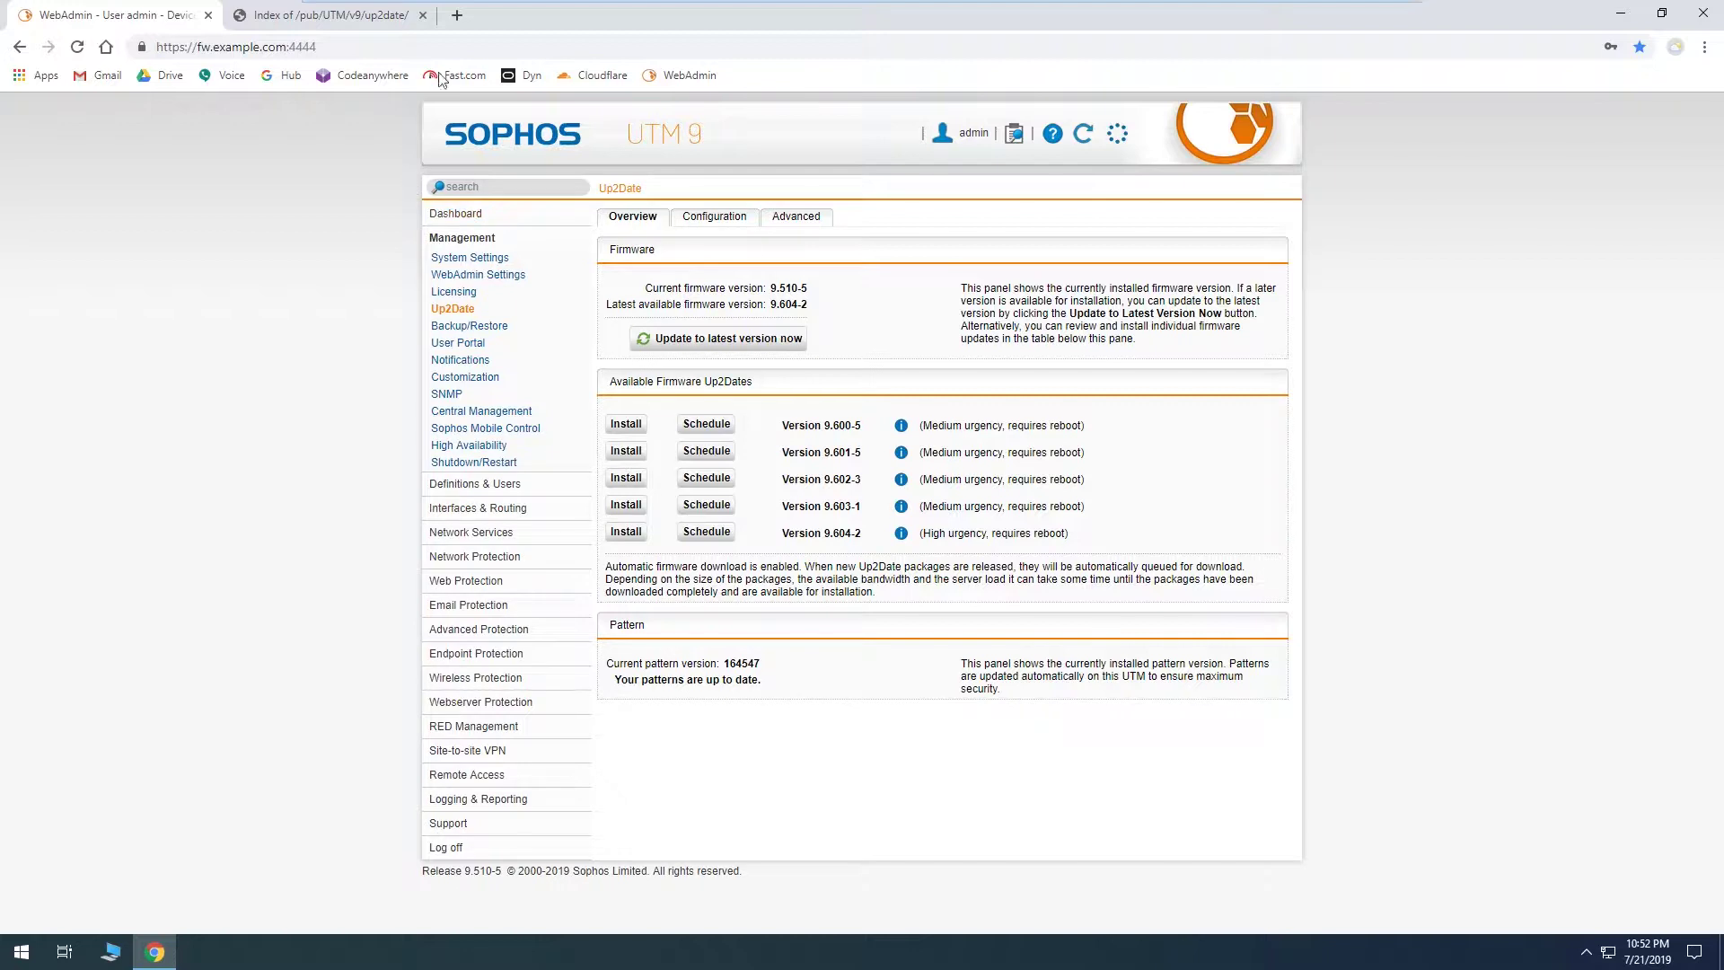
click(423, 16)
- Check the date and time options for scheduling the installation of firmware version 9.604-2, and leave without scheduling it
click(712, 537)
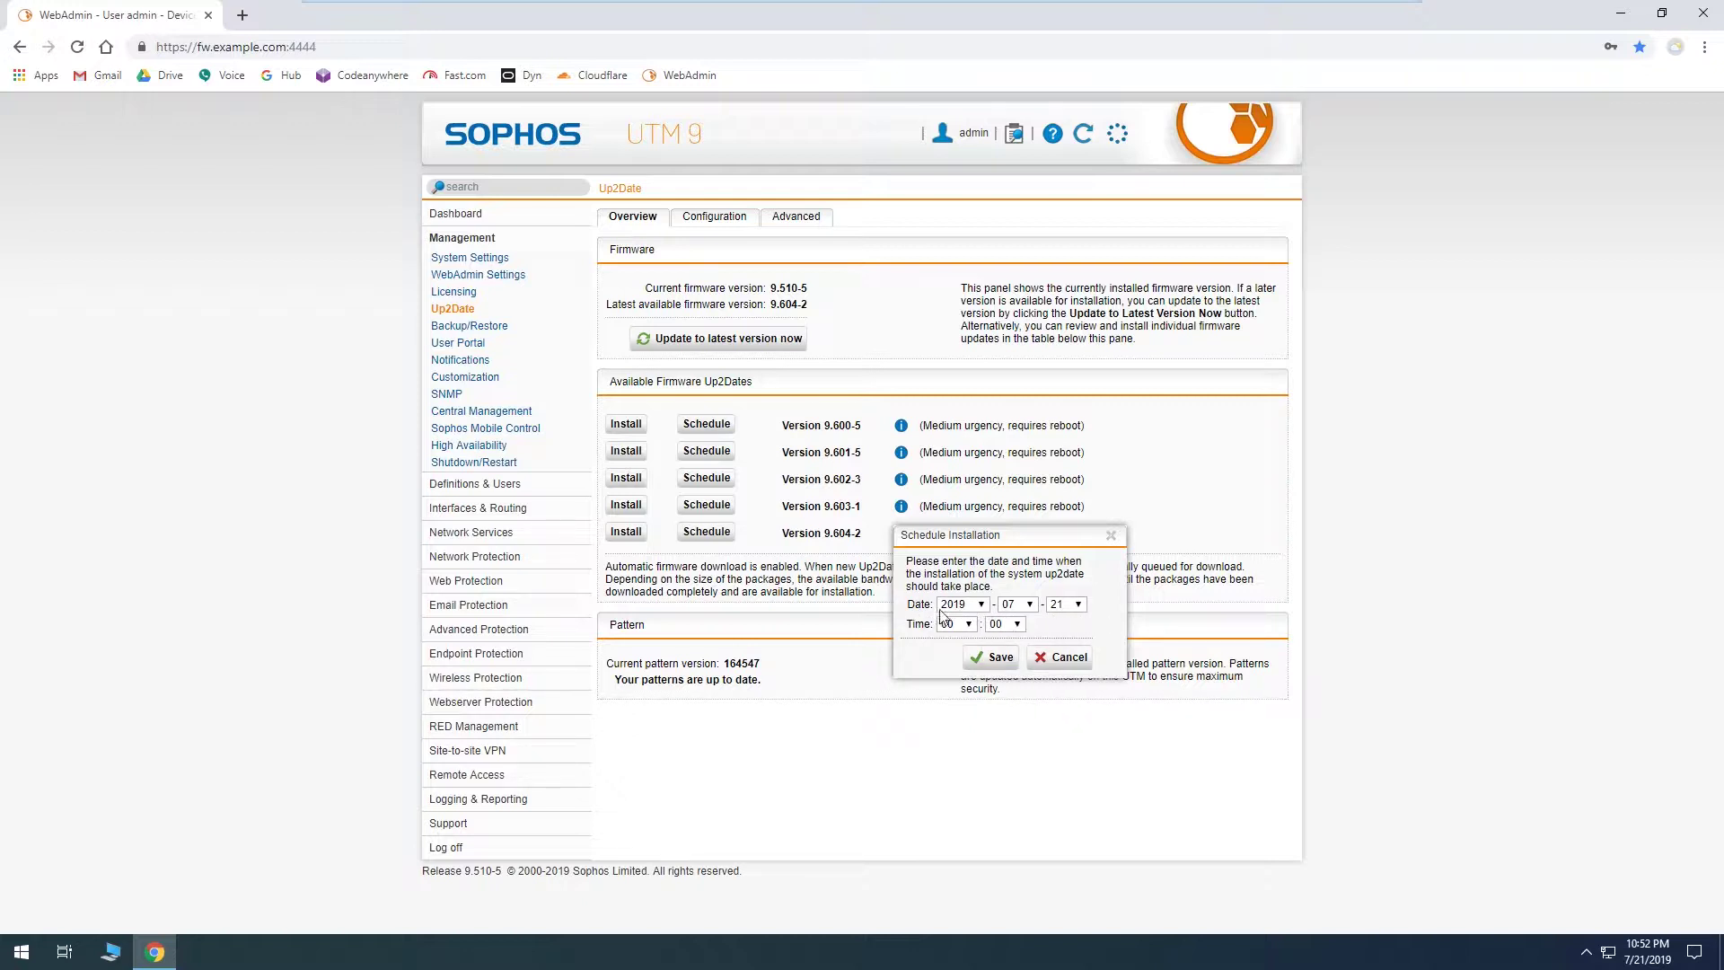
click(1069, 658)
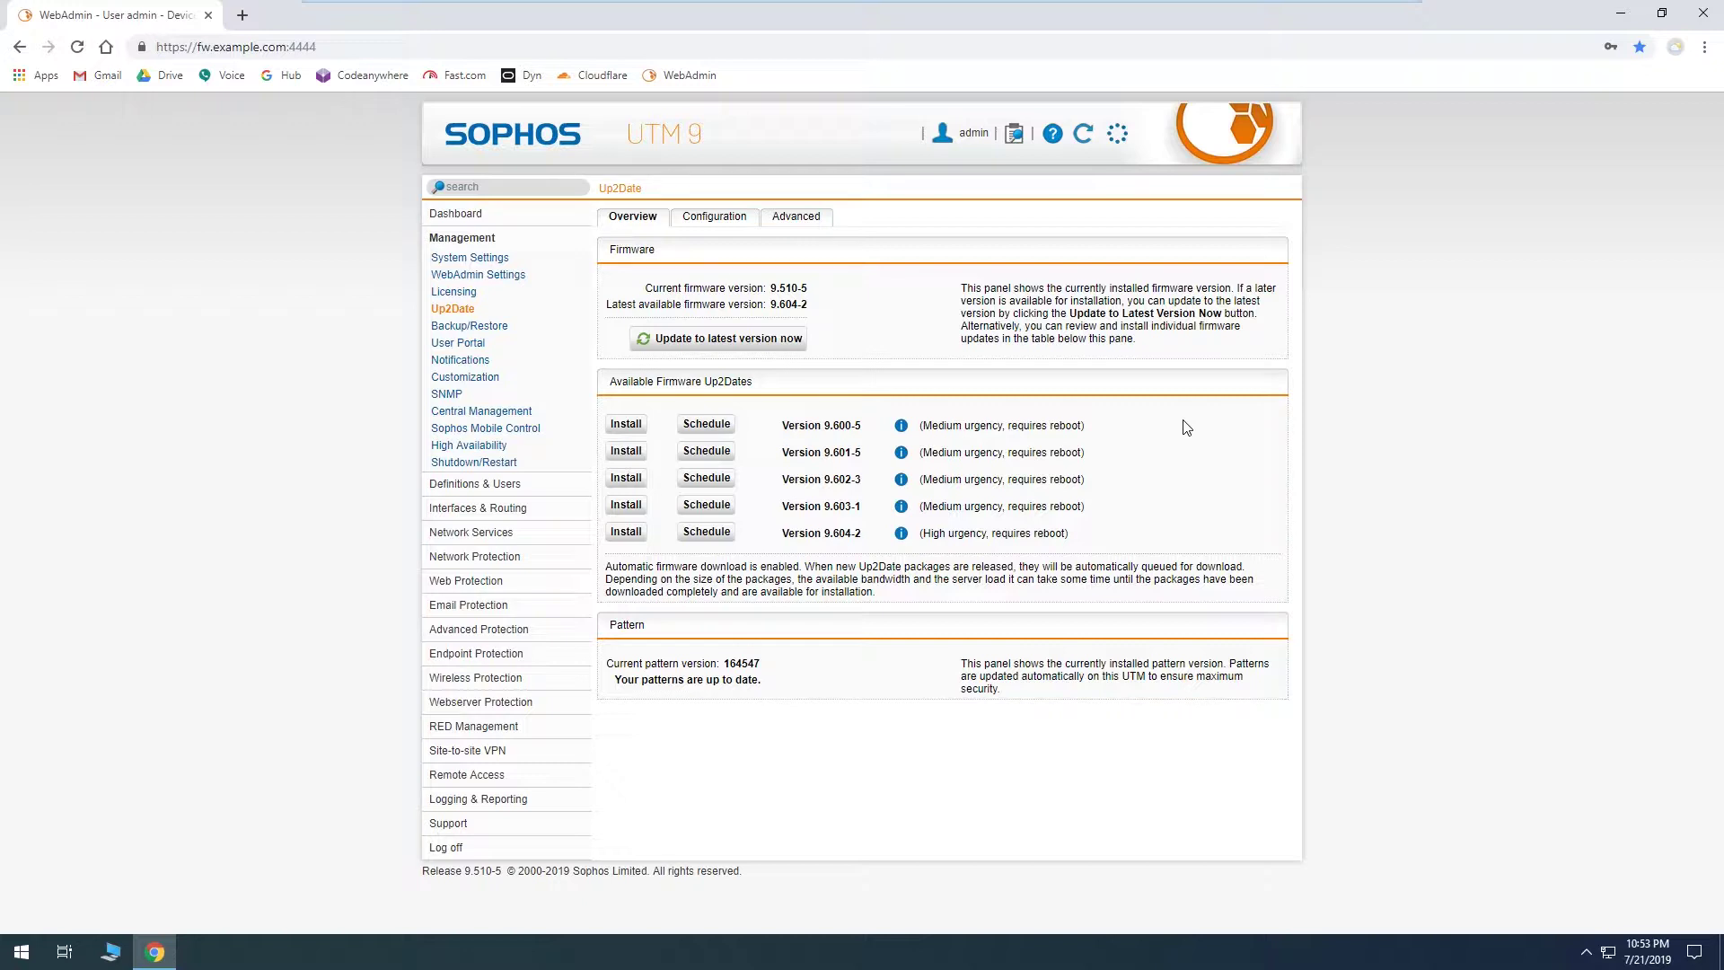
- Review the automatic backup settings under Backup/Restore, and create a configuration backup with the comment "Before update"
click(481, 331)
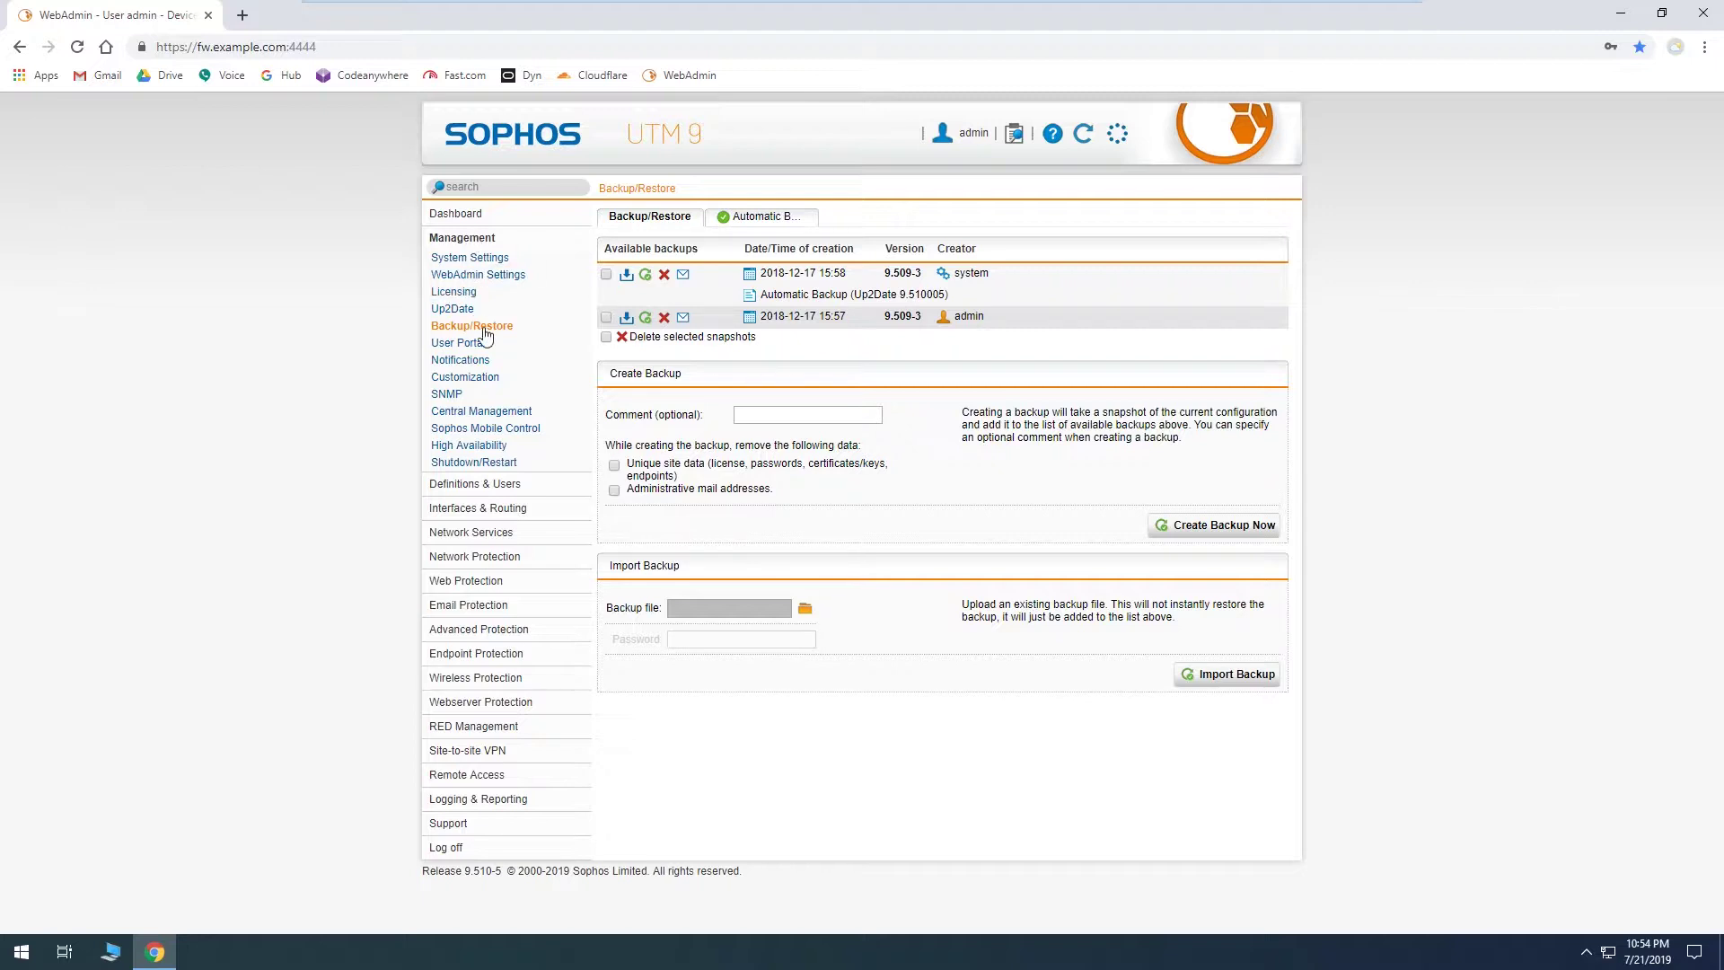
click(768, 218)
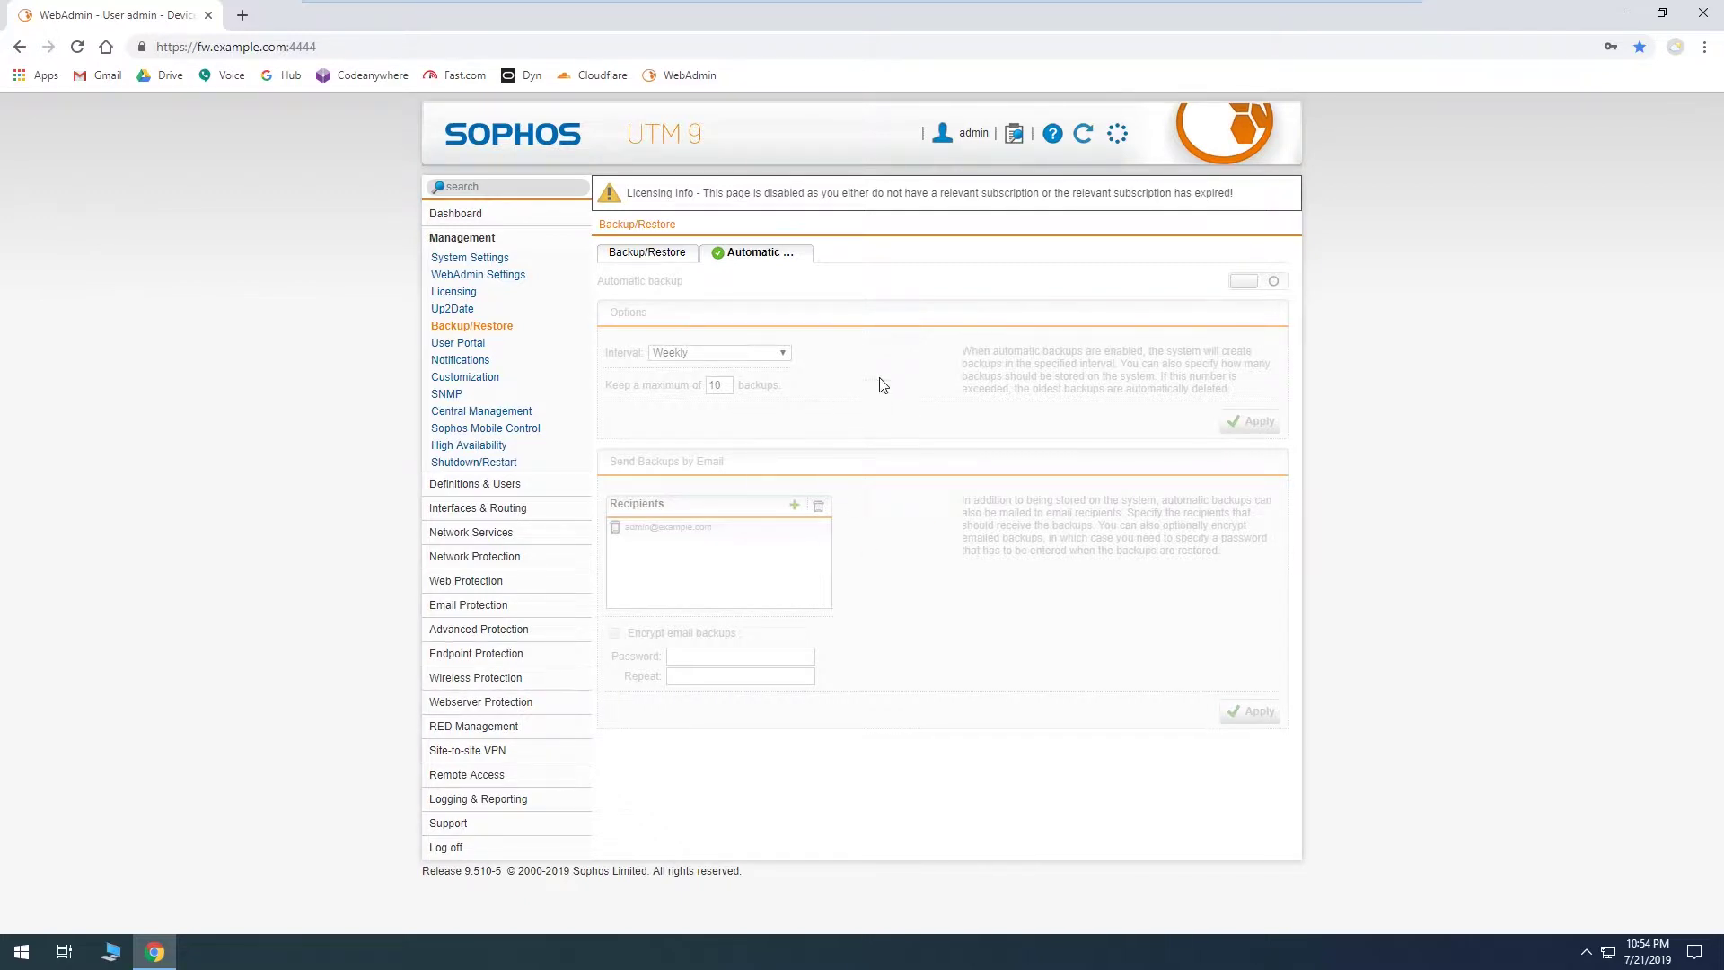
click(649, 253)
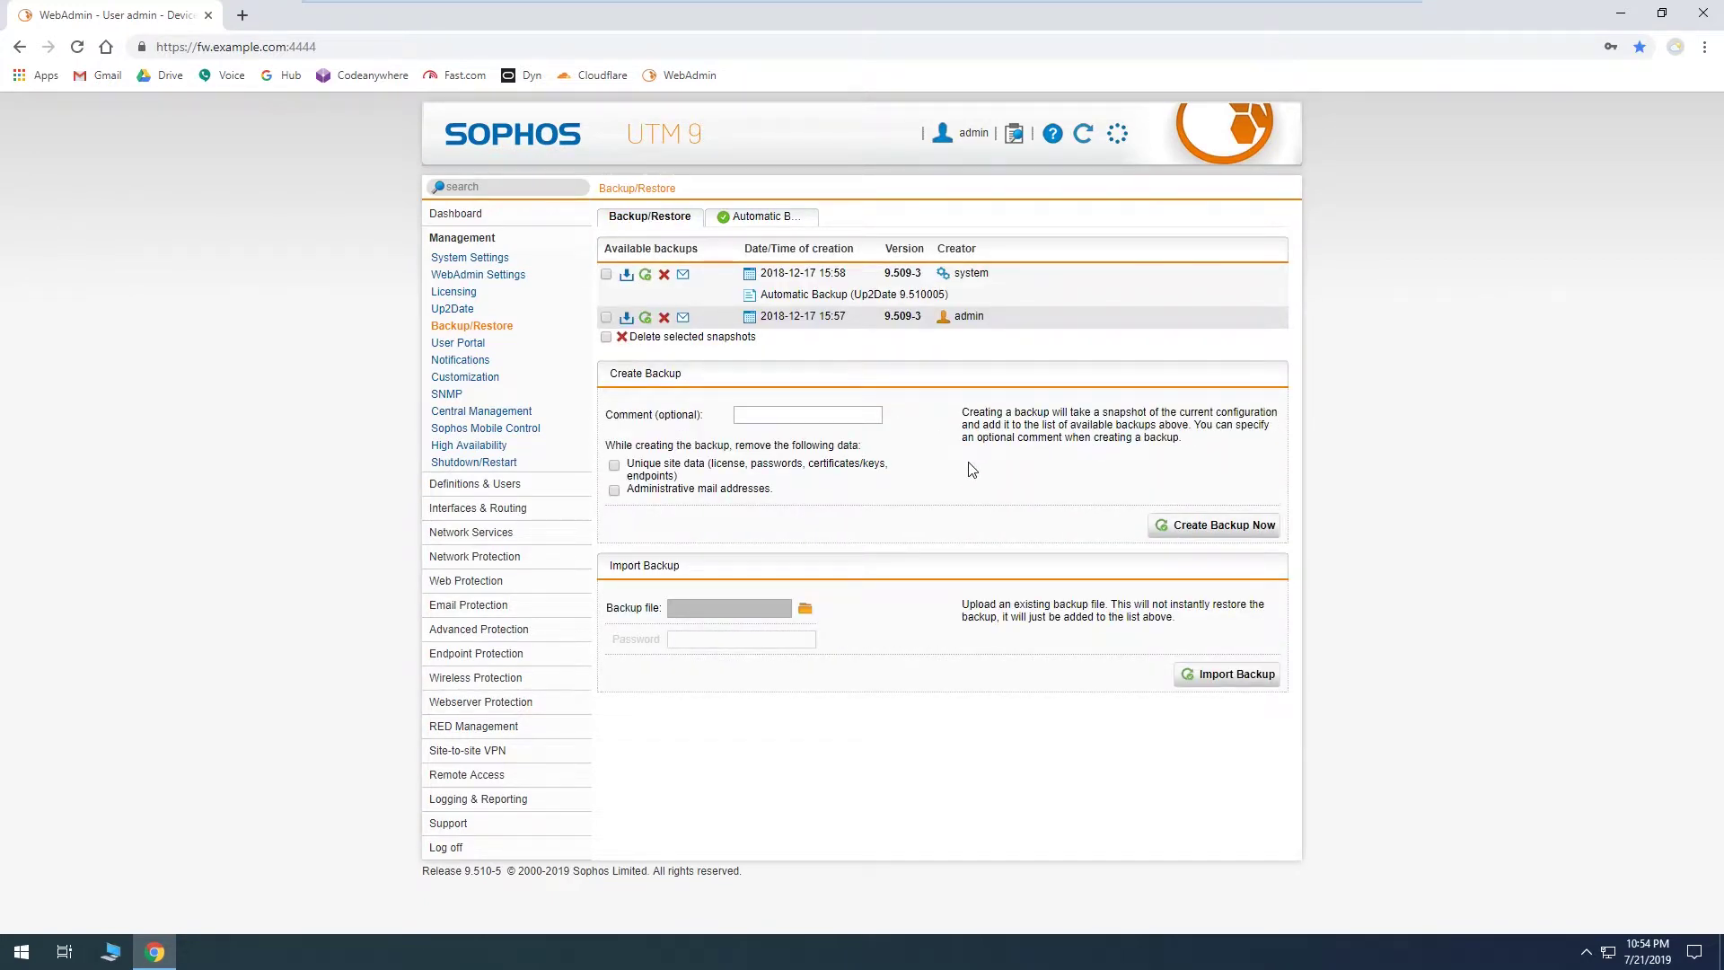
click(845, 419)
text(Before update)
click(1262, 521)
click(1210, 532)
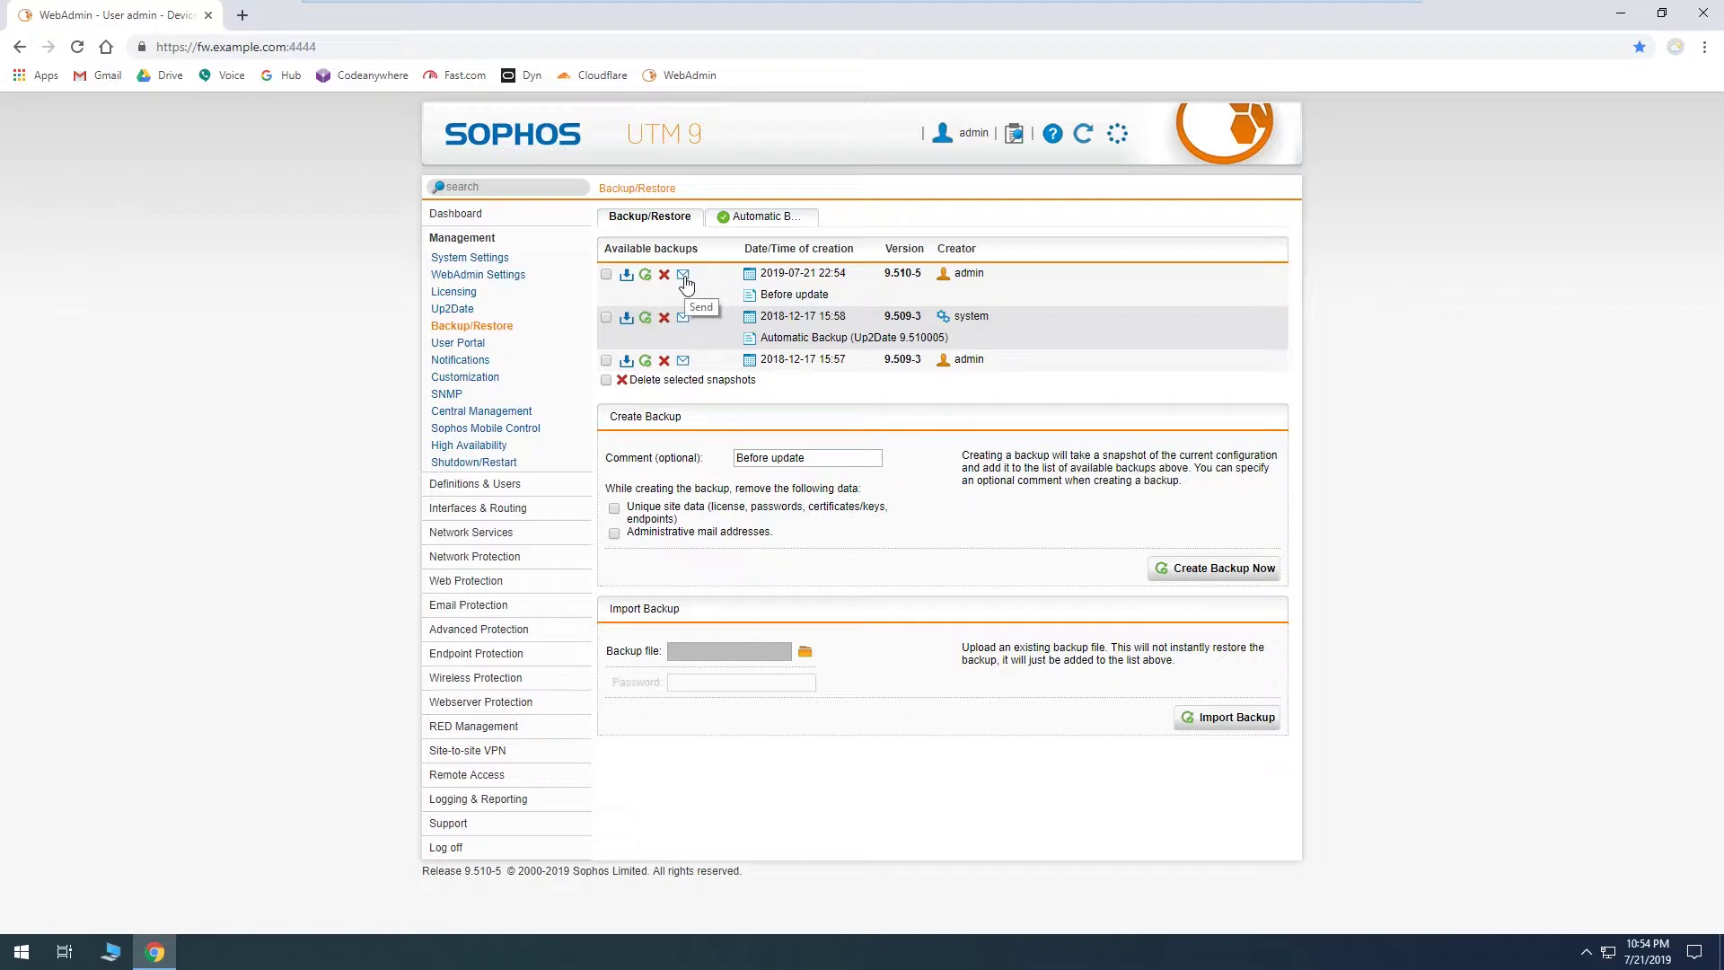
- Download the "Before update" backup encrypted with a password, and save it as fw.example.com_9.510005_2019-07-21_22-54.ebf in Downloads
click(626, 276)
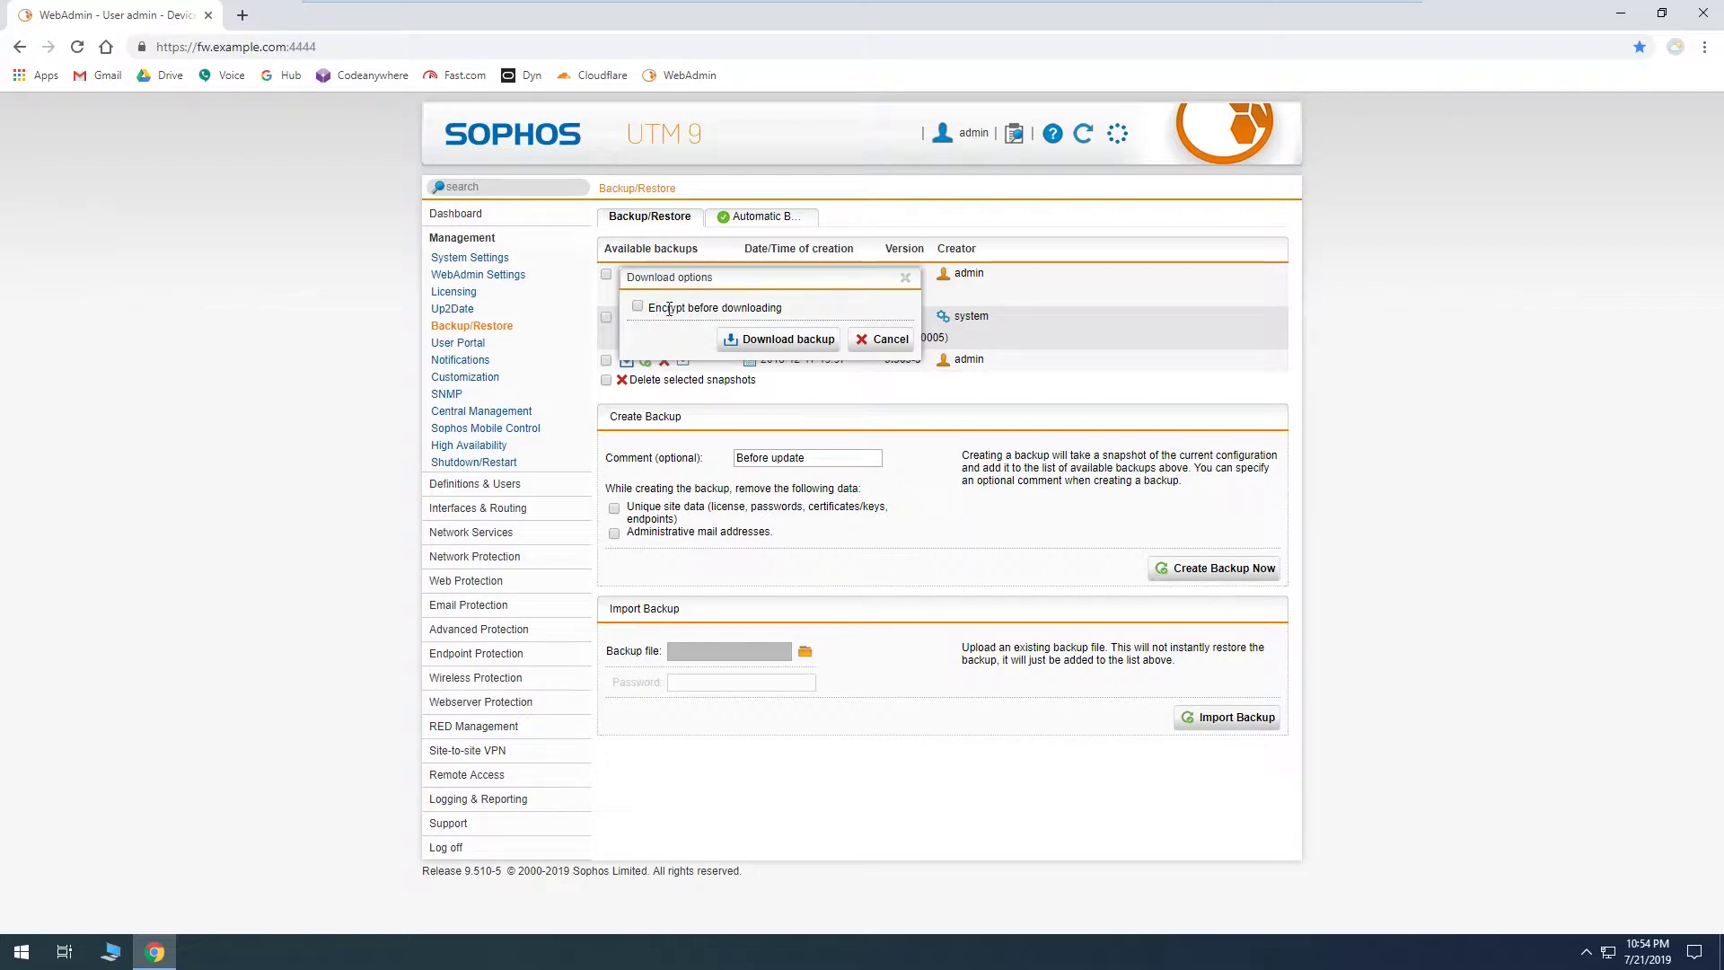
click(639, 308)
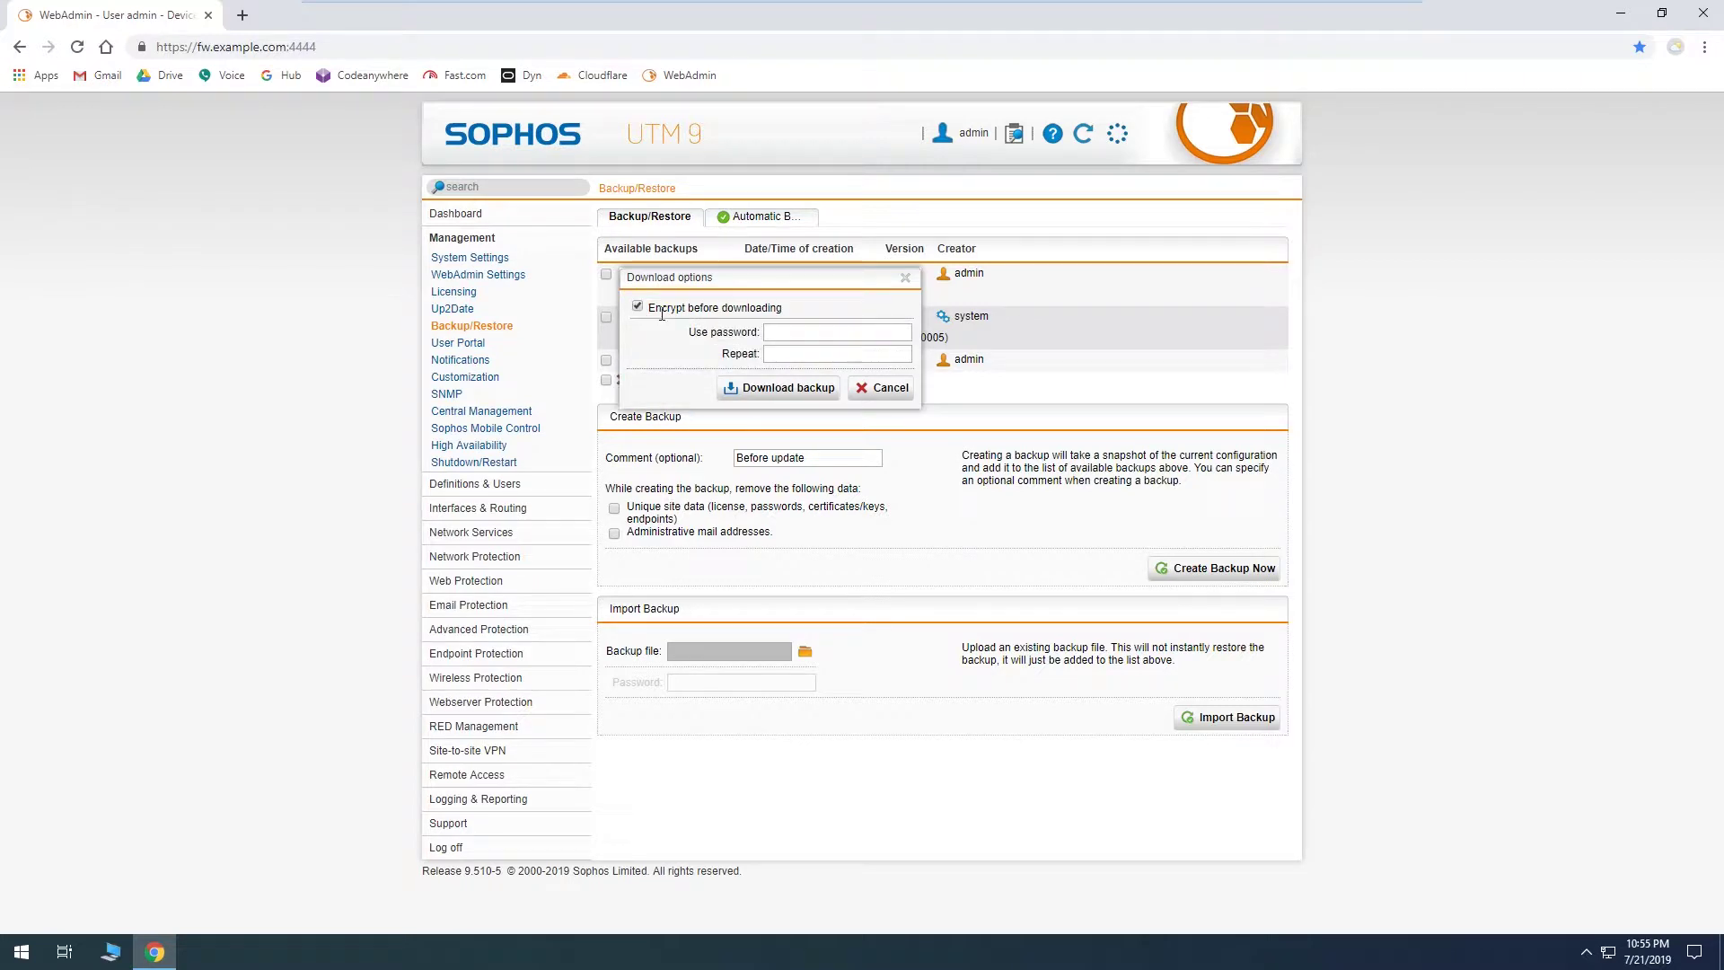
click(787, 332)
text(*******)
key(Tab)
text(*)
click(765, 395)
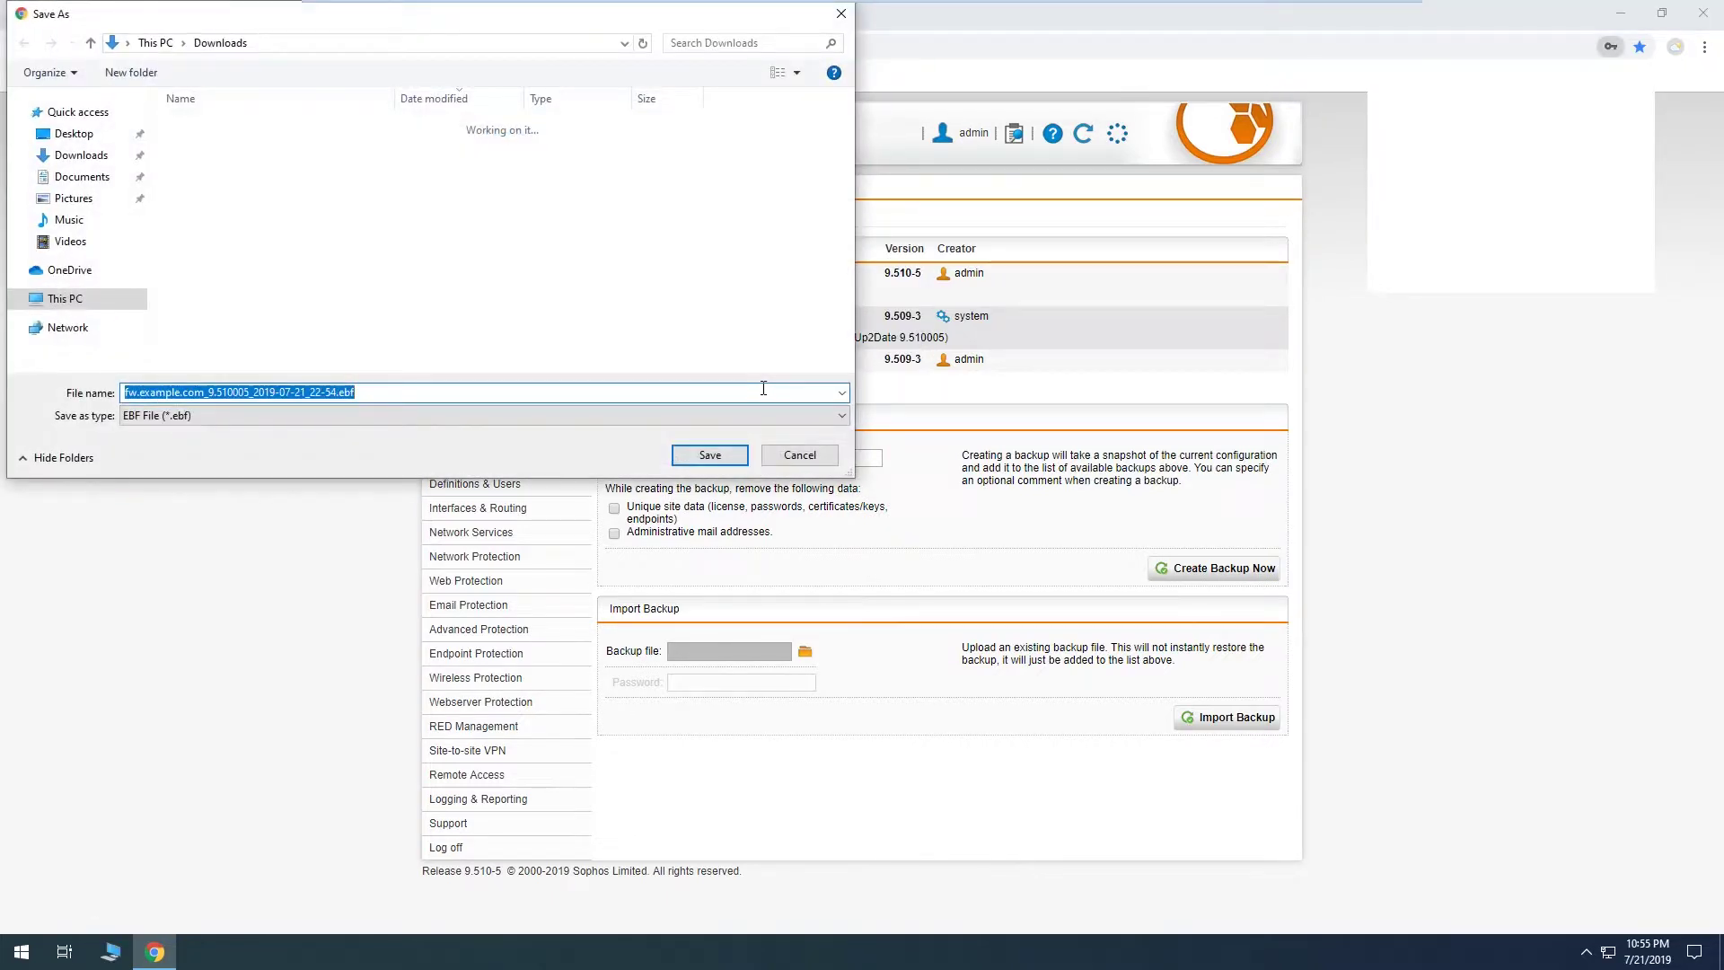
click(707, 458)
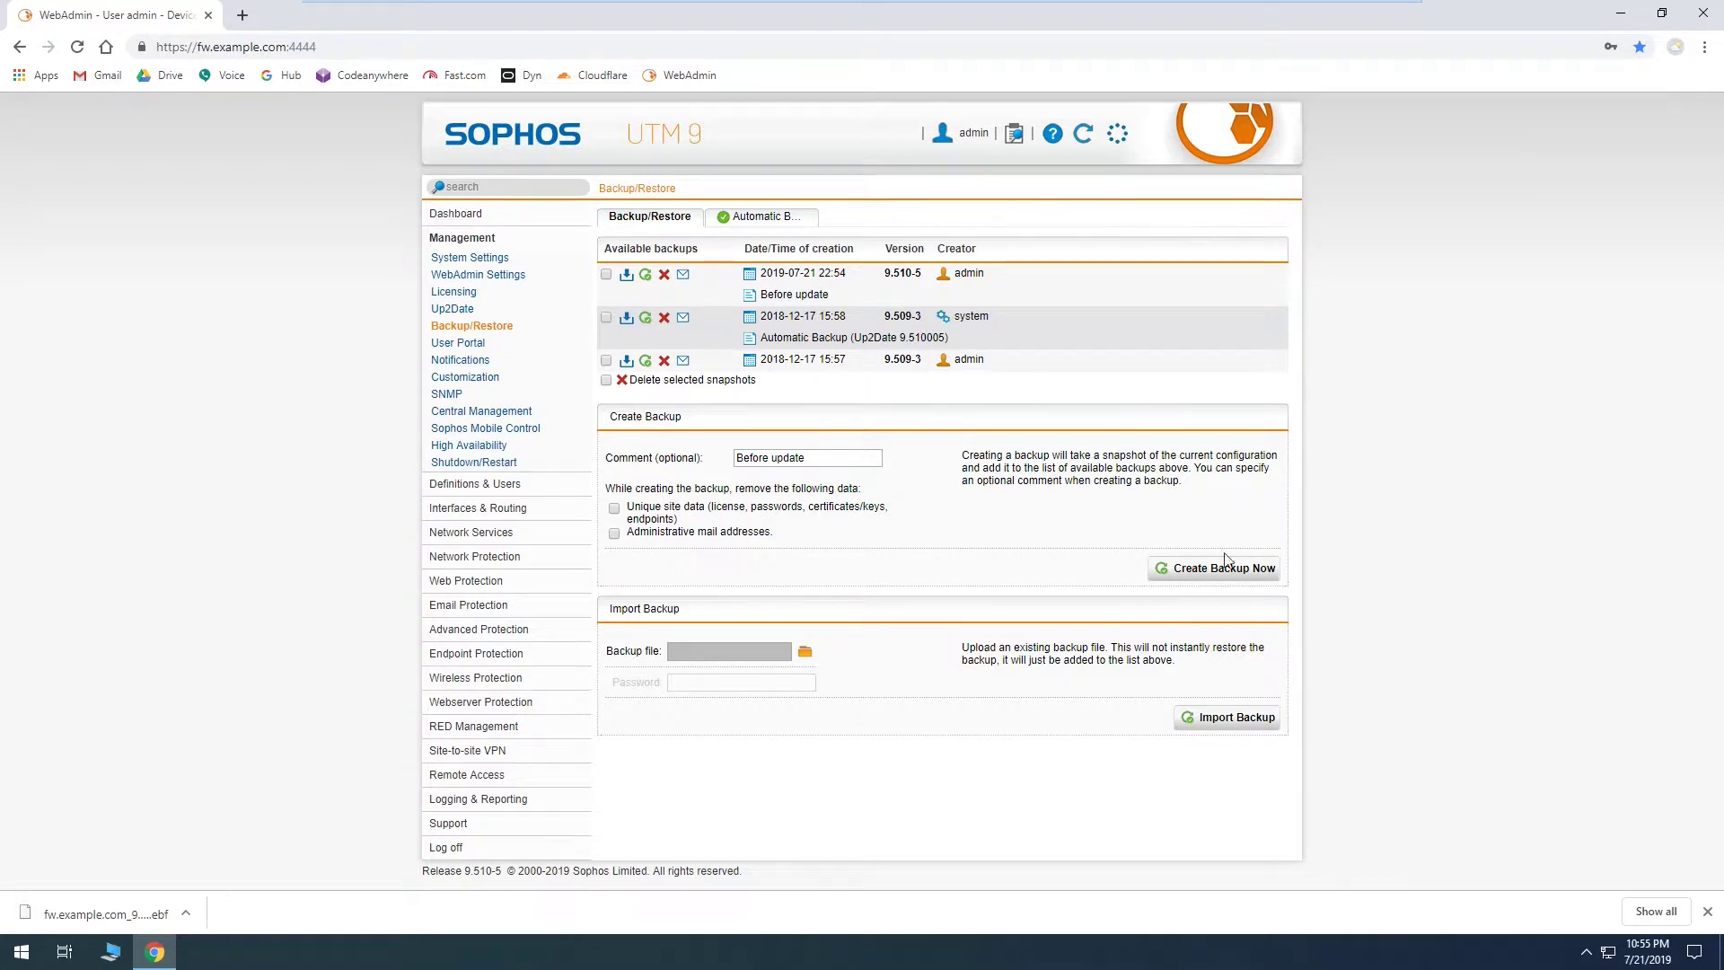
click(1707, 911)
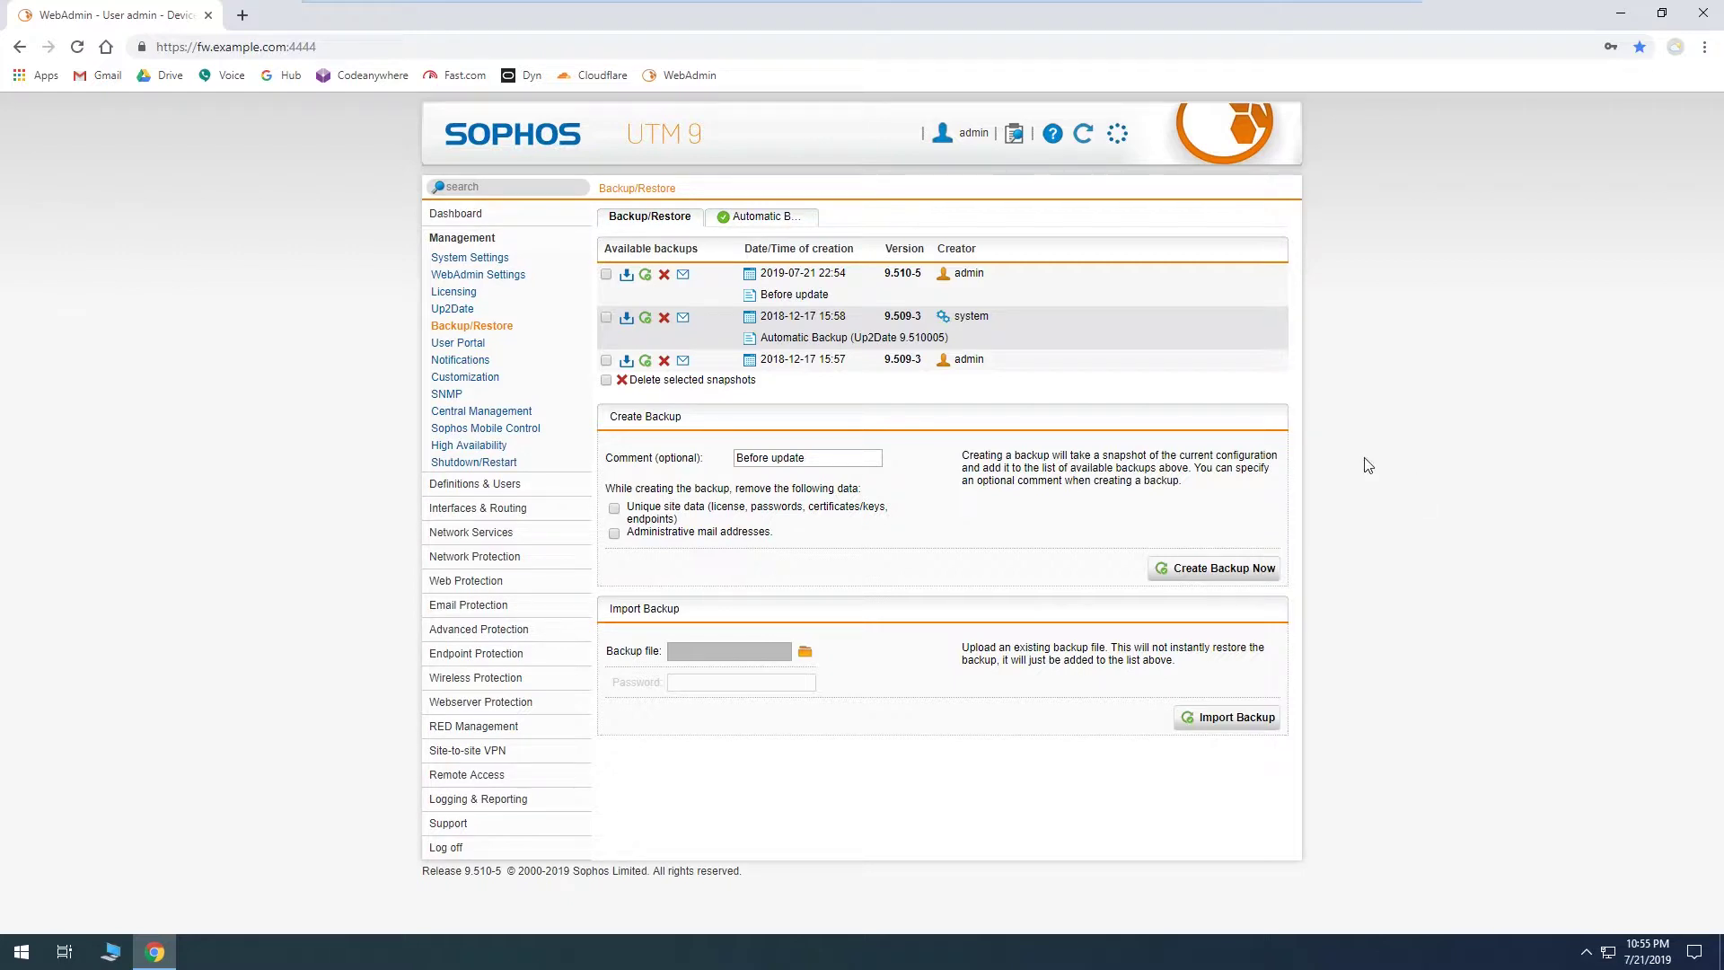
- Start the Up2Date firmware update to the latest version 9.604-2 and dismiss the information message
click(452, 308)
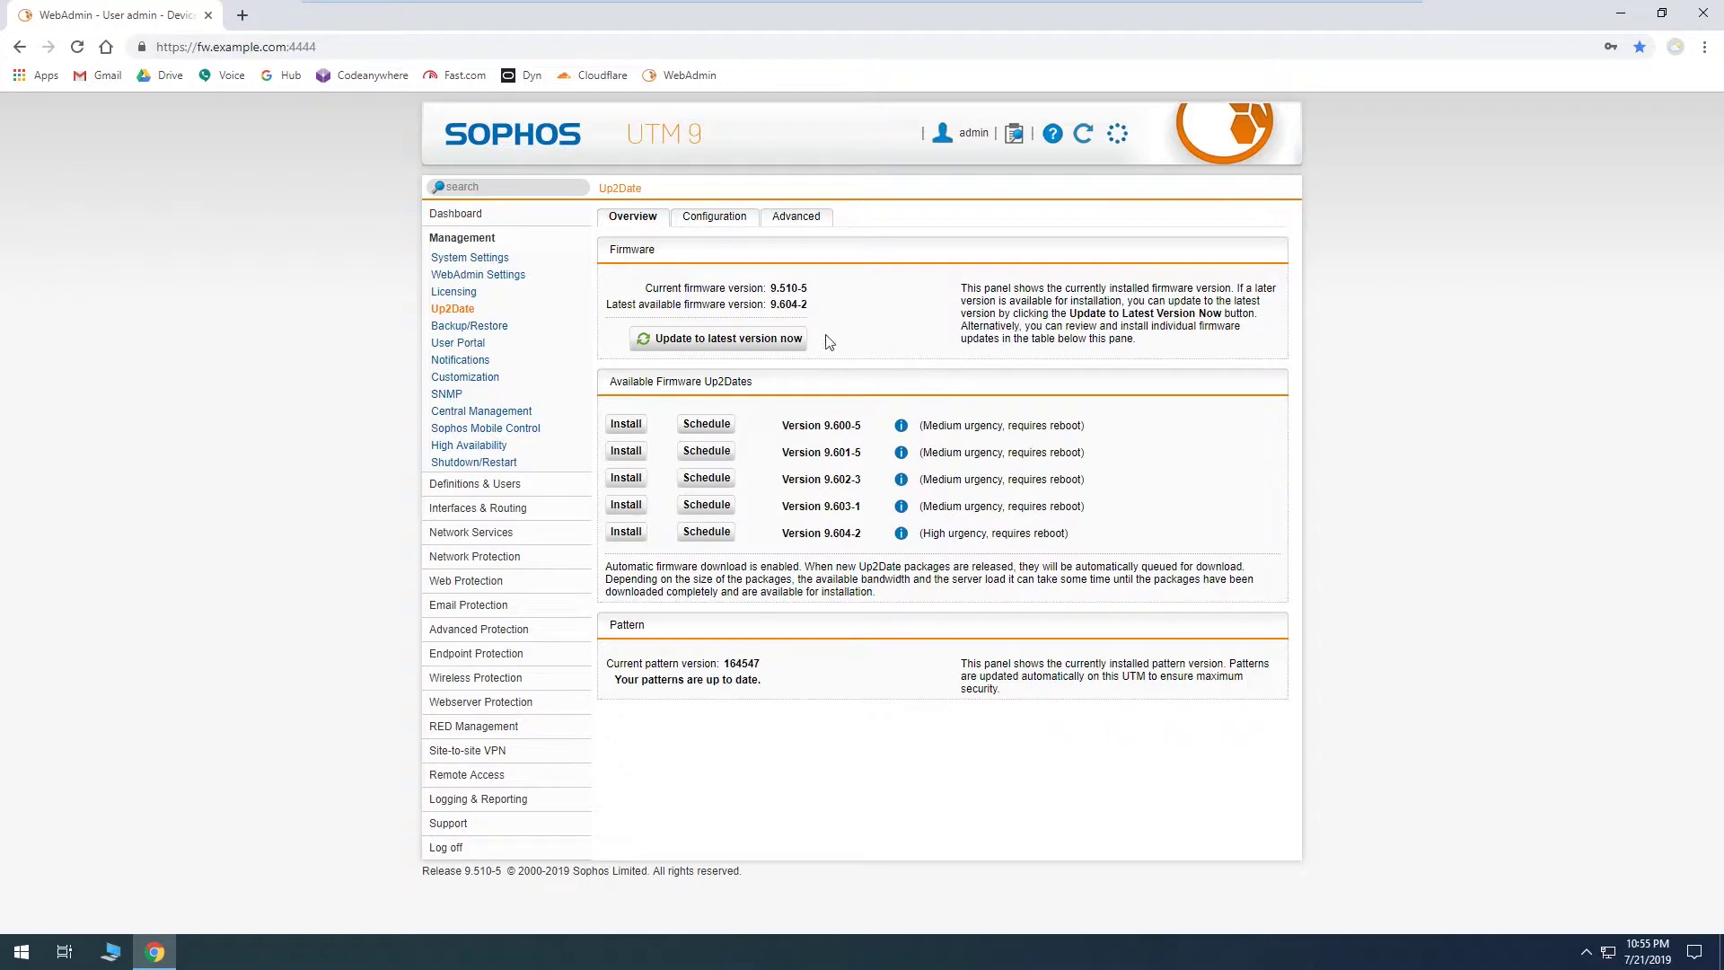
click(757, 342)
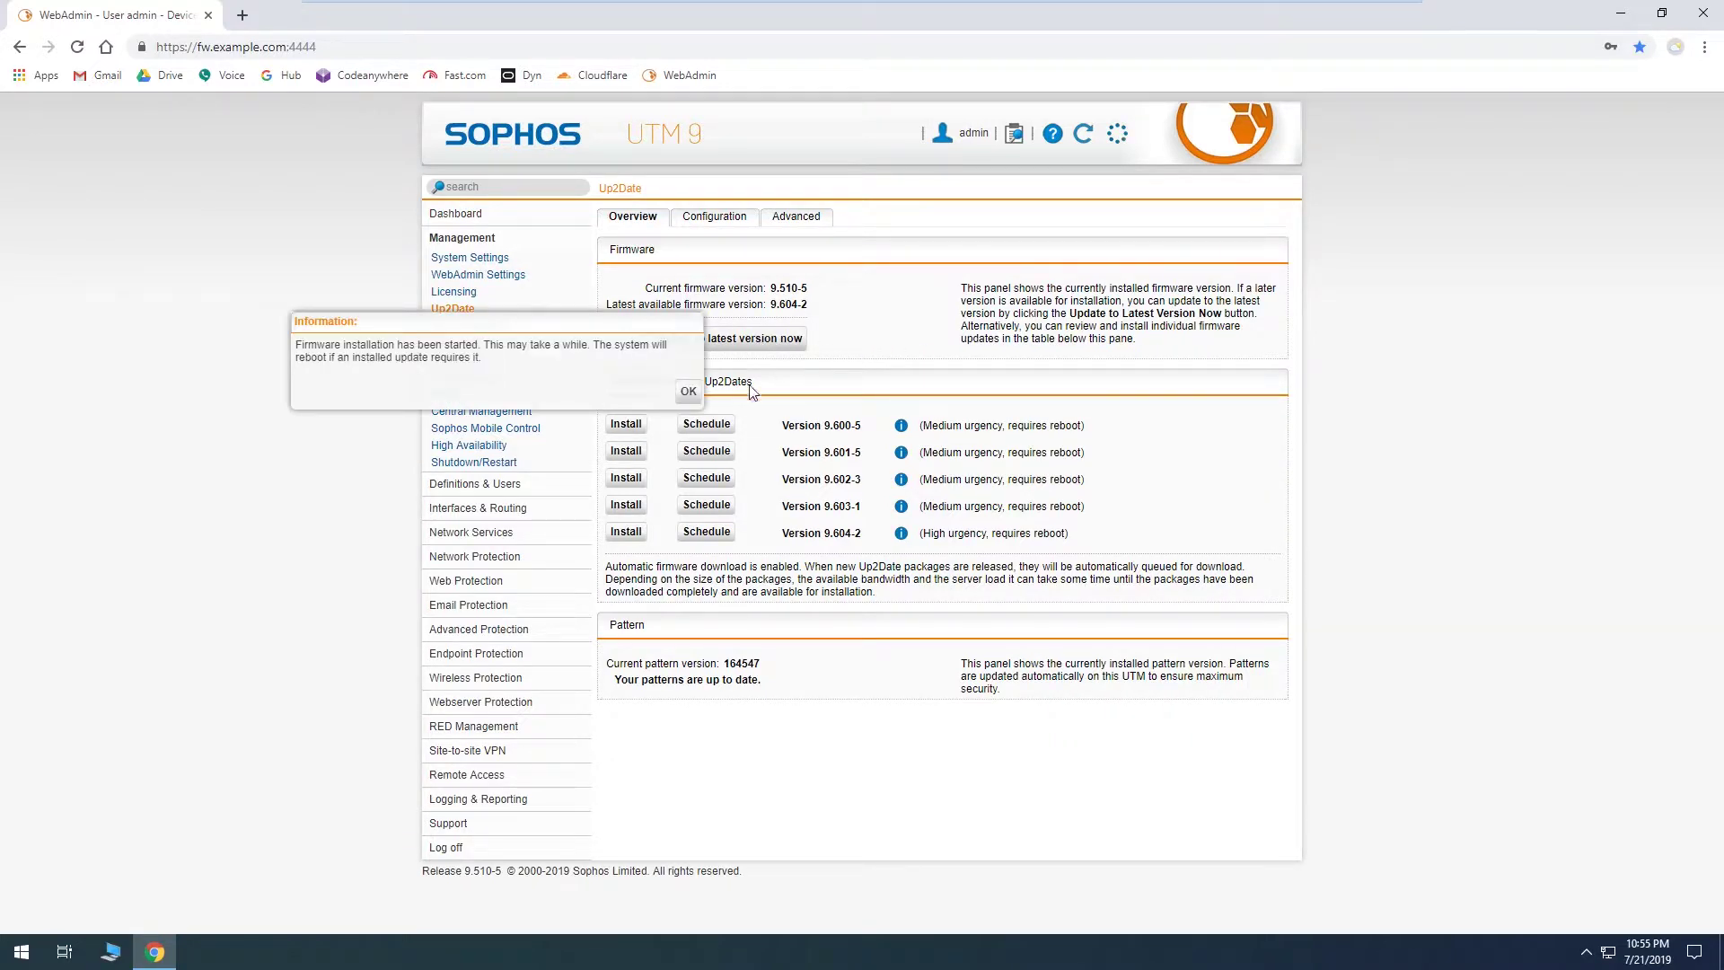
click(689, 392)
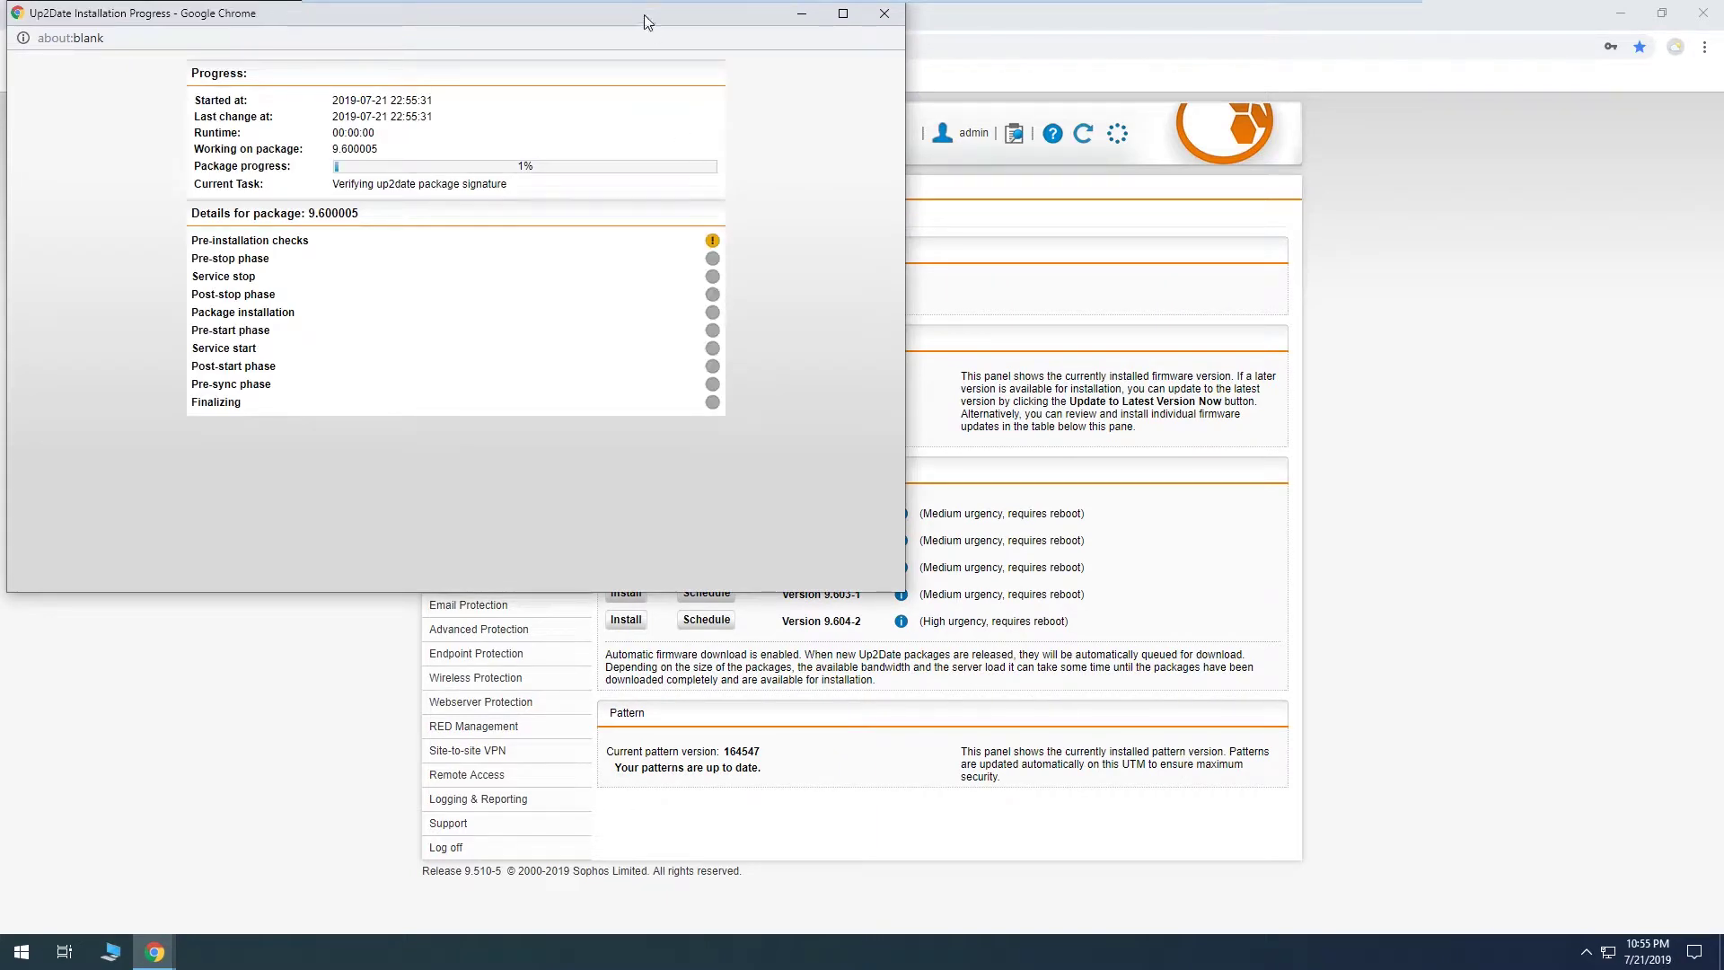
drag(643, 14, 1070, 131)
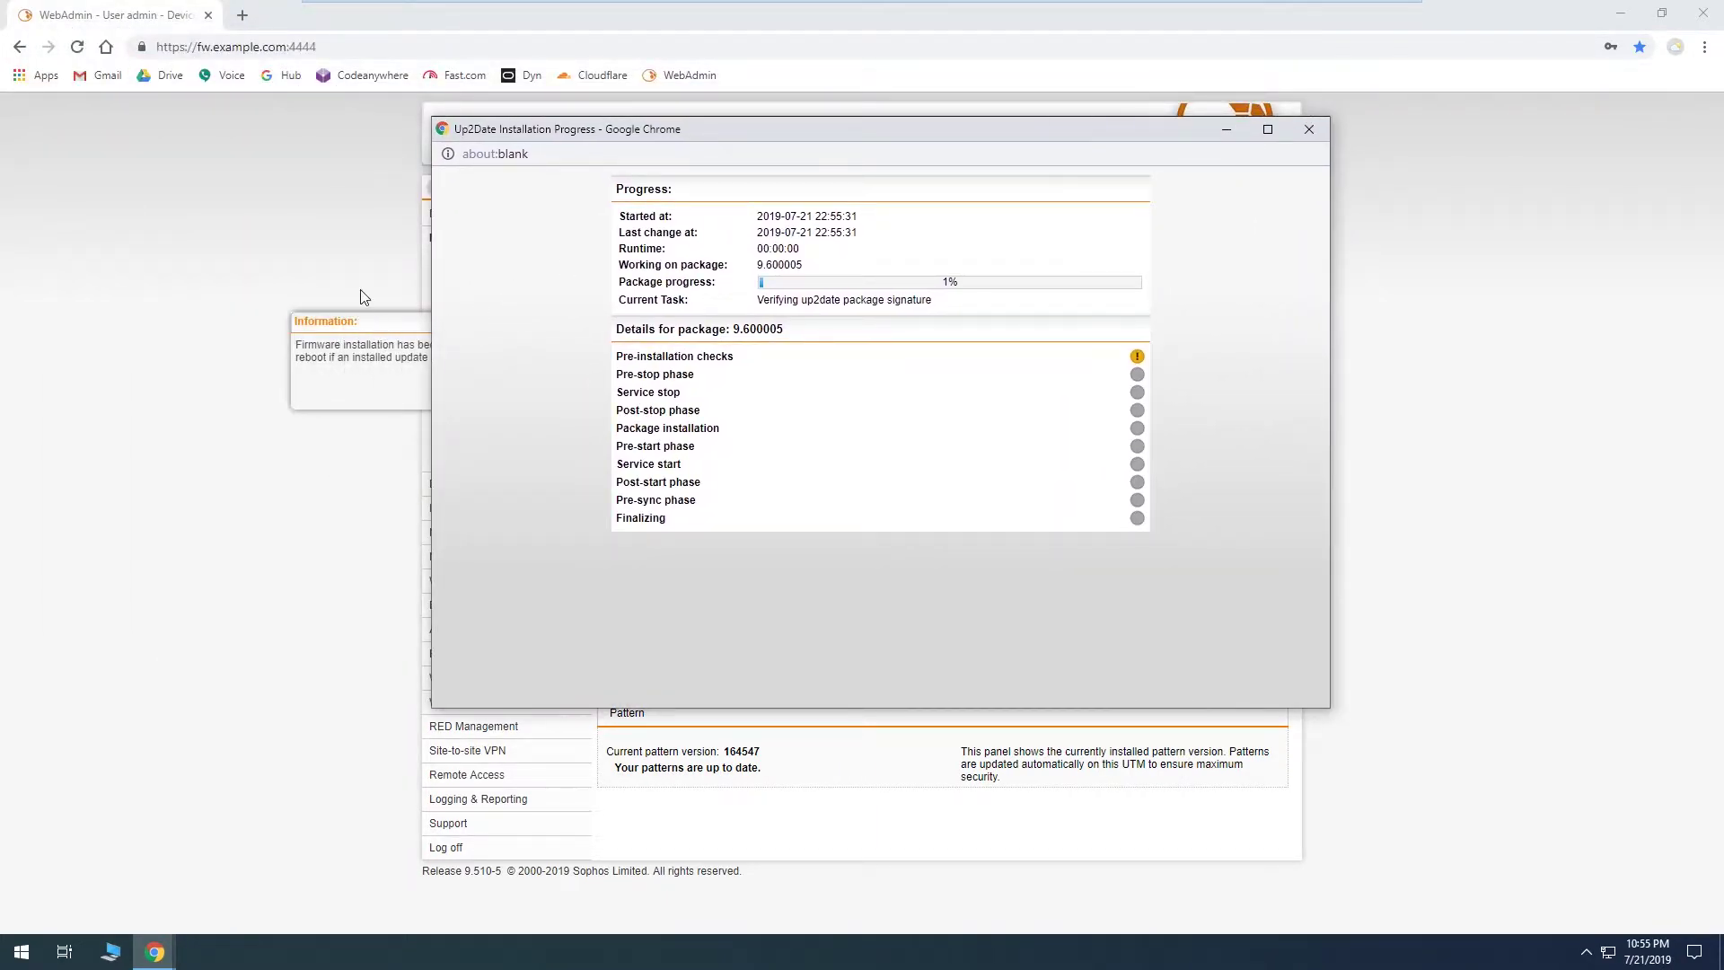
click(362, 314)
click(681, 395)
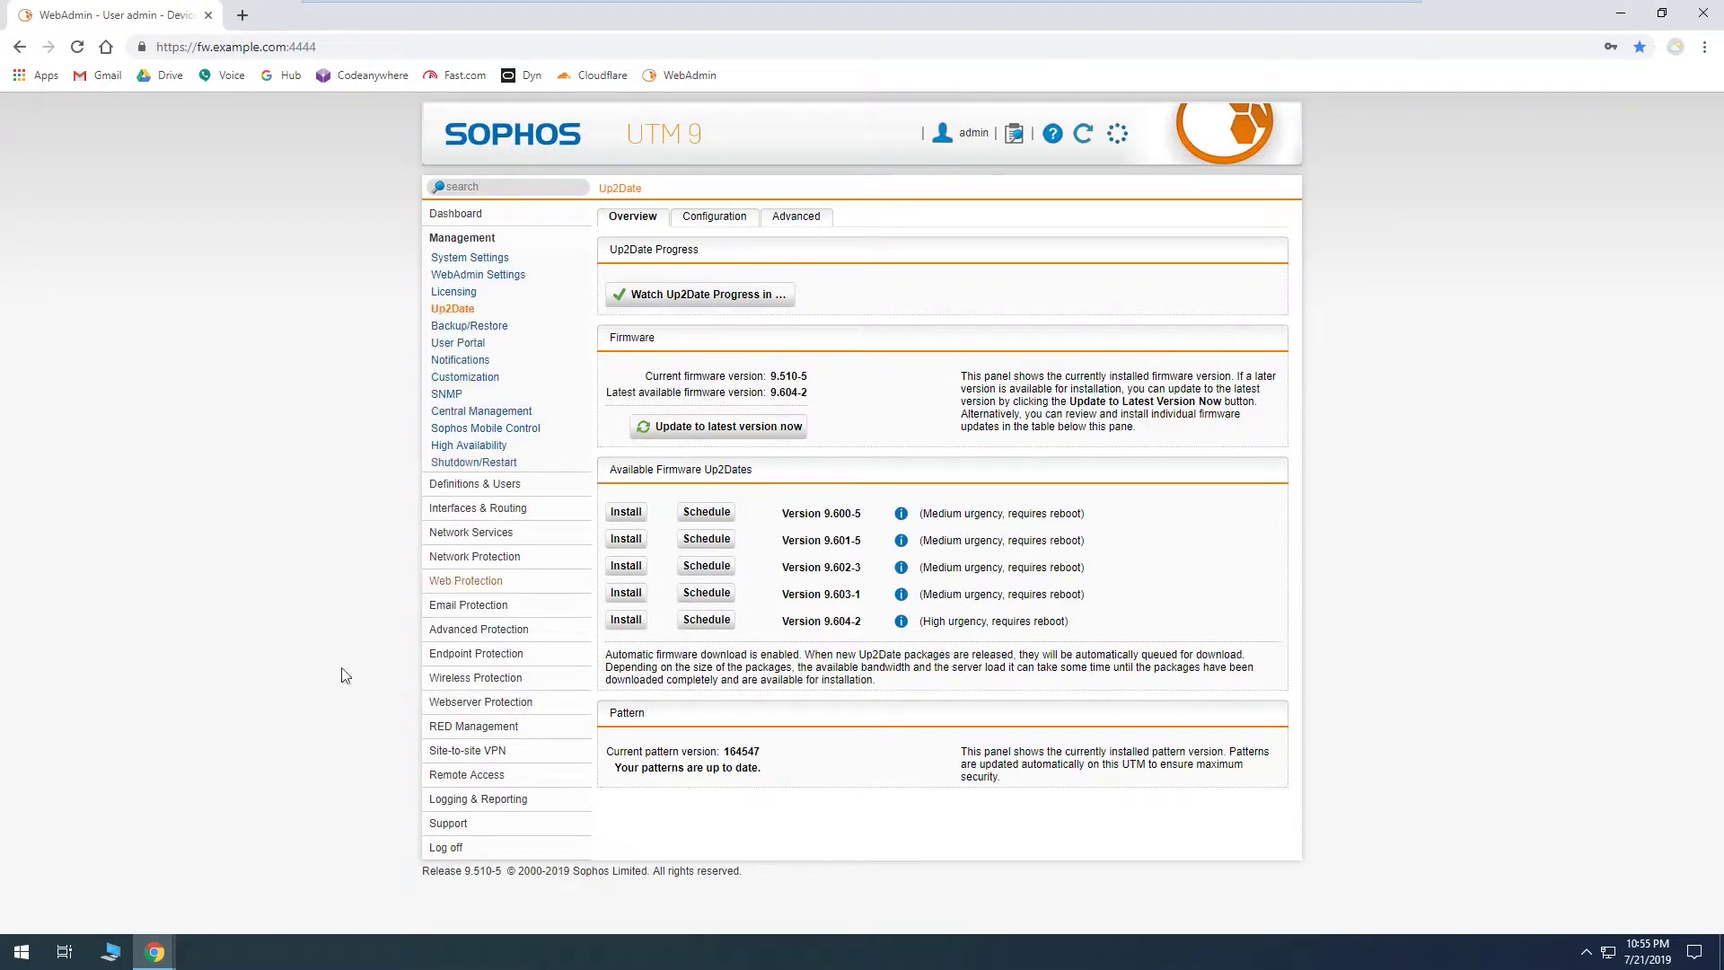
- Monitor the Up2Date installation progress until all packages are processed, and close the progress window
mouse_move(168, 954)
click(284, 866)
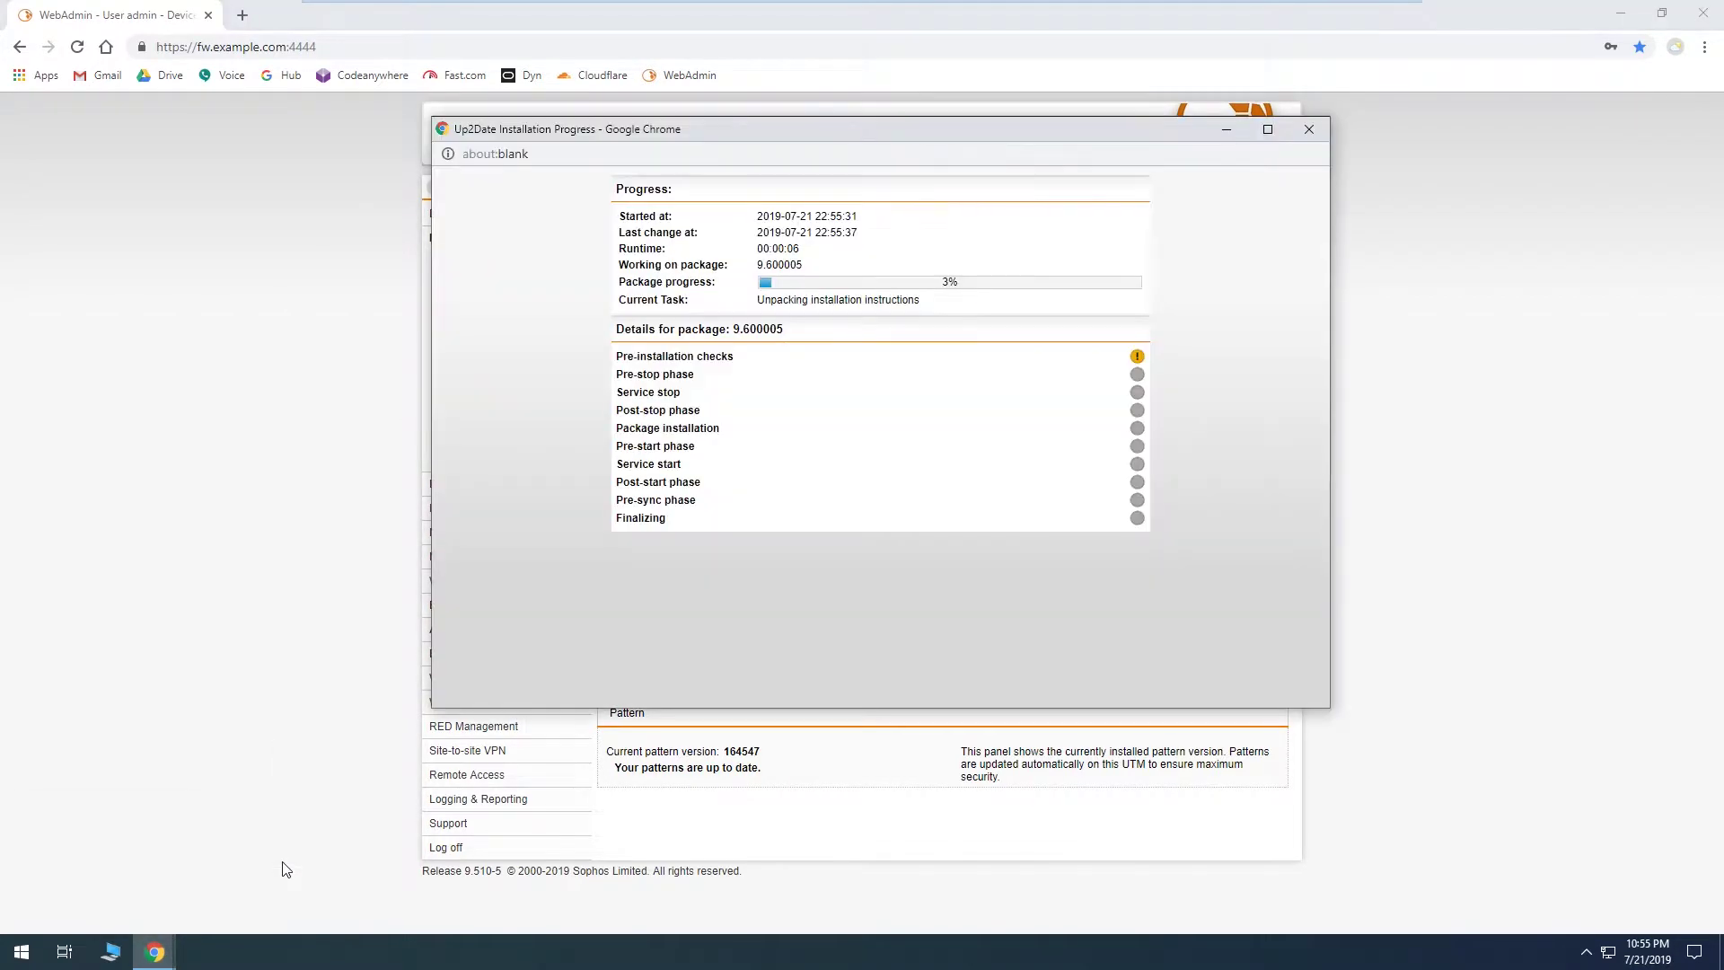
drag(918, 131, 992, 135)
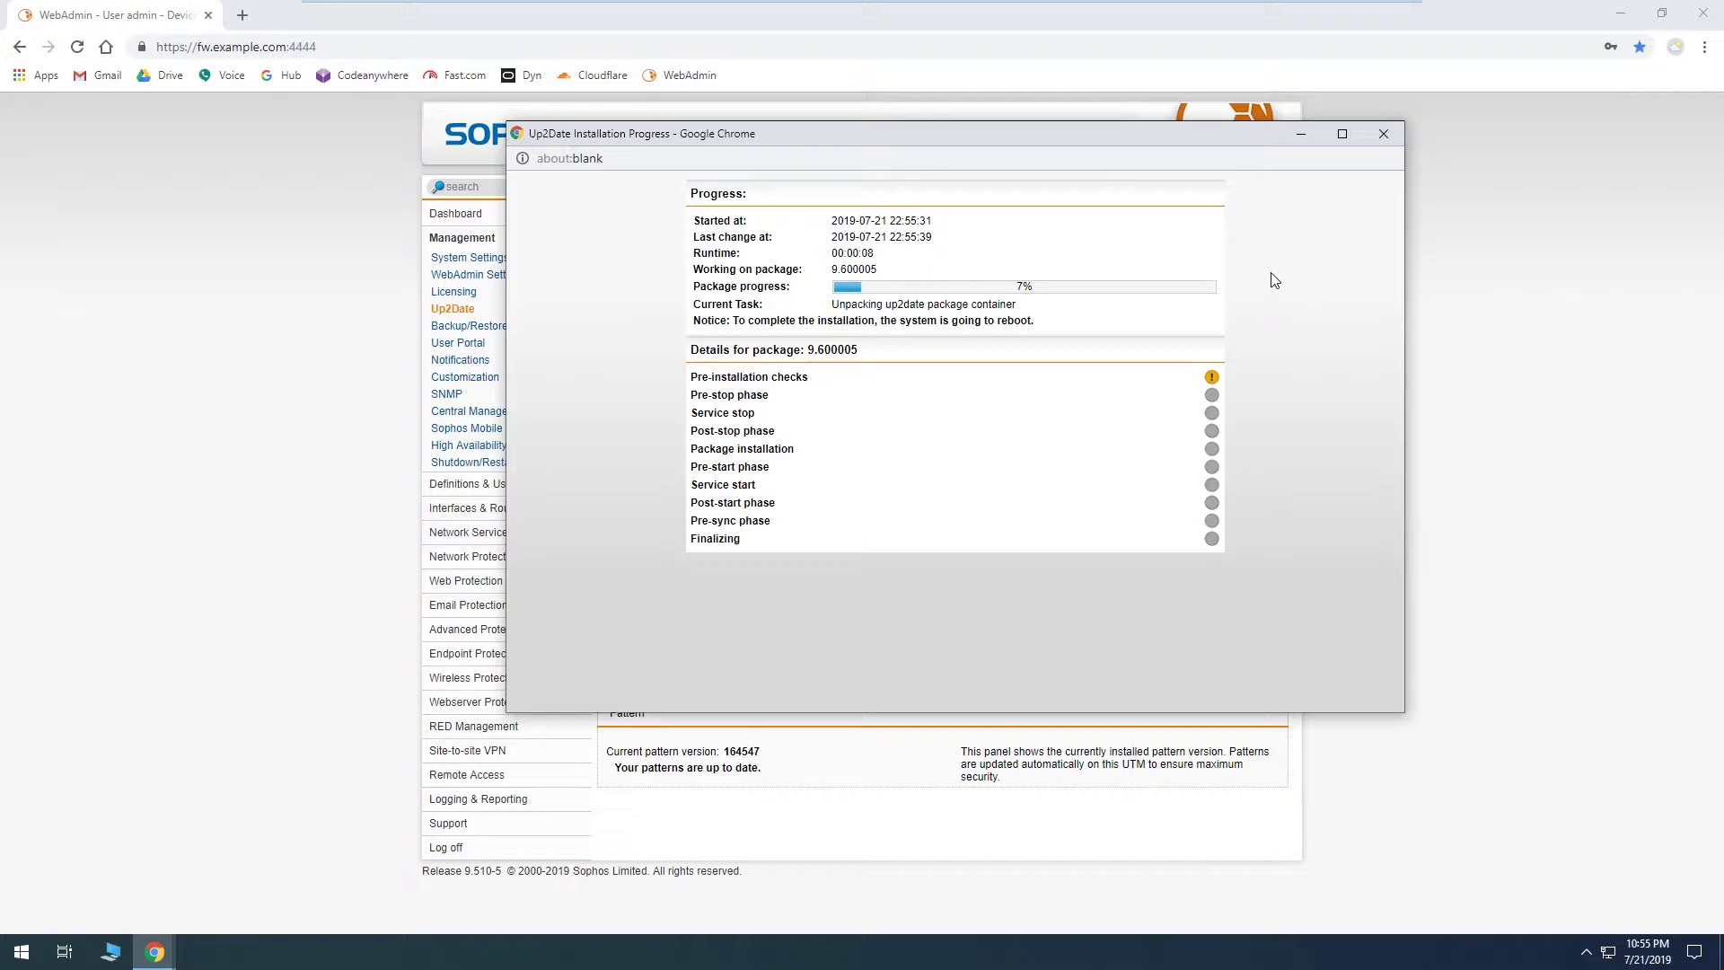
drag(1229, 136, 1170, 670)
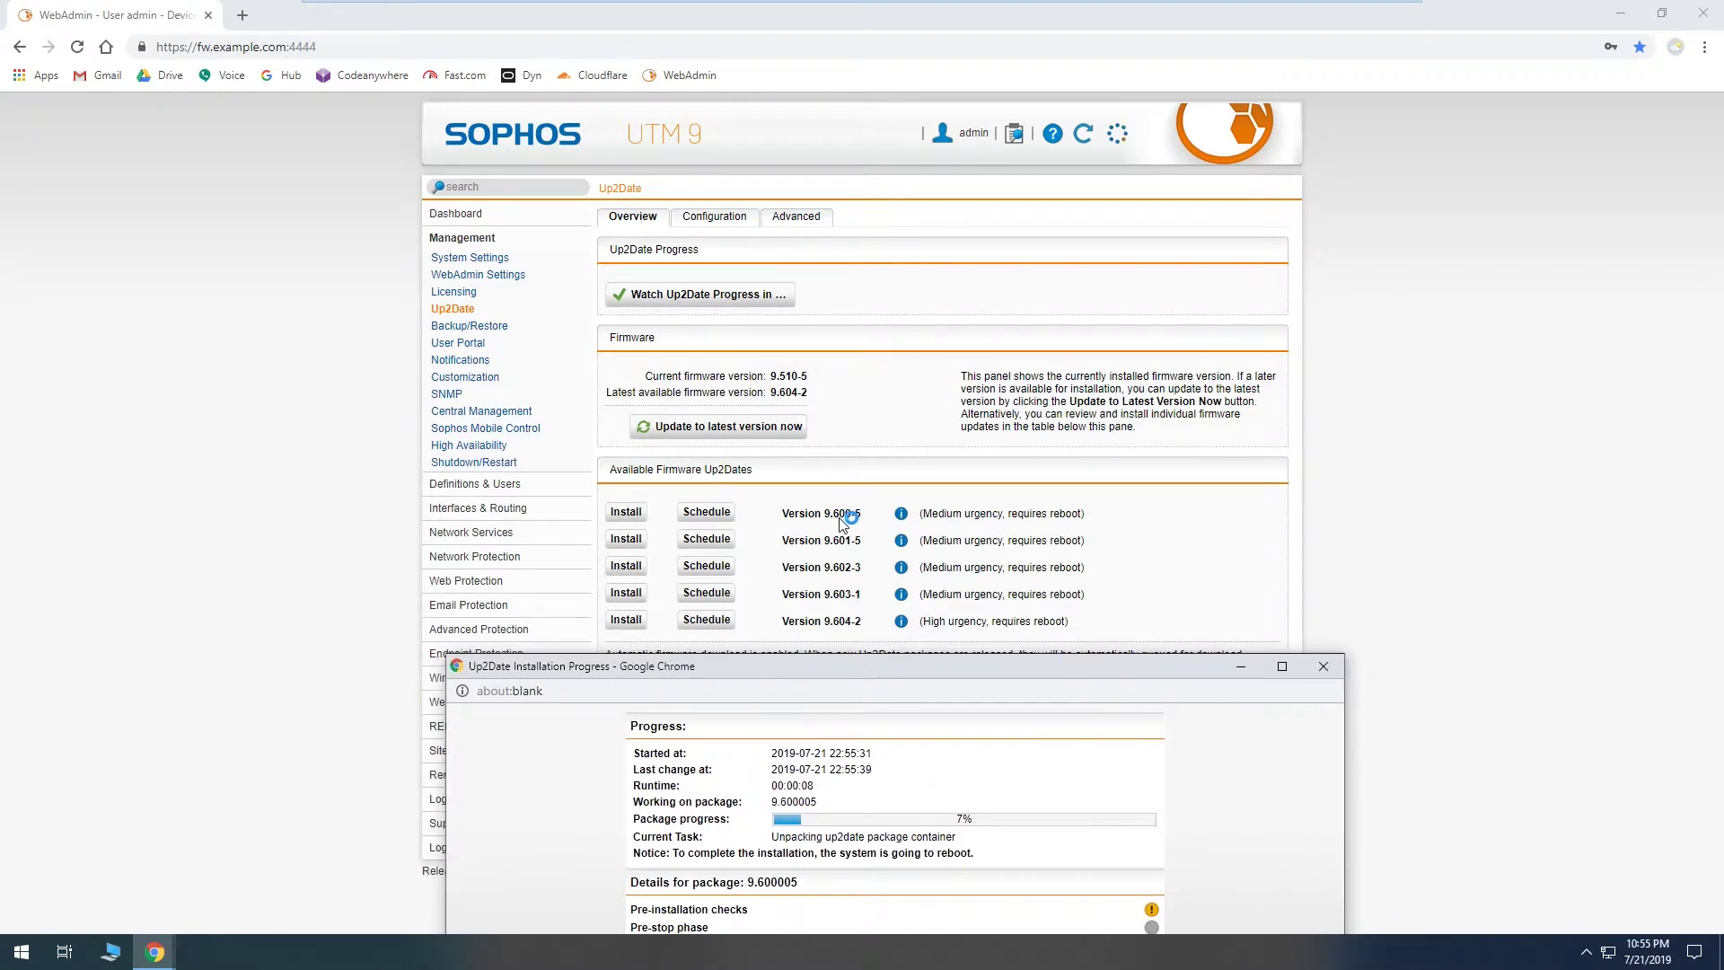
drag(939, 666, 1083, 173)
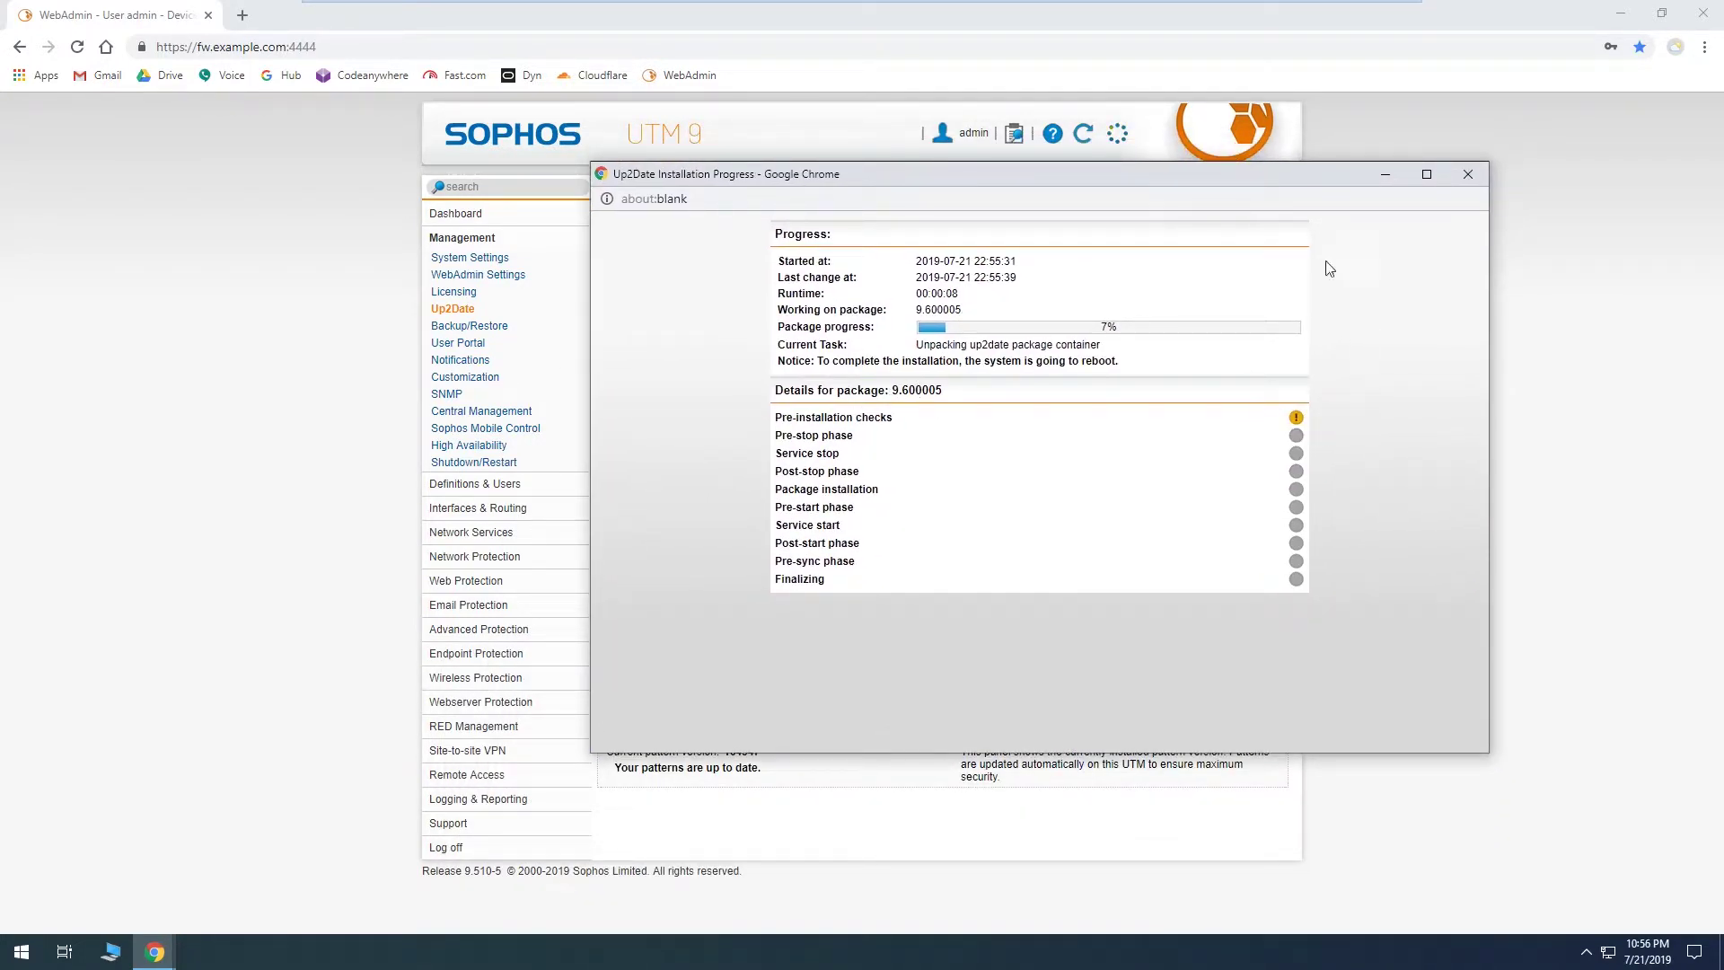
drag(1252, 179, 1208, 264)
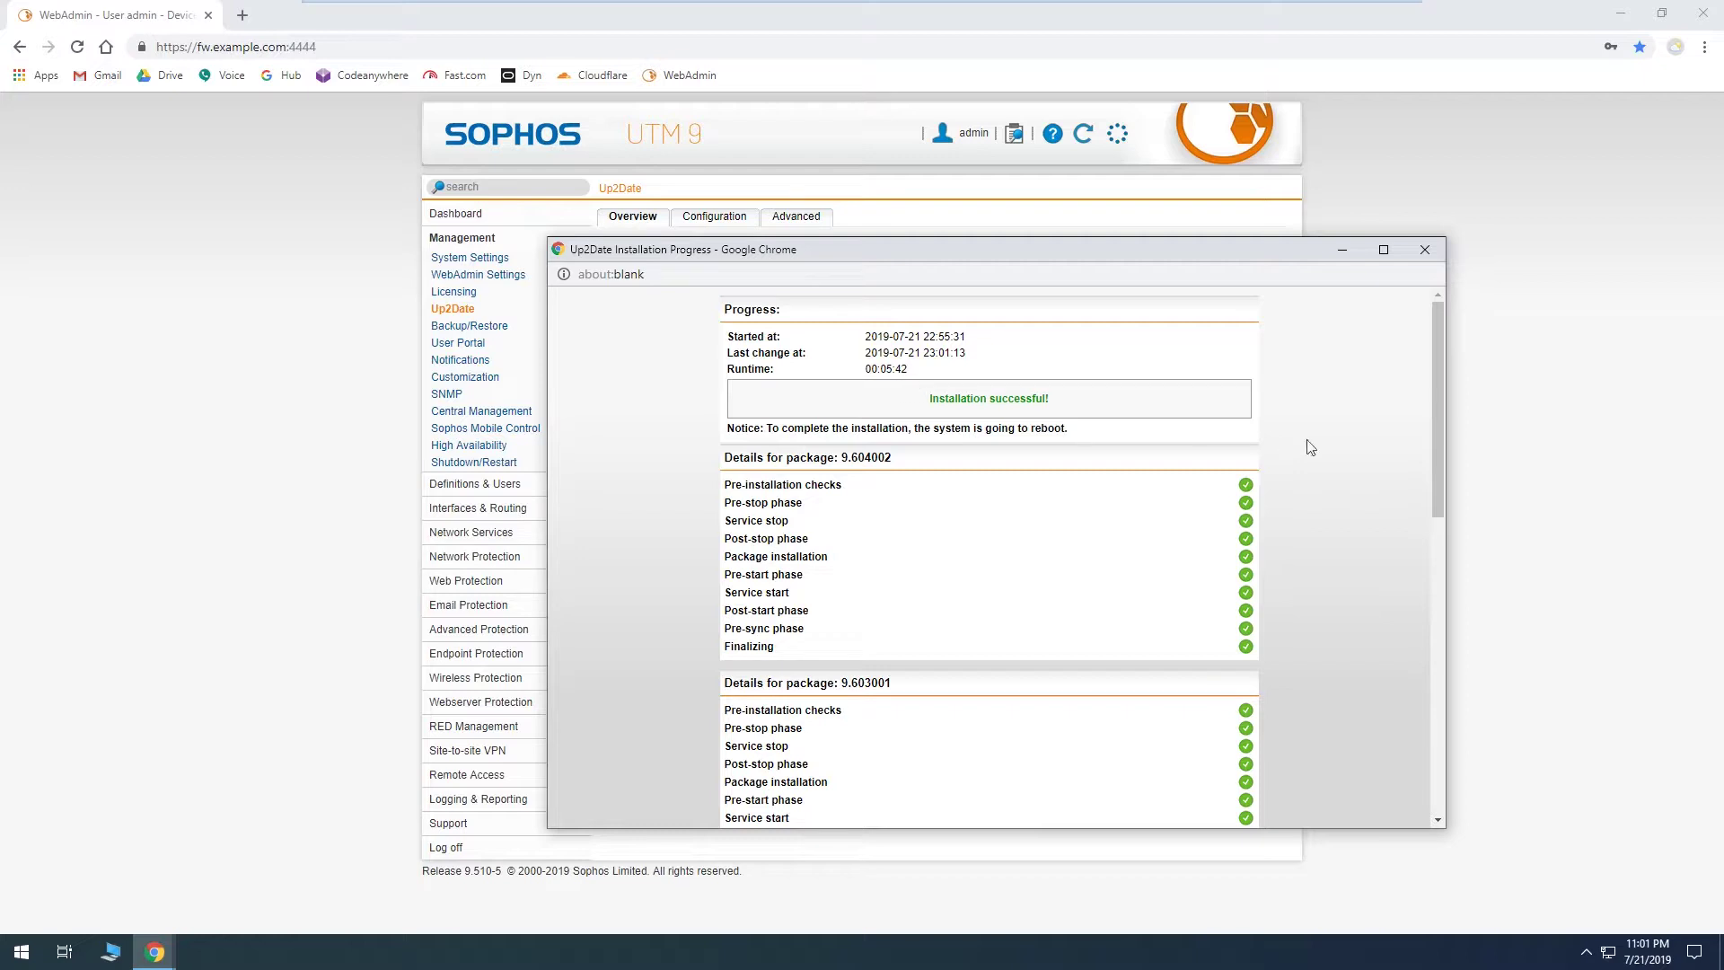
mouse_move(1432, 348)
mouse_down()
mouse_move(1426, 654)
mouse_move(1434, 314)
mouse_move(1413, 321)
mouse_up()
click(1423, 256)
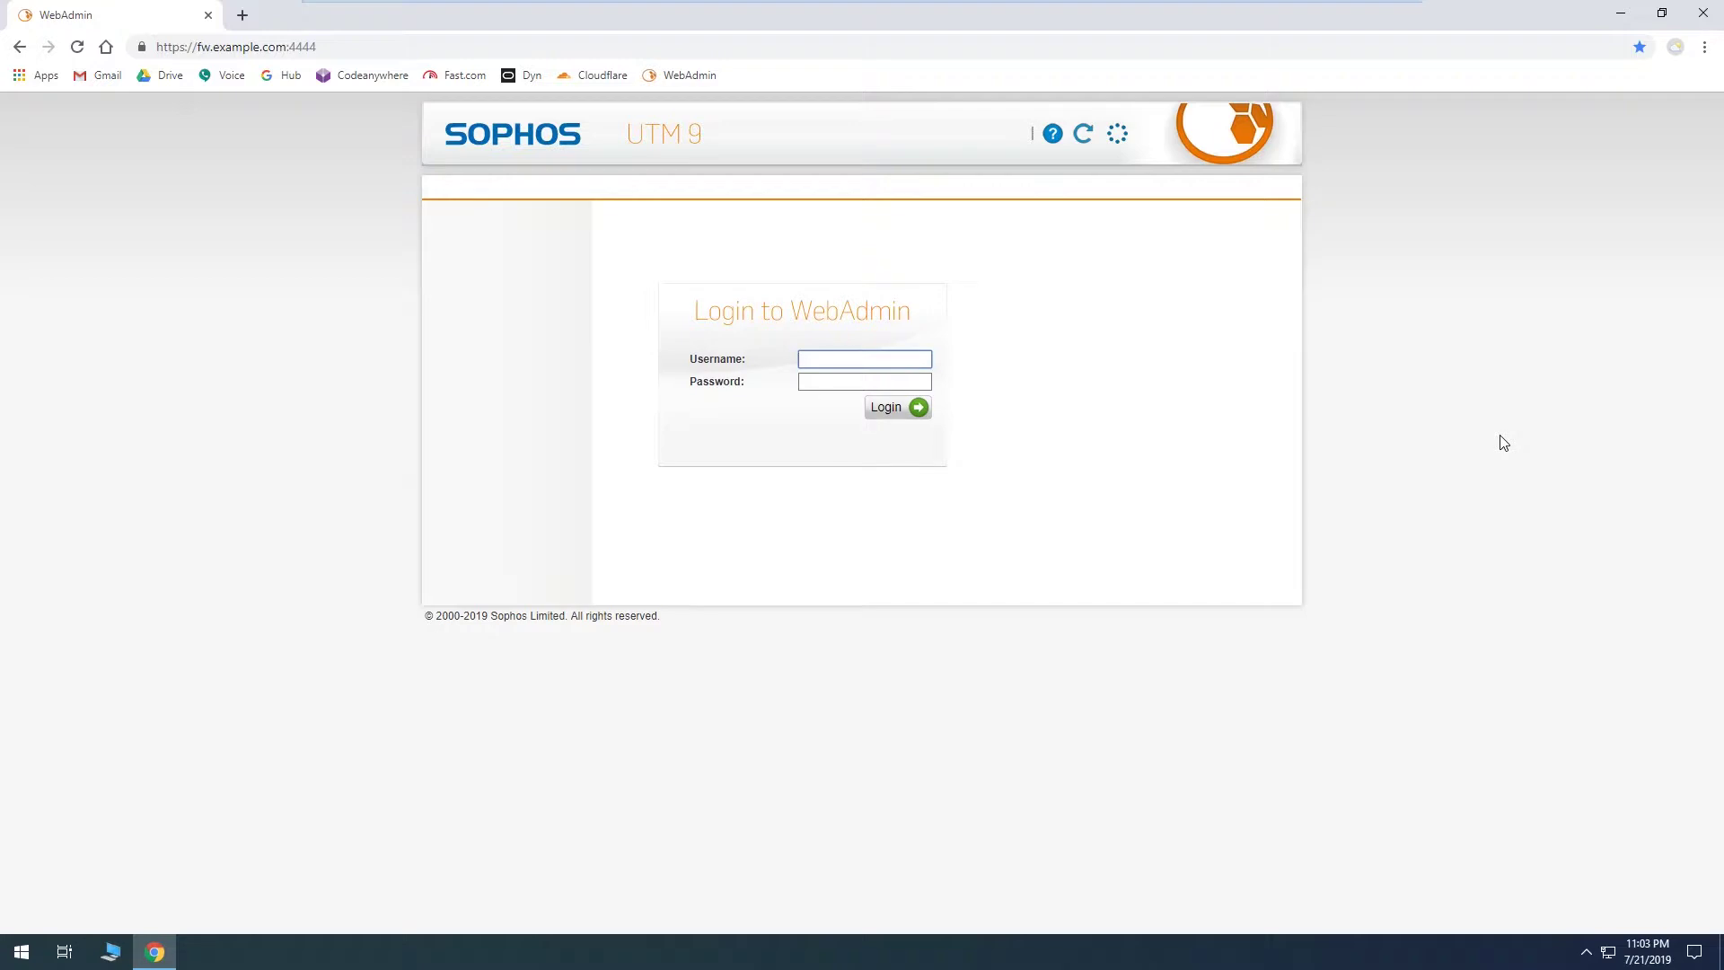
- Log back in to WebAdmin with the administrator username and password after the reboot
text(in)
key(Tab)
text(****)
key(Return)
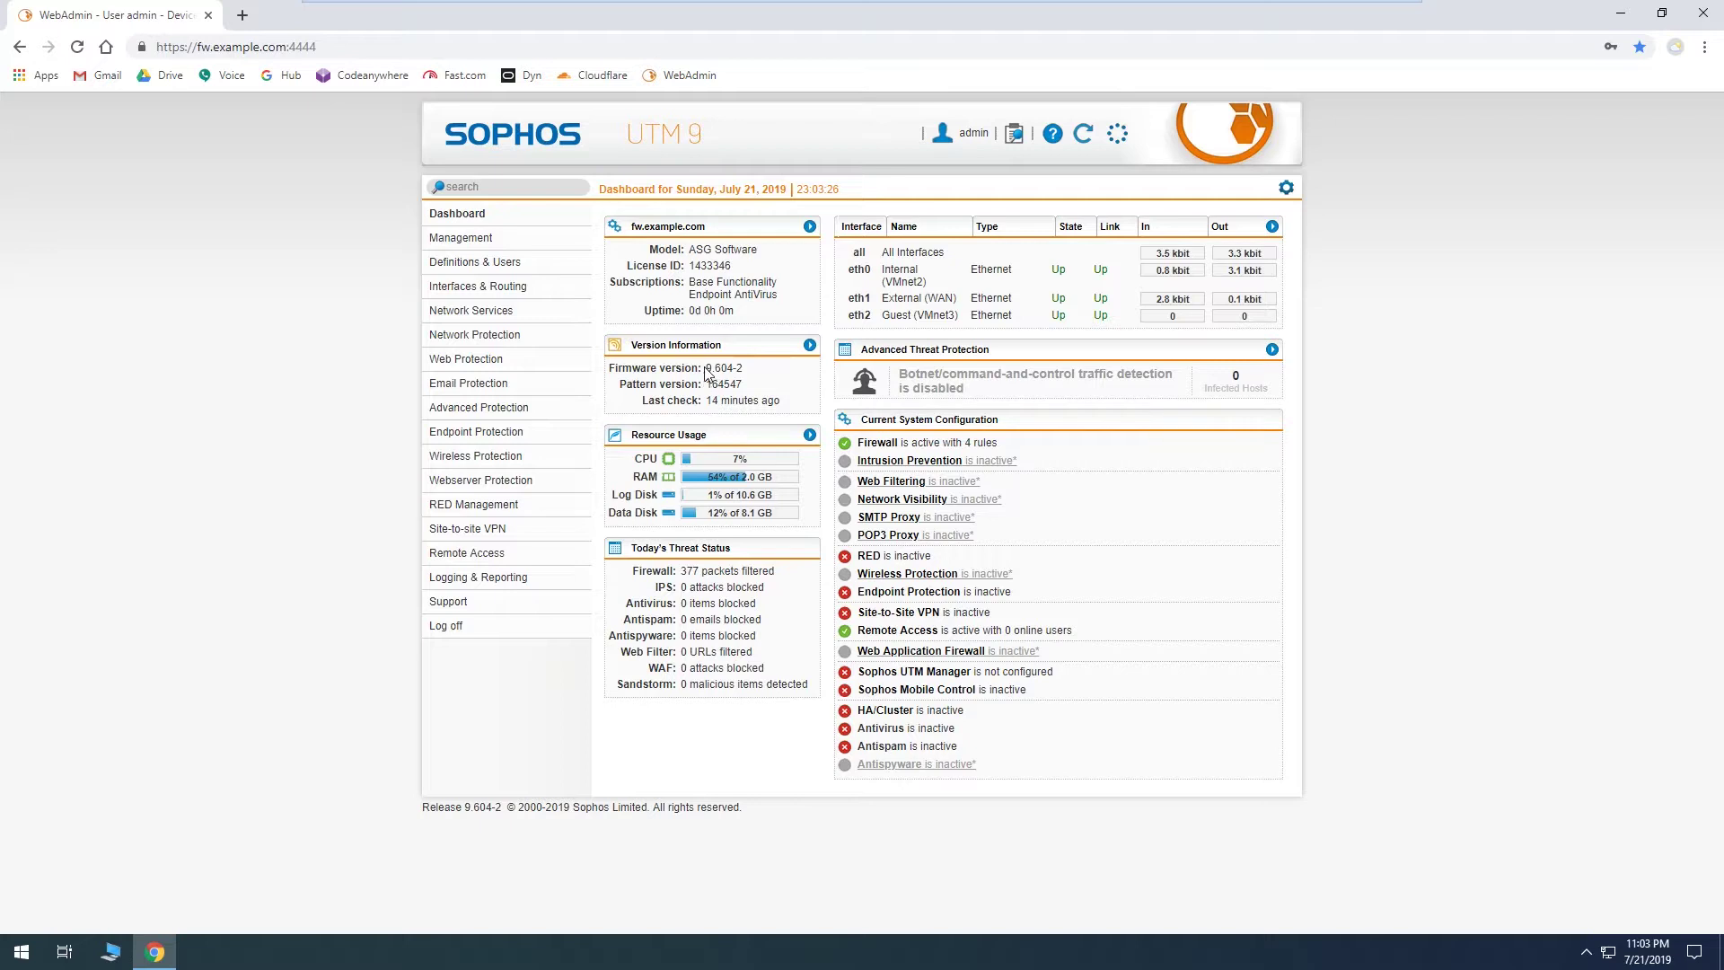
- Follow the manual Up2Date download link to the /pub/UTM/v9/up2date/ folder, and examine the newest firmware packages at the end of the listing
click(809, 345)
click(743, 219)
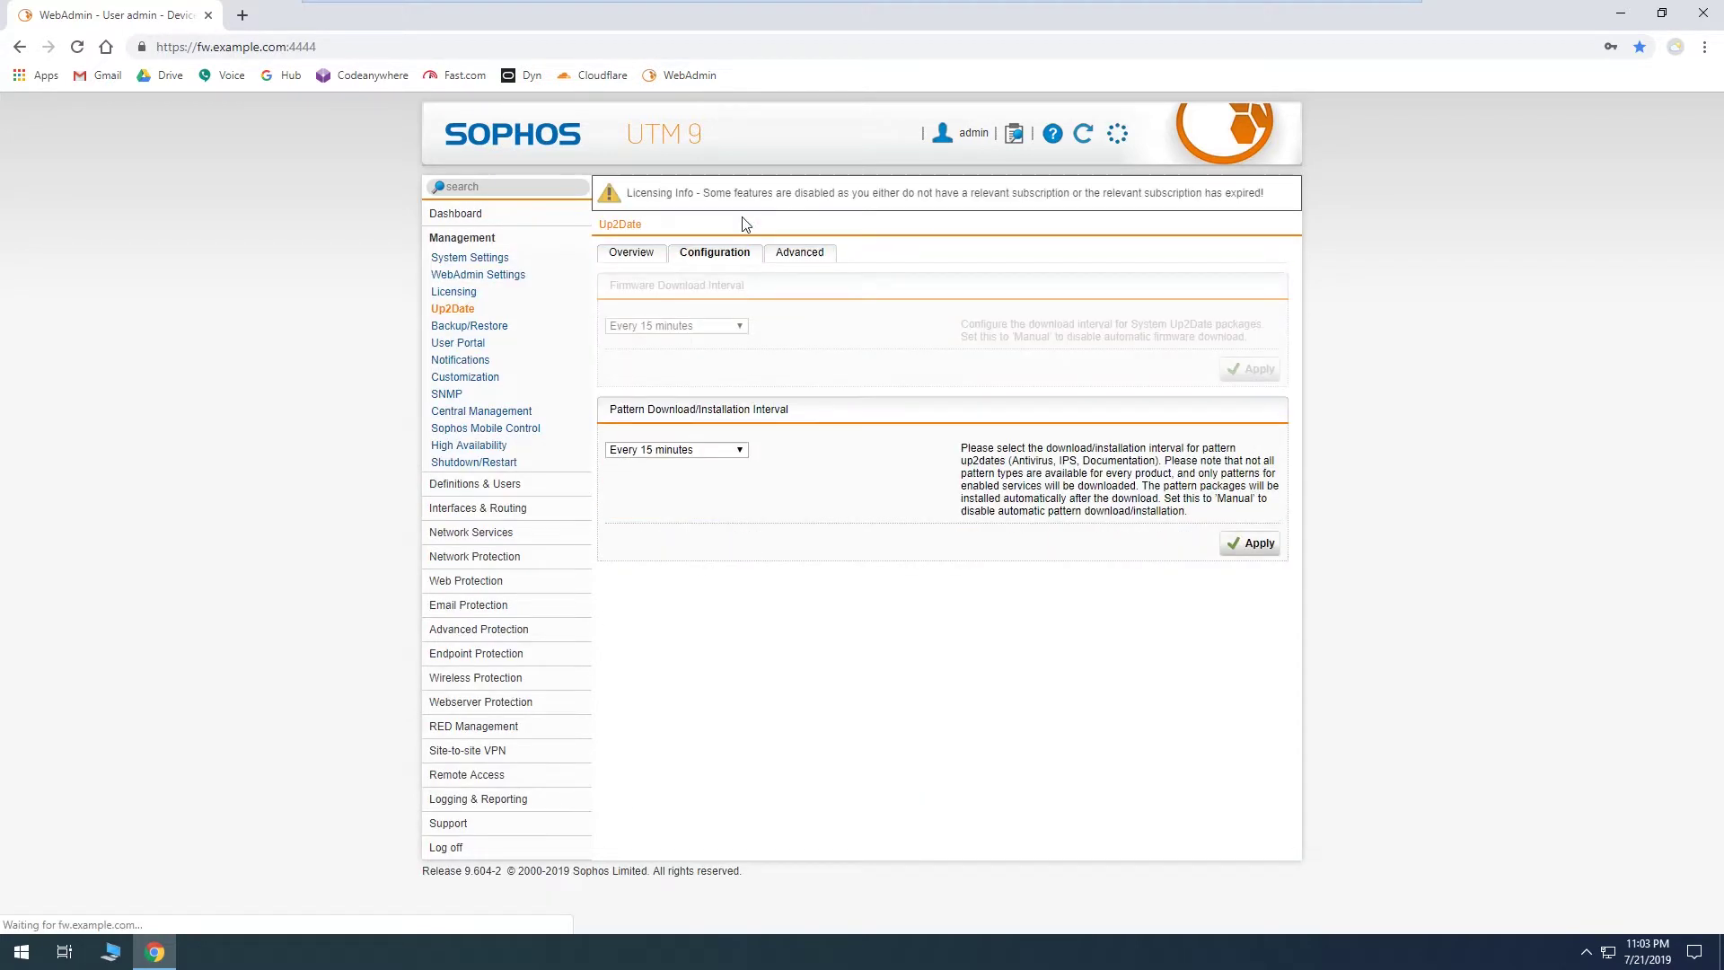
click(817, 259)
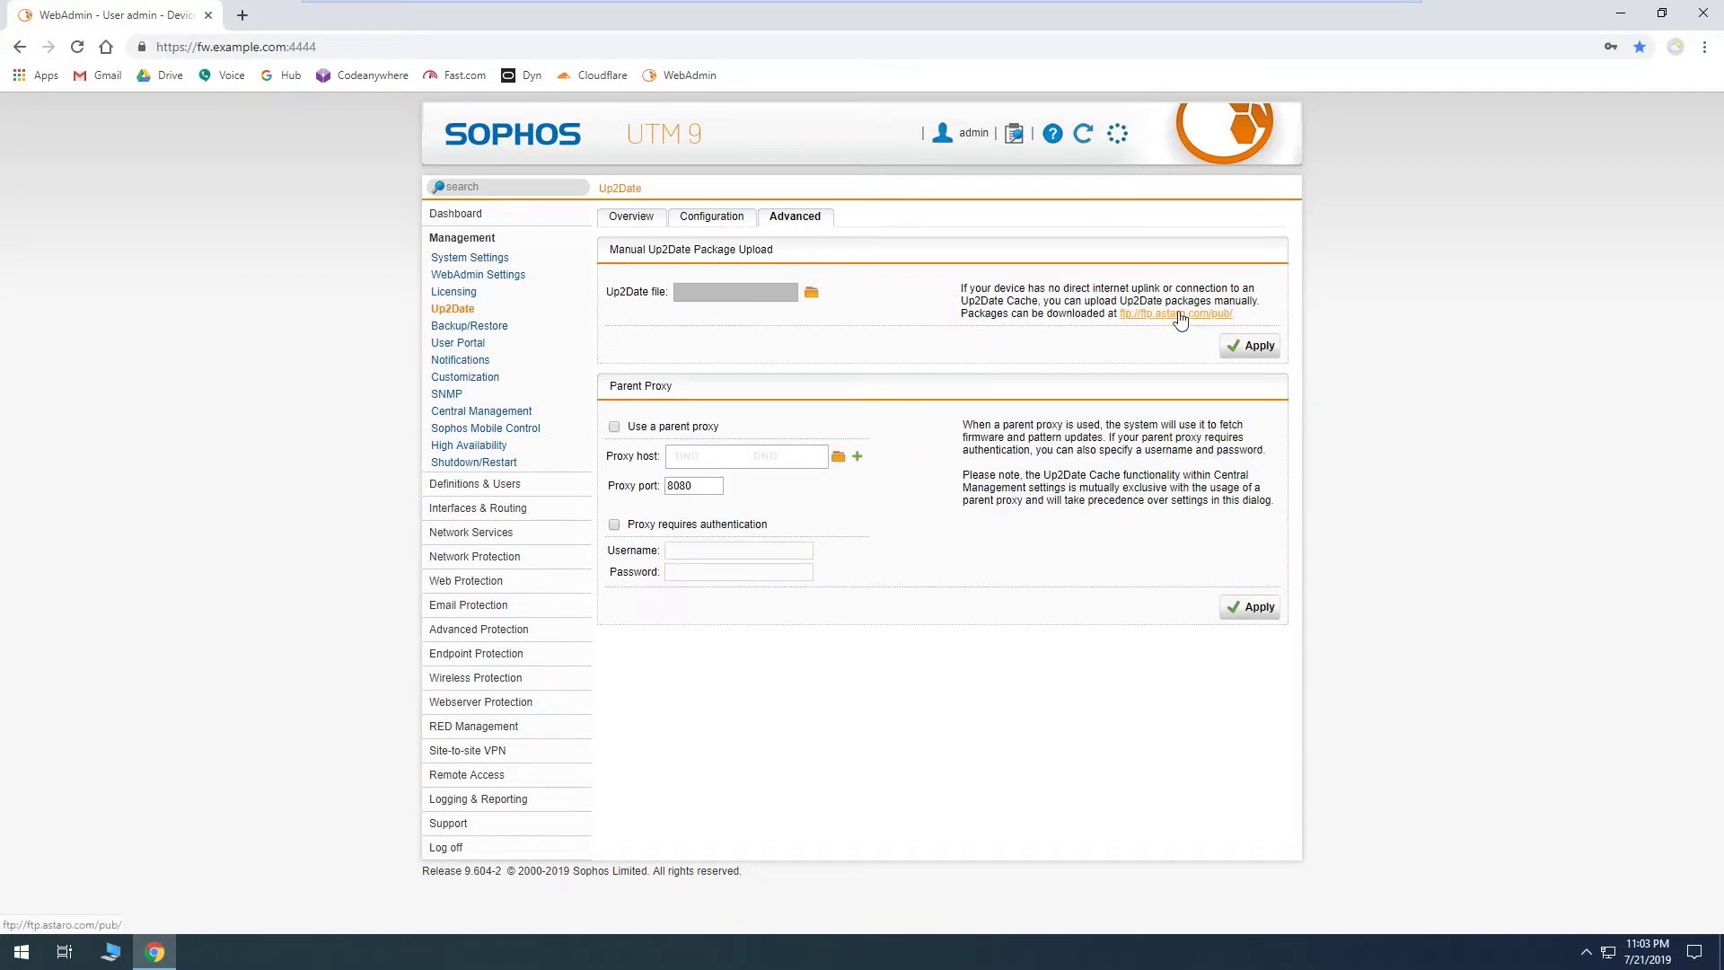
click(1174, 312)
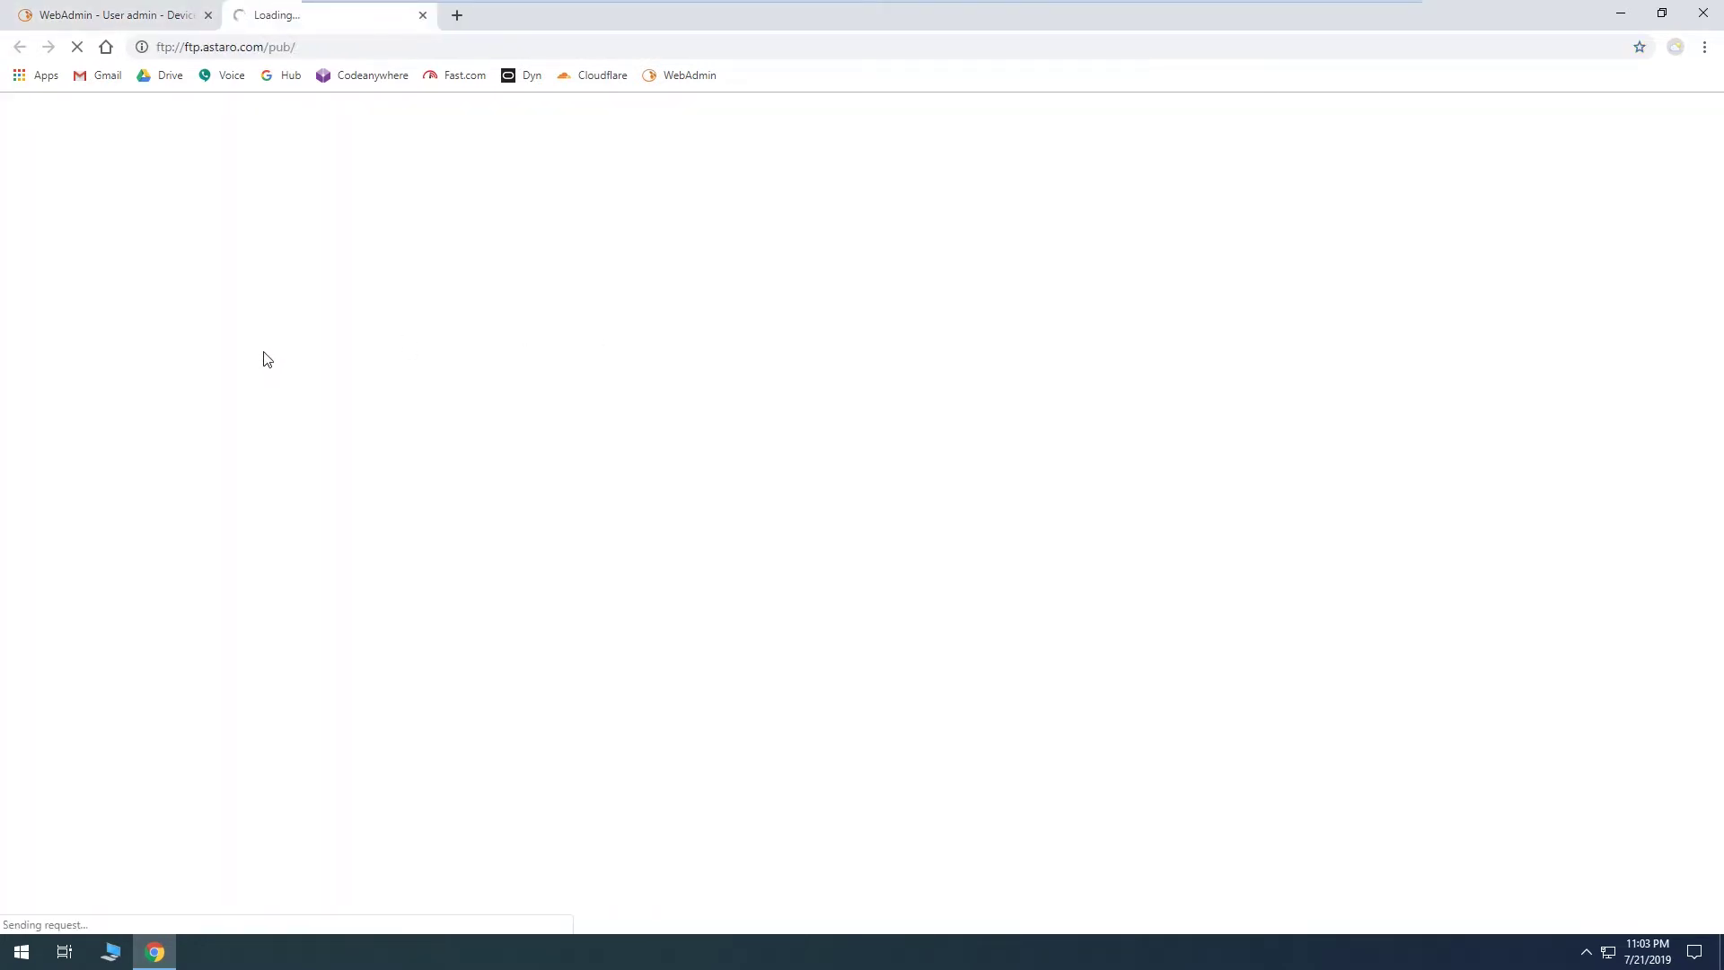
click(36, 549)
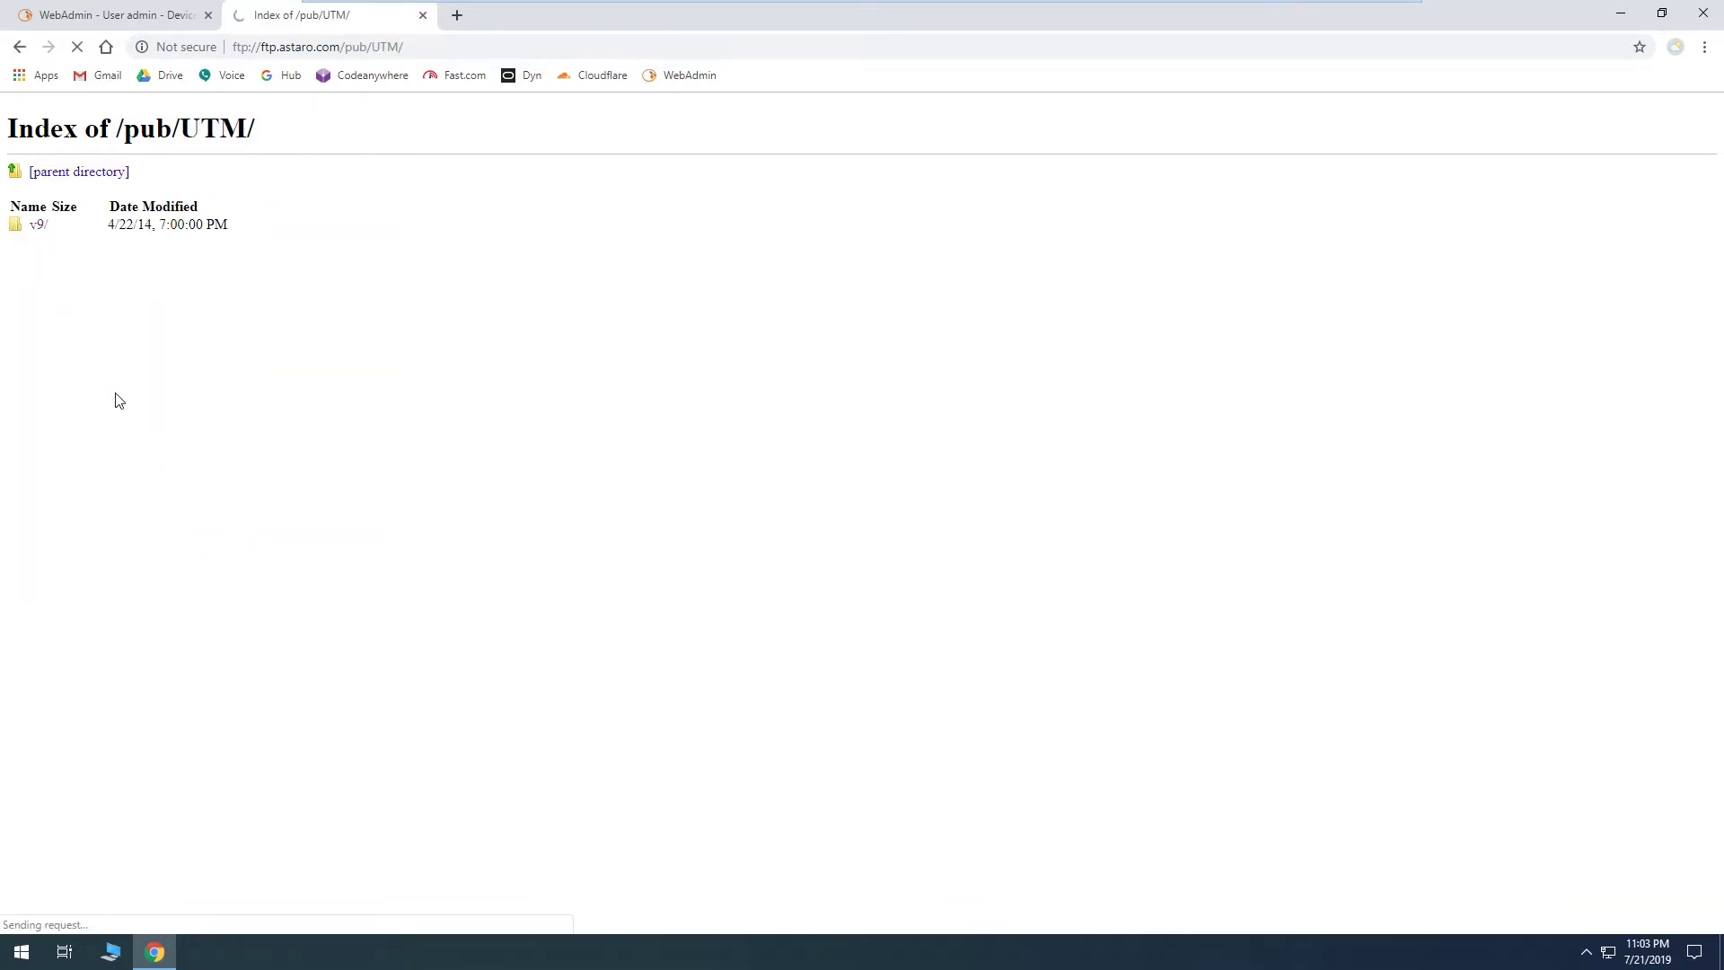
click(61, 298)
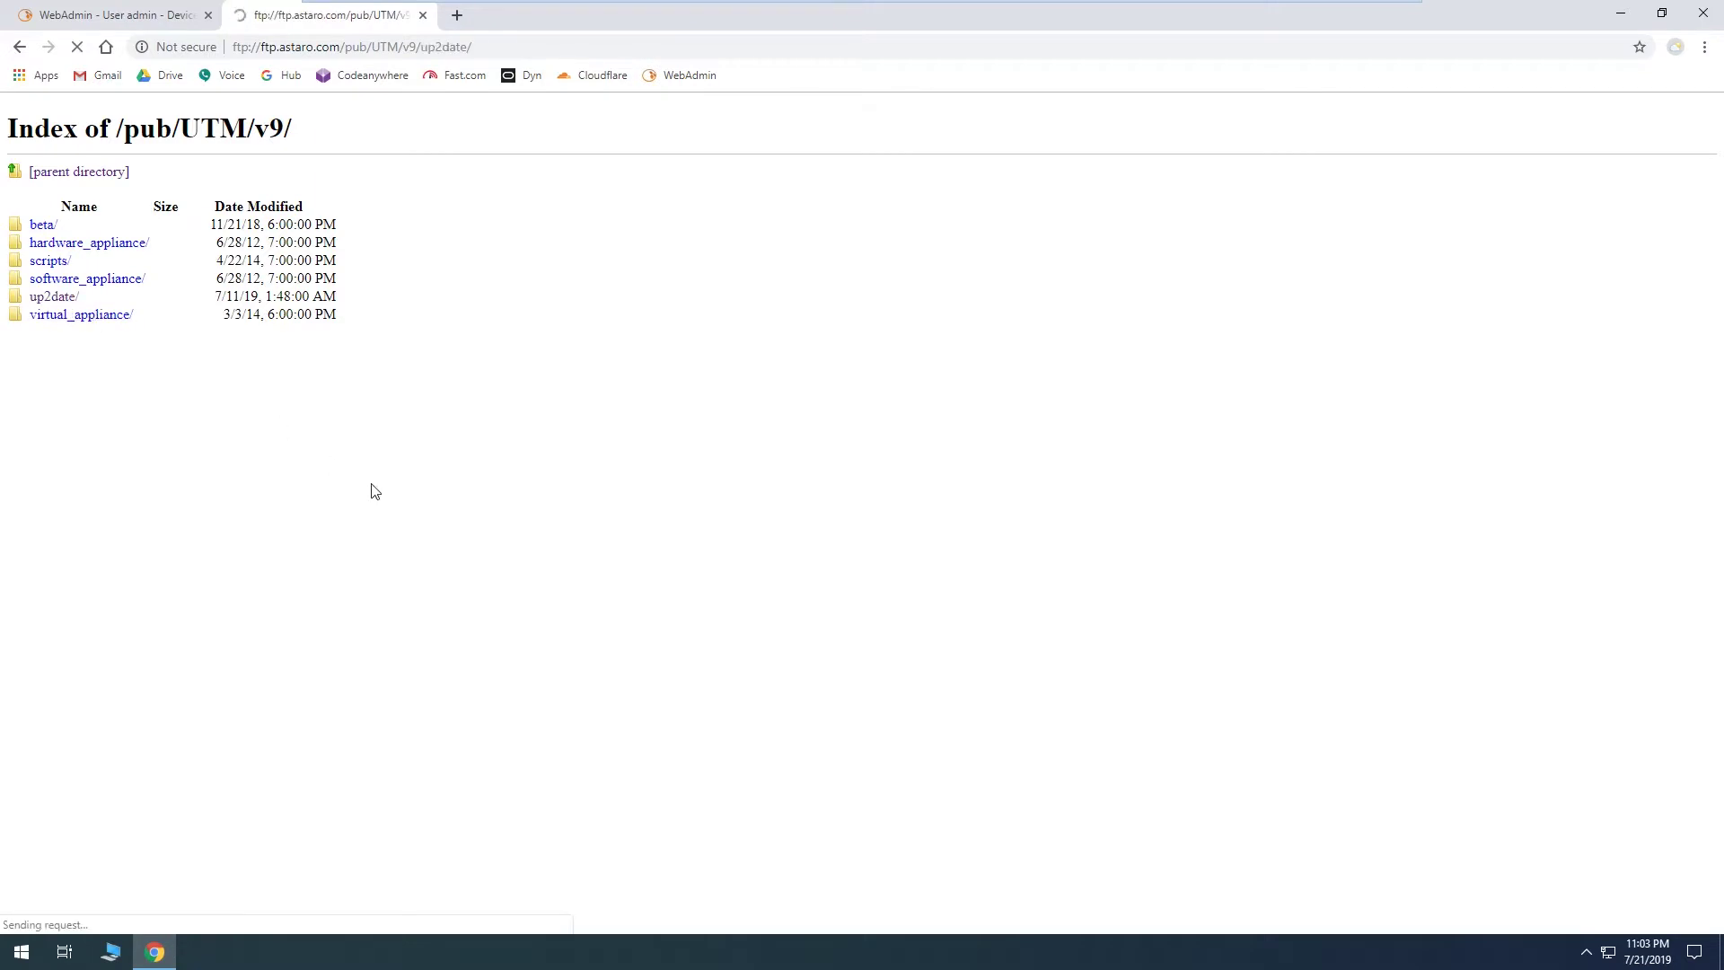
scroll(423, 559, down, 20)
scroll(423, 558, down, 5)
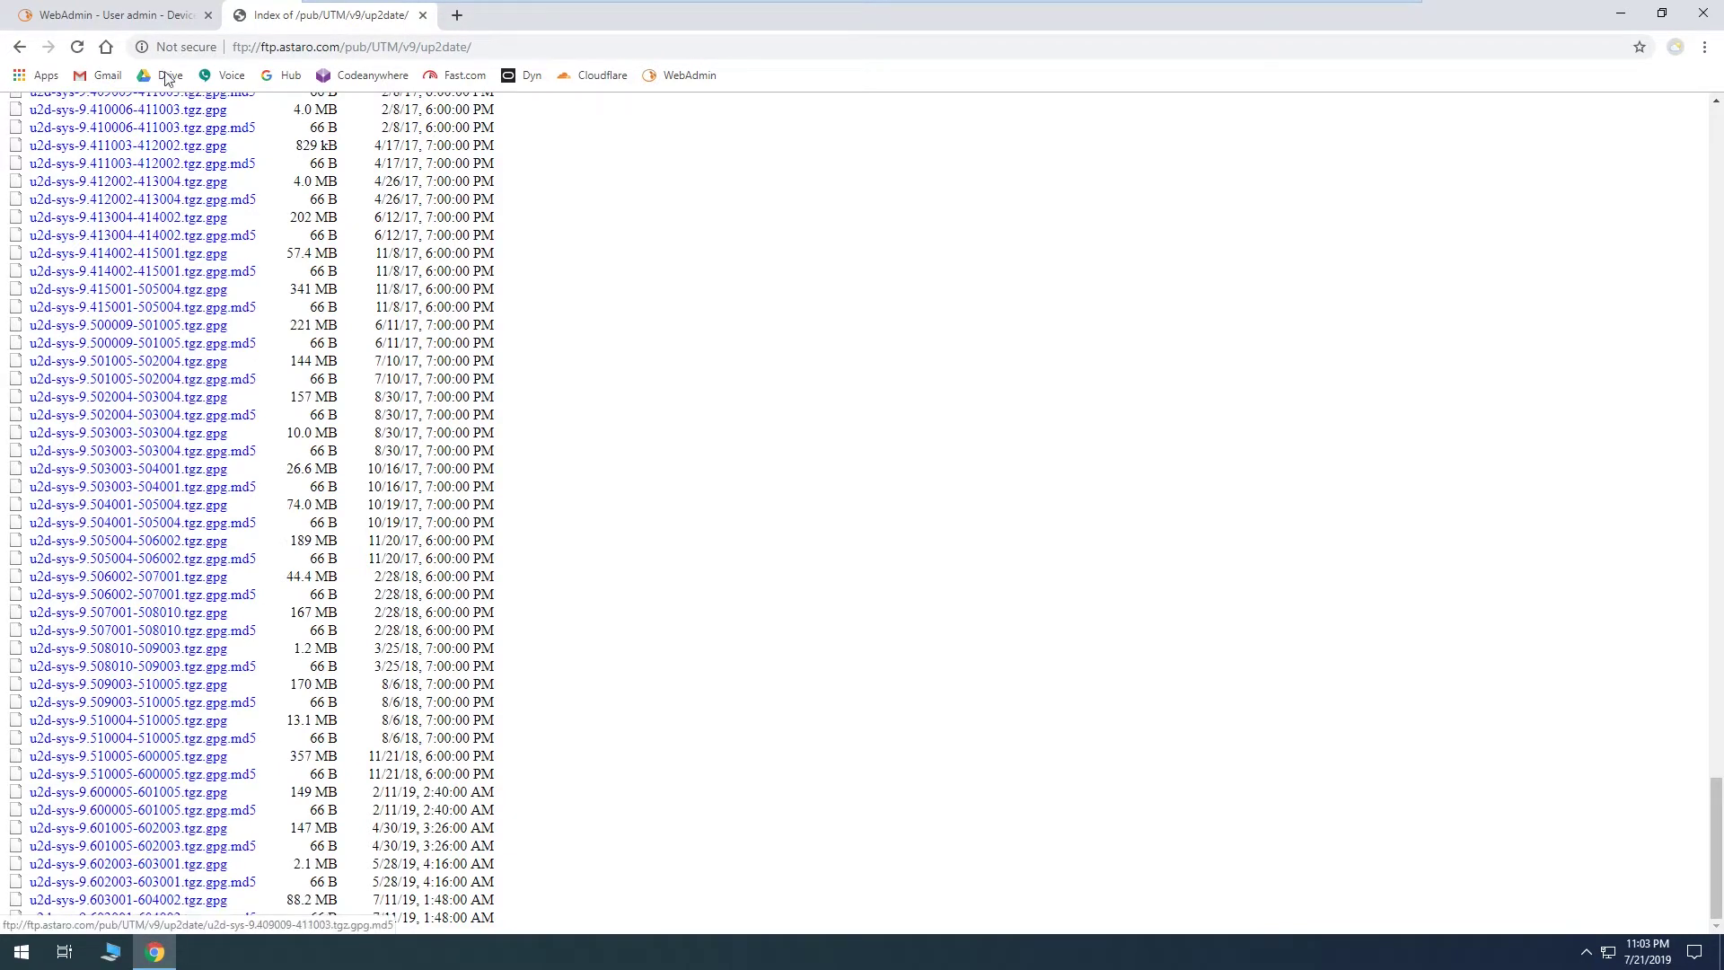
- Check the firmware status in the Up2Date overview of WebAdmin, and return to the dashboard
click(144, 17)
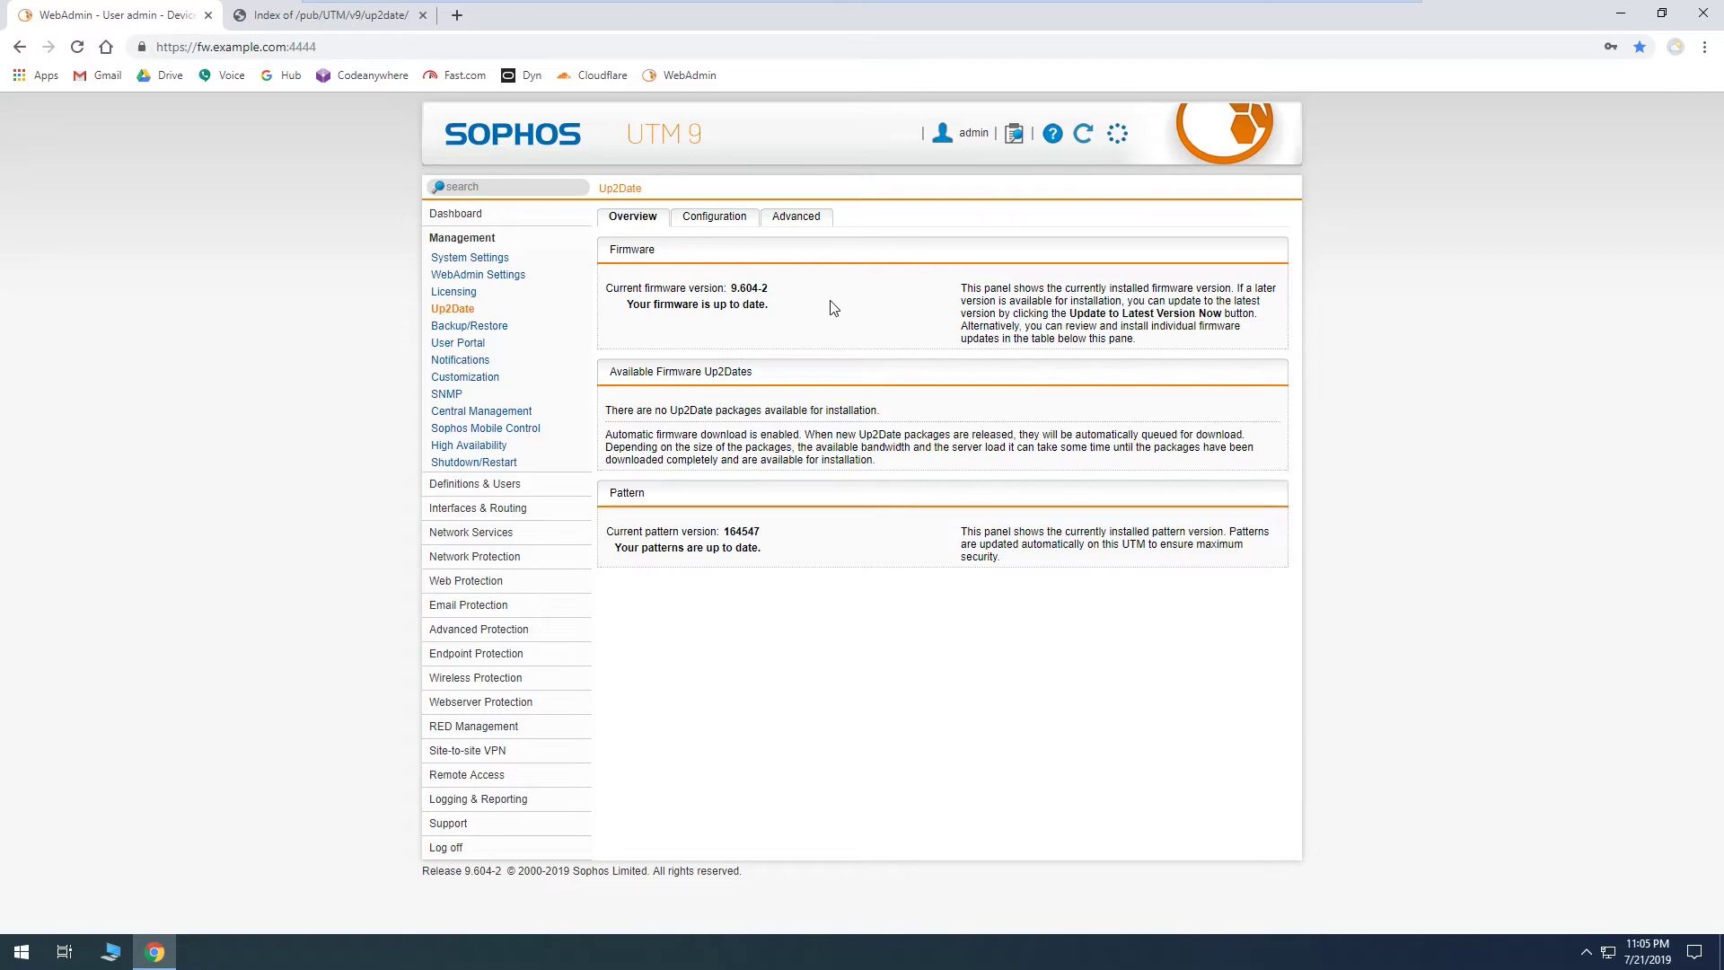
click(555, 217)
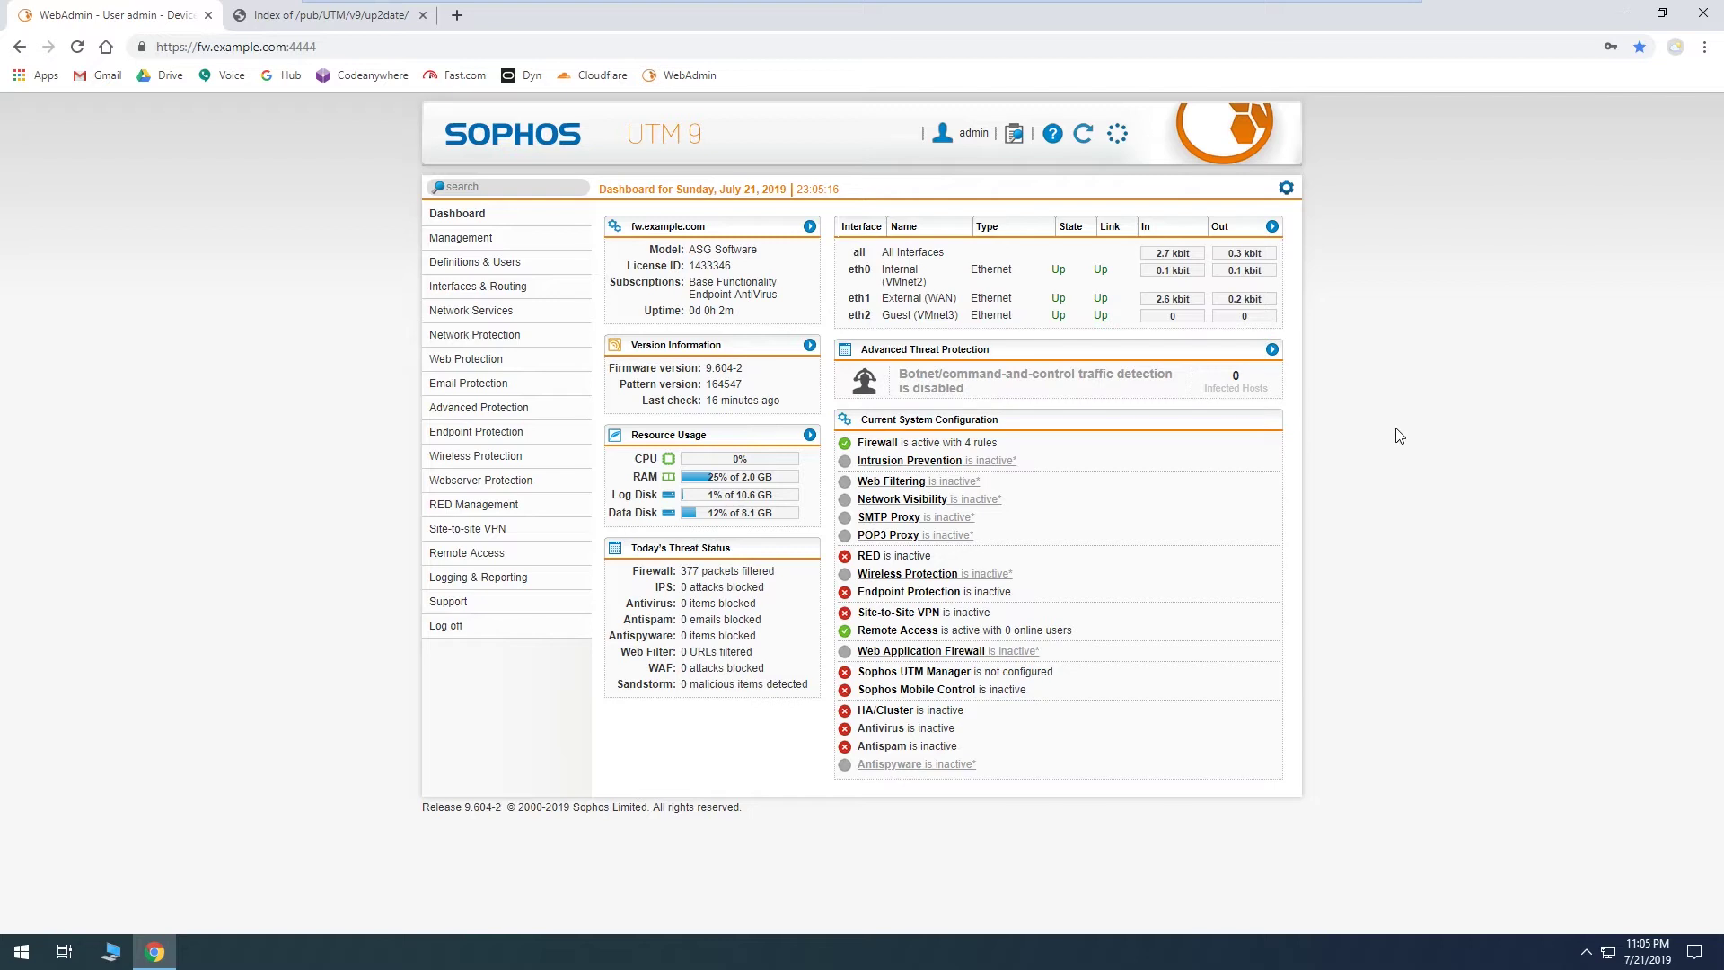